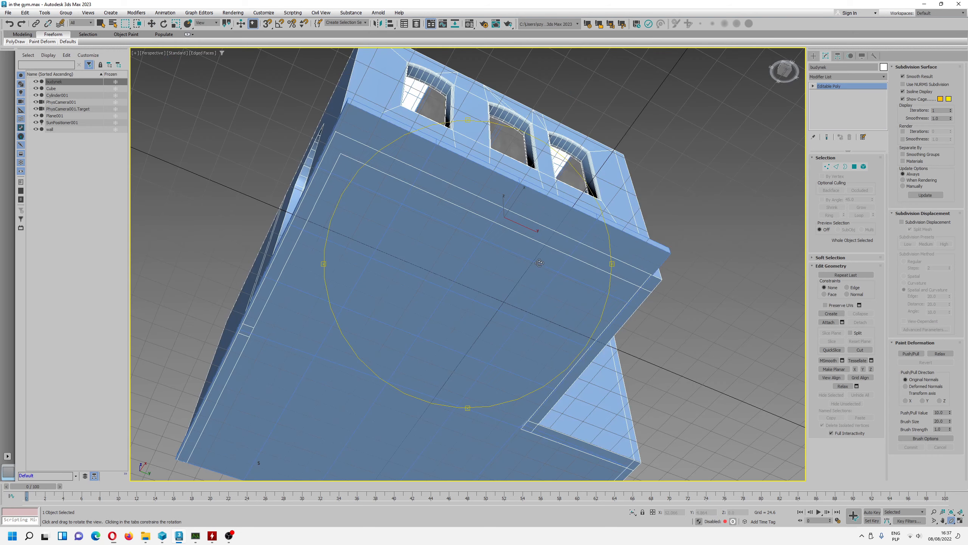
# Hide the building's roof slab, the object named wall, to expose the room's interior
pyautogui.moveTo(544, 239); pyautogui.dragTo(493, 301)
pyautogui.scroll(3, 420, 389)
pyautogui.moveTo(420, 390); pyautogui.dragTo(504, 244)
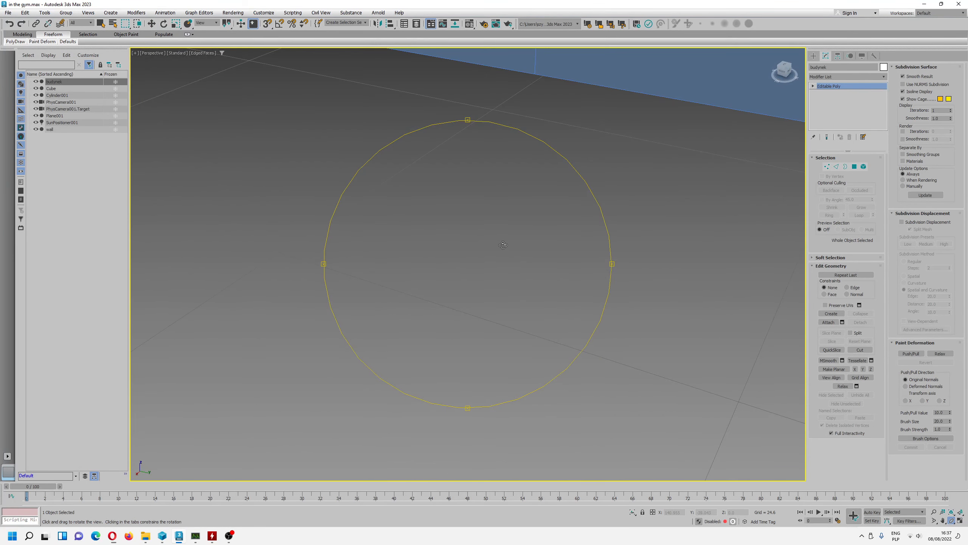
pyautogui.moveTo(473, 294); pyautogui.dragTo(504, 284)
pyautogui.press('w')
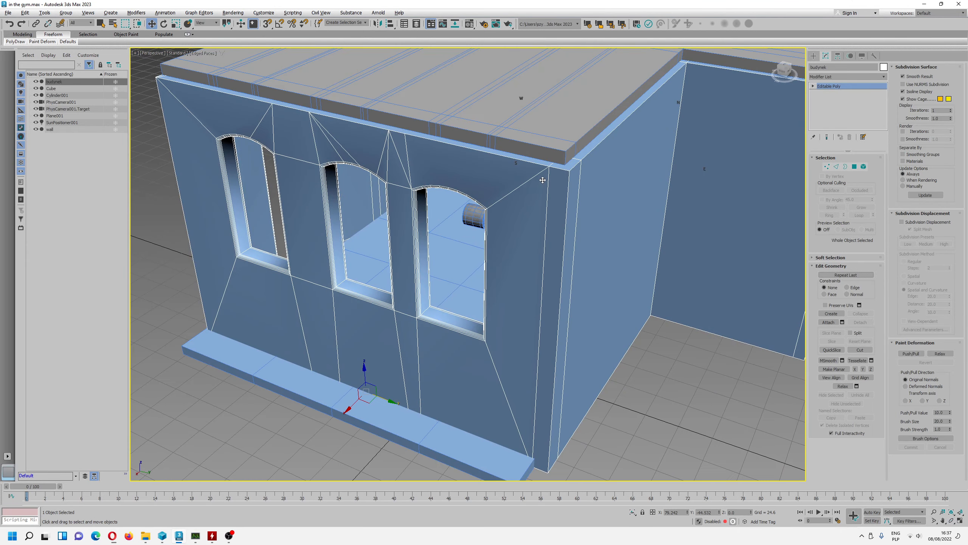
pyautogui.moveTo(527, 191); pyautogui.dragTo(493, 382, button='middle')
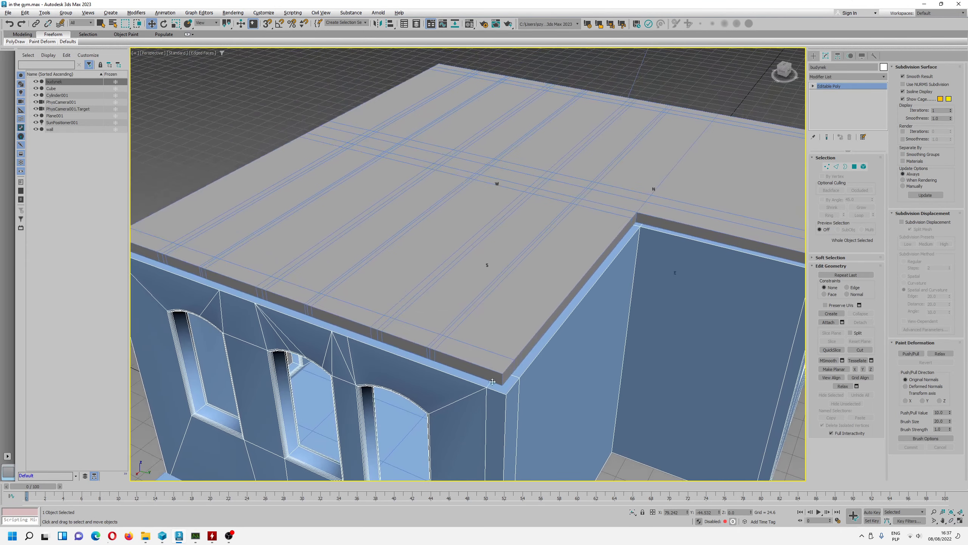
pyautogui.click(498, 267)
pyautogui.rightClick(615, 204)
pyautogui.click(747, 111)
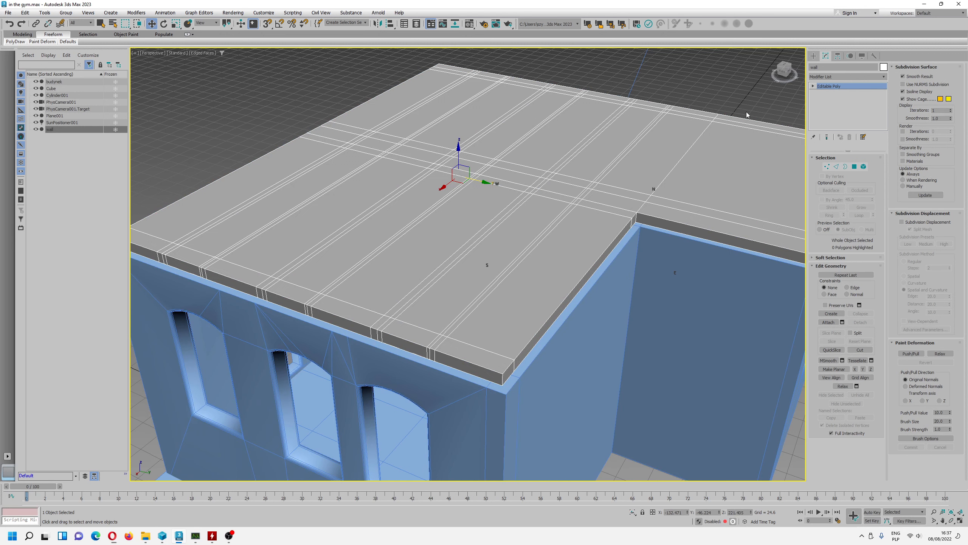
pyautogui.click(35, 129)
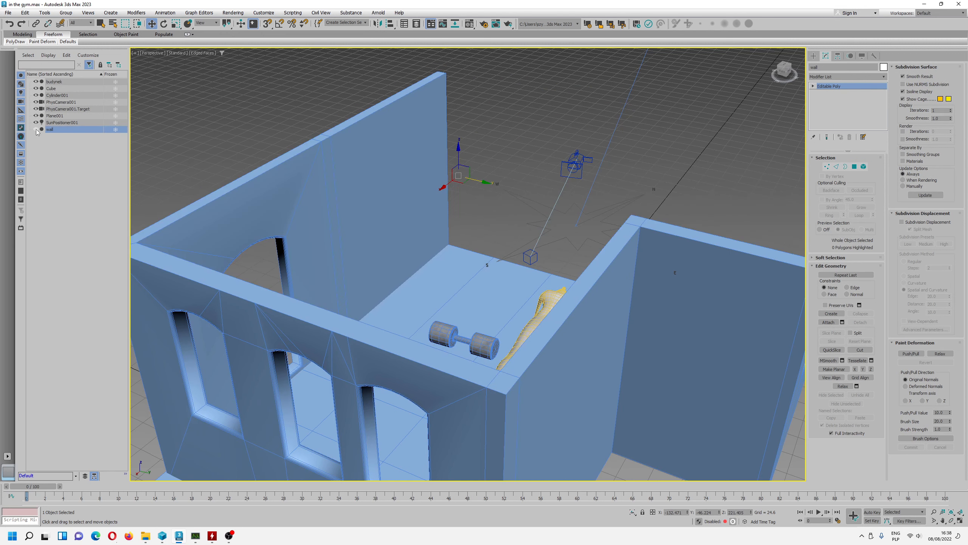
# Open the Material Editor and examine the Cycles device and sampling settings in Render Setup
pyautogui.click(470, 26)
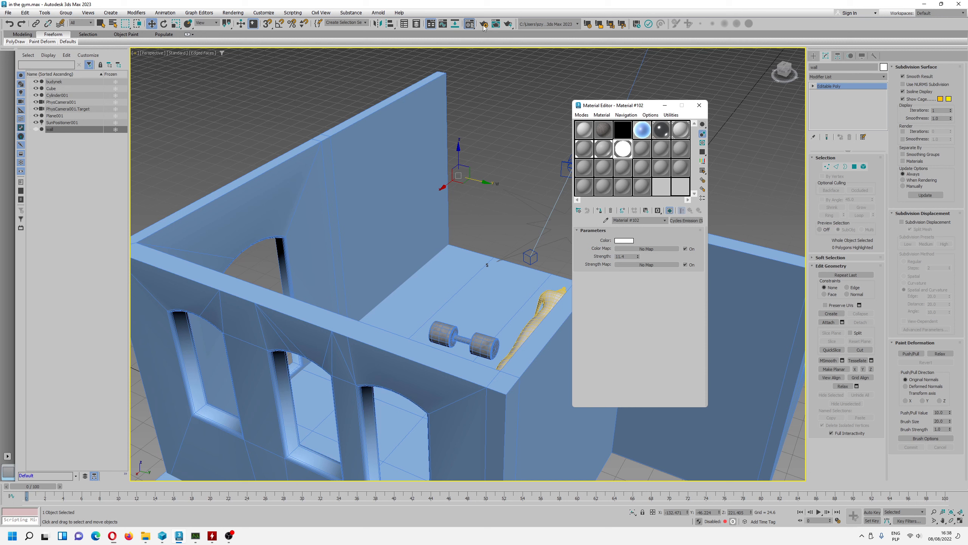
pyautogui.click(483, 24)
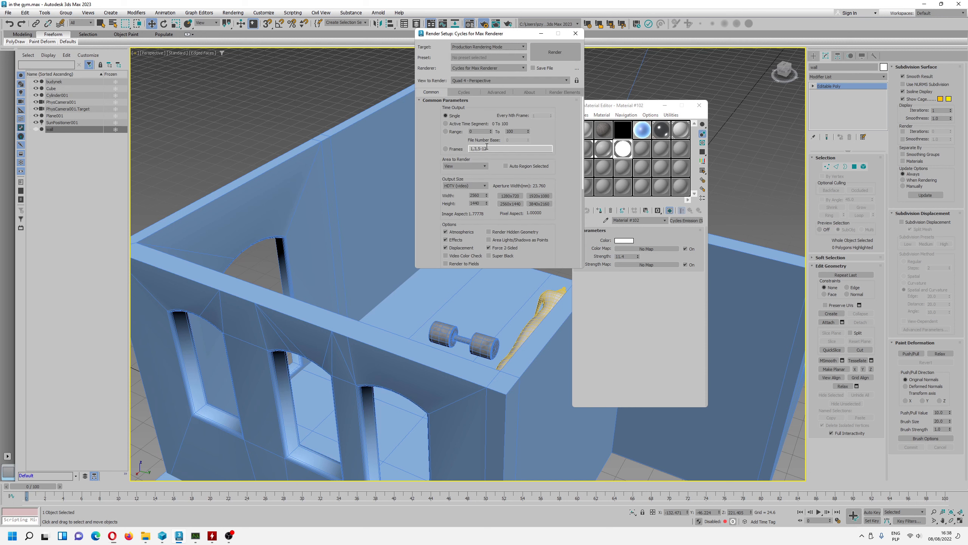
pyautogui.click(465, 92)
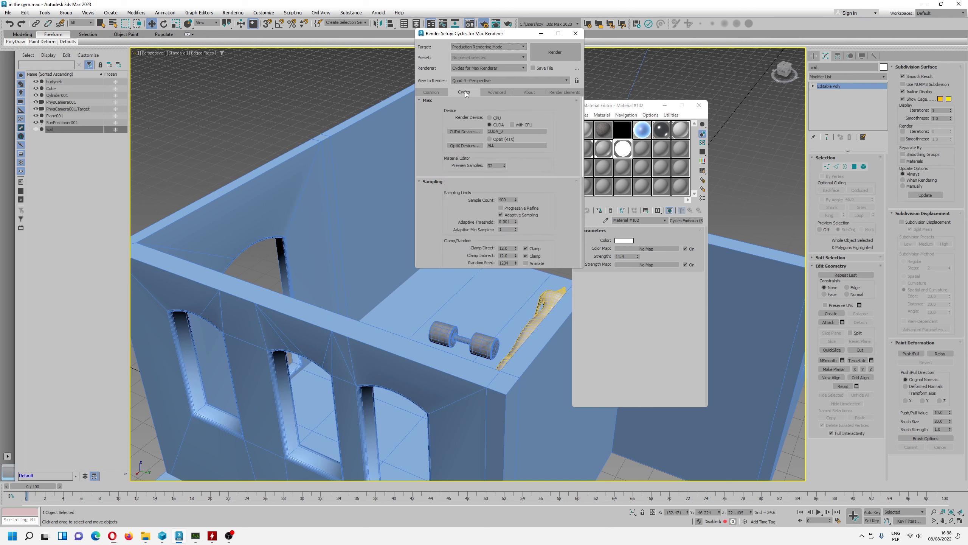
# Check online for a Cycles for Max update and view the plugin's home page in the browser
pyautogui.click(522, 93)
pyautogui.click(506, 155)
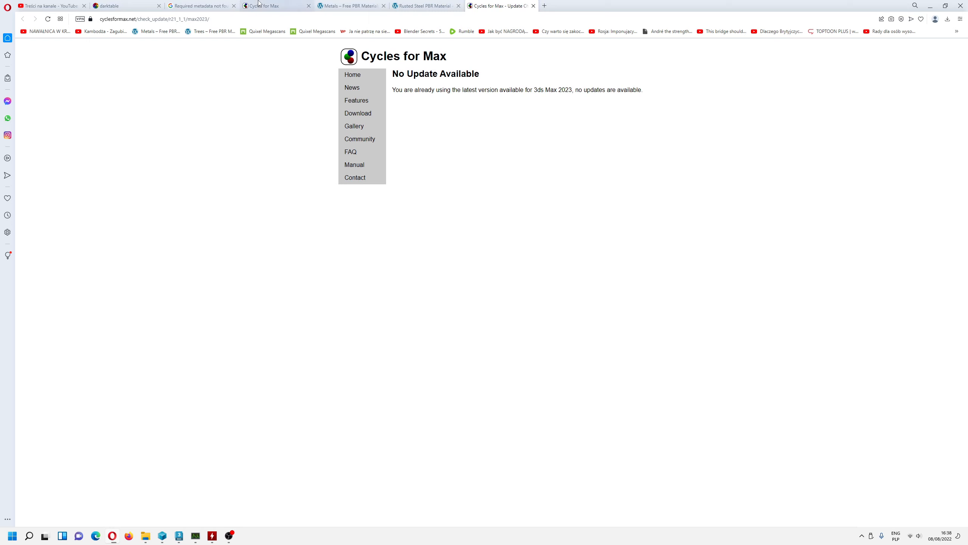
pyautogui.click(263, 6)
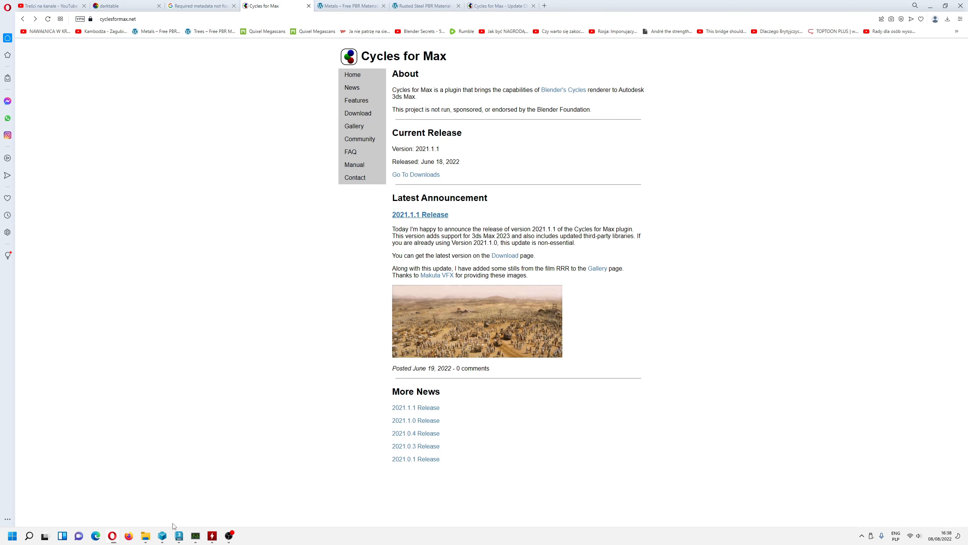
# Switch to File Explorer at the 3ds max 2023 projects folder and sort its files newest first
pyautogui.moveTo(146, 540)
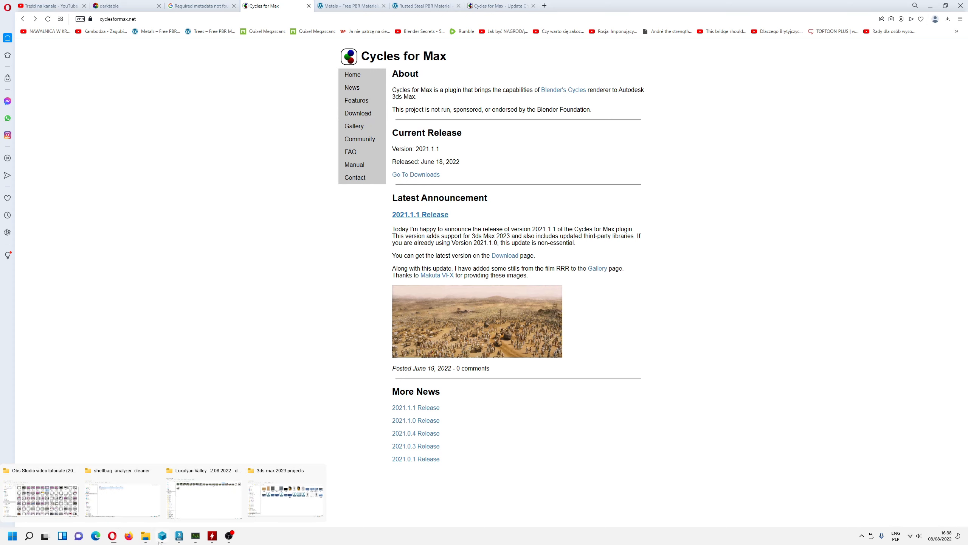
pyautogui.click(301, 516)
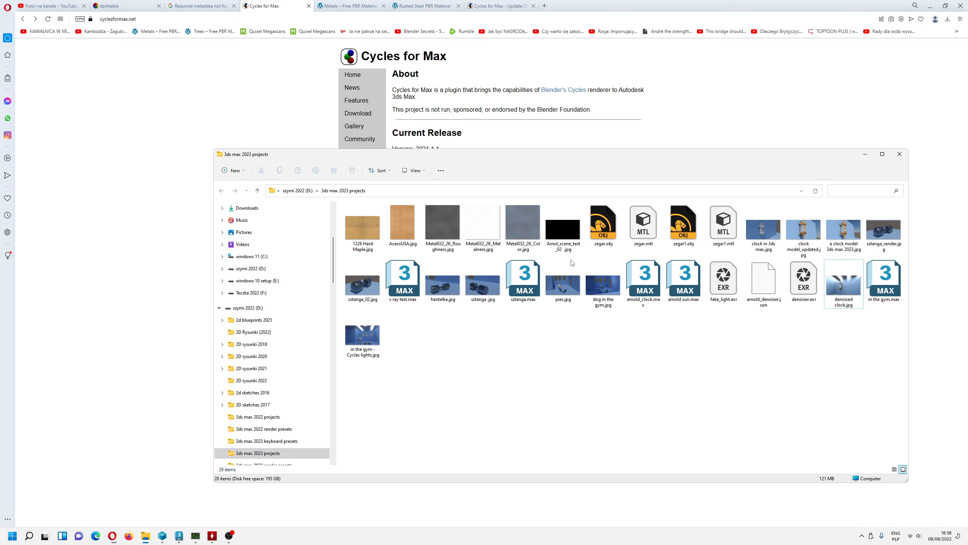
pyautogui.rightClick(558, 338)
pyautogui.moveTo(583, 358)
pyautogui.click(698, 371)
# Examine the render in the gym - Cycles lights.jpg up close, and put the viewer and folder away
pyautogui.doubleClick(362, 231)
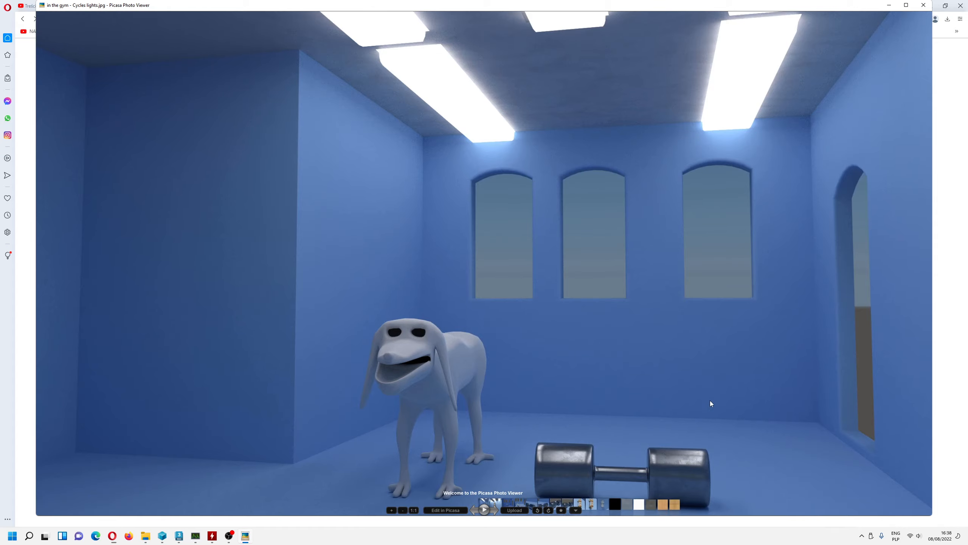
pyautogui.scroll(5, 610, 393)
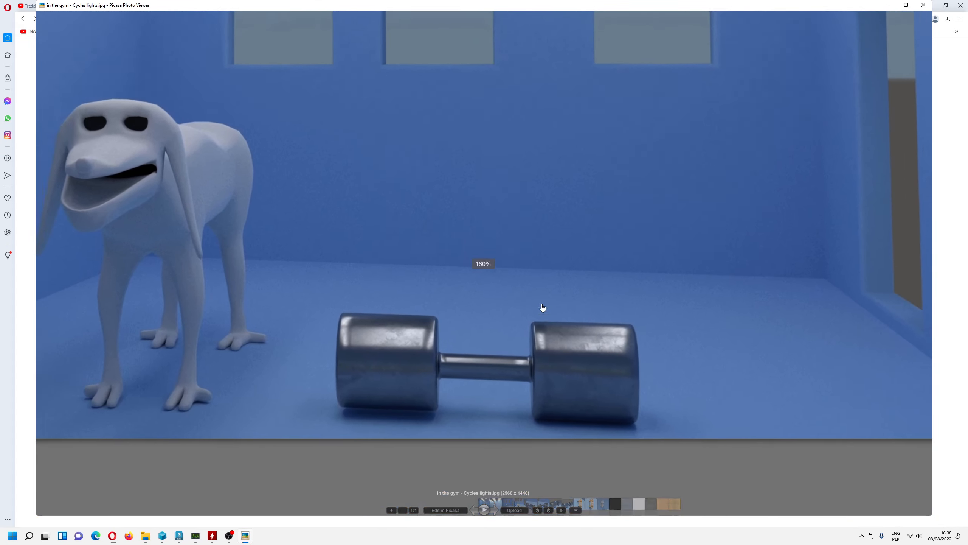
pyautogui.scroll(-6, 415, 331)
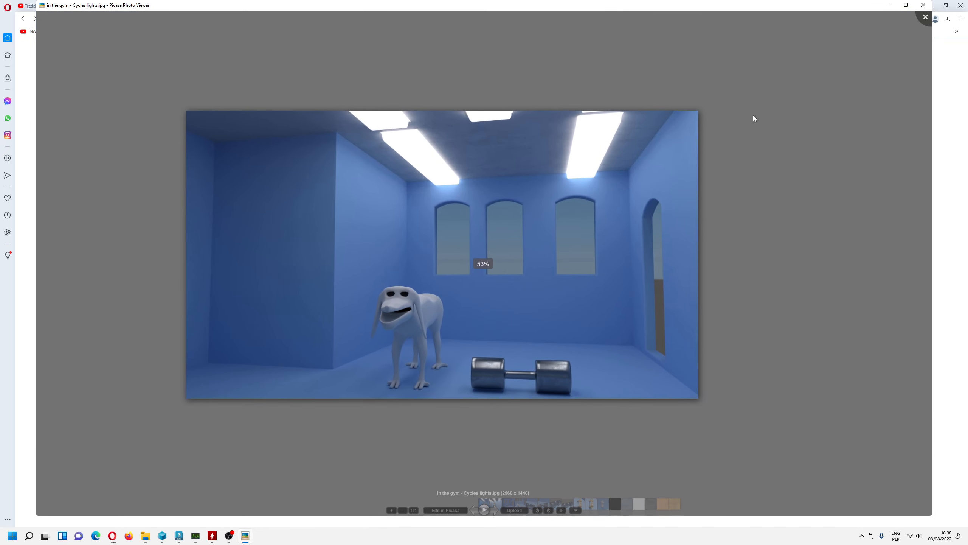
pyautogui.click(924, 5)
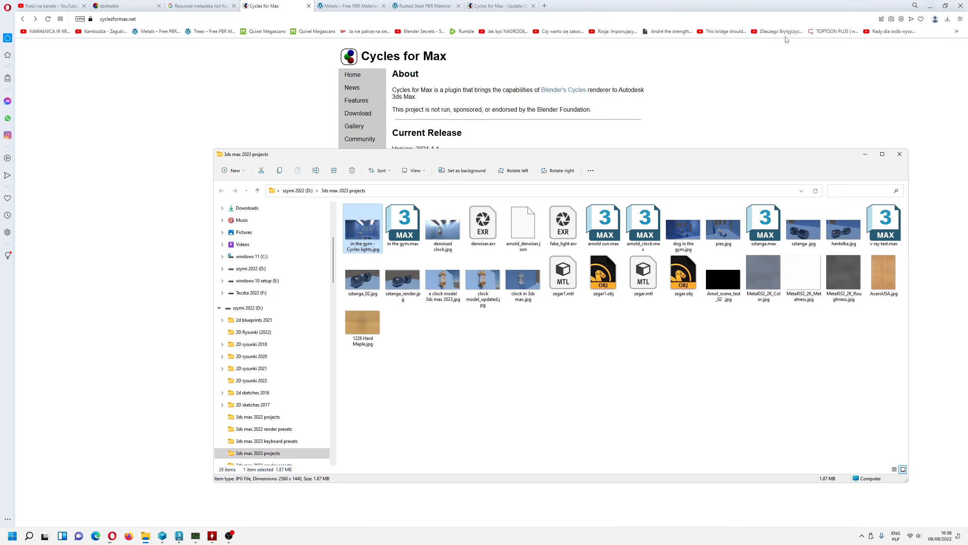
pyautogui.click(865, 153)
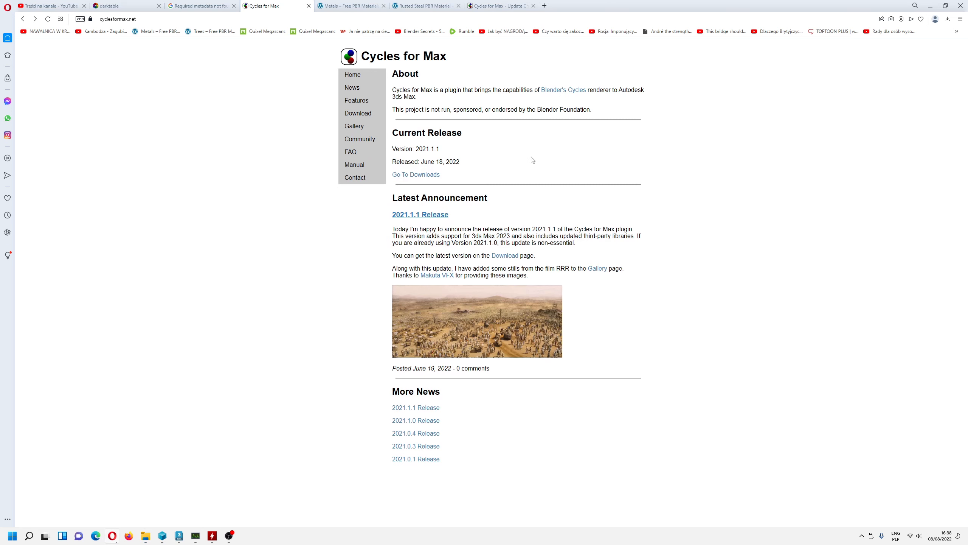
# View the Rusted Steel PBR Material page and check the download progress of rusted-steel-bl.zip
pyautogui.click(427, 5)
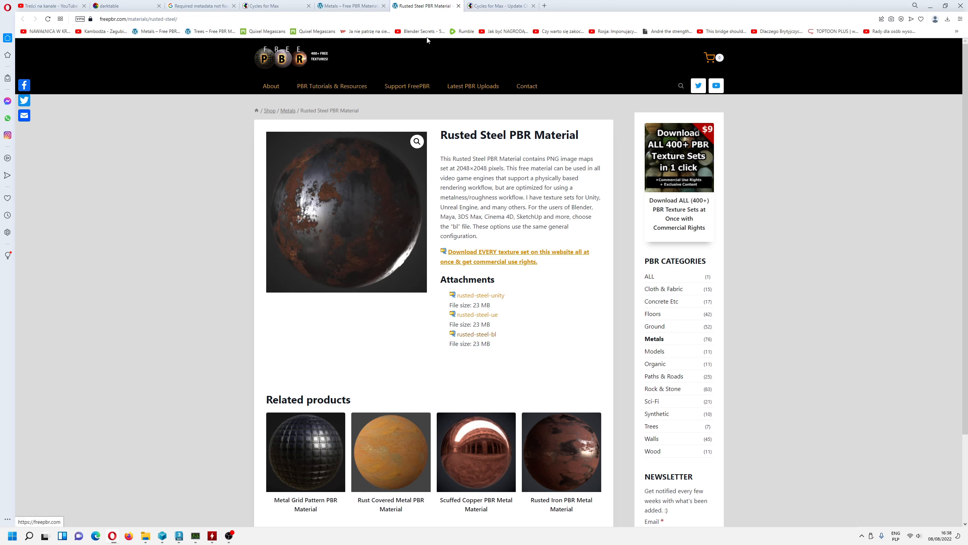
pyautogui.click(948, 23)
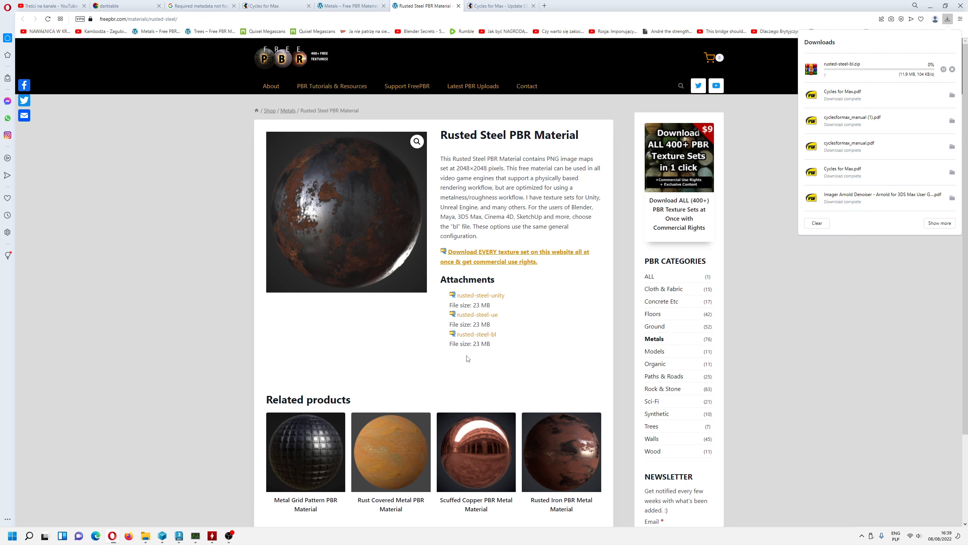
# Browse drive D: to the worn-painted-metal-bl folder inside Tekstury, freepbr com tekstury
pyautogui.moveTo(151, 538)
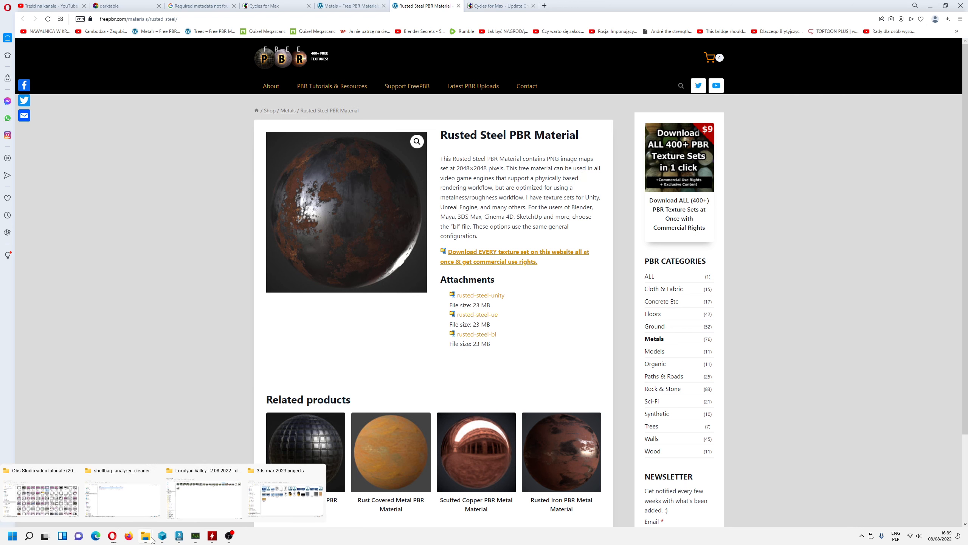
pyautogui.click(325, 514)
pyautogui.click(301, 190)
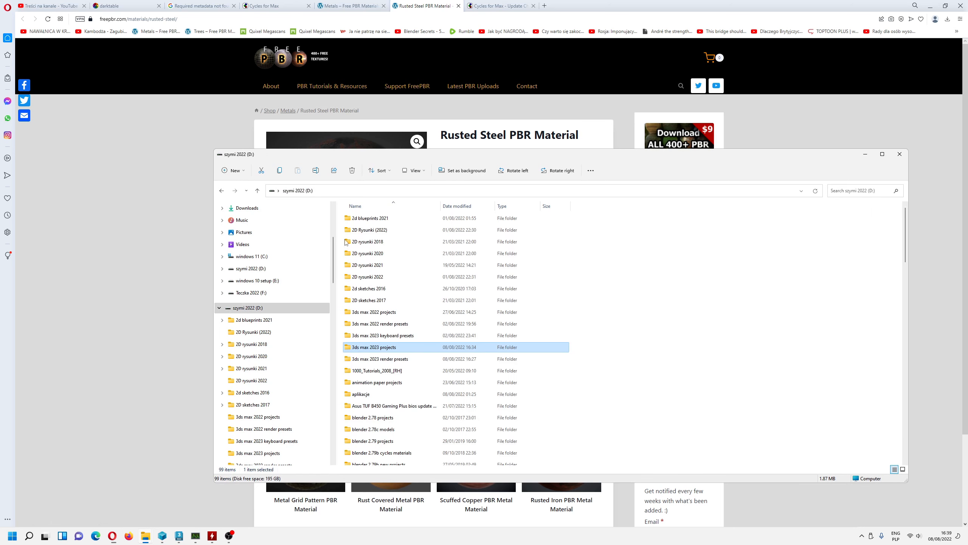
pyautogui.scroll(-15, 440, 294)
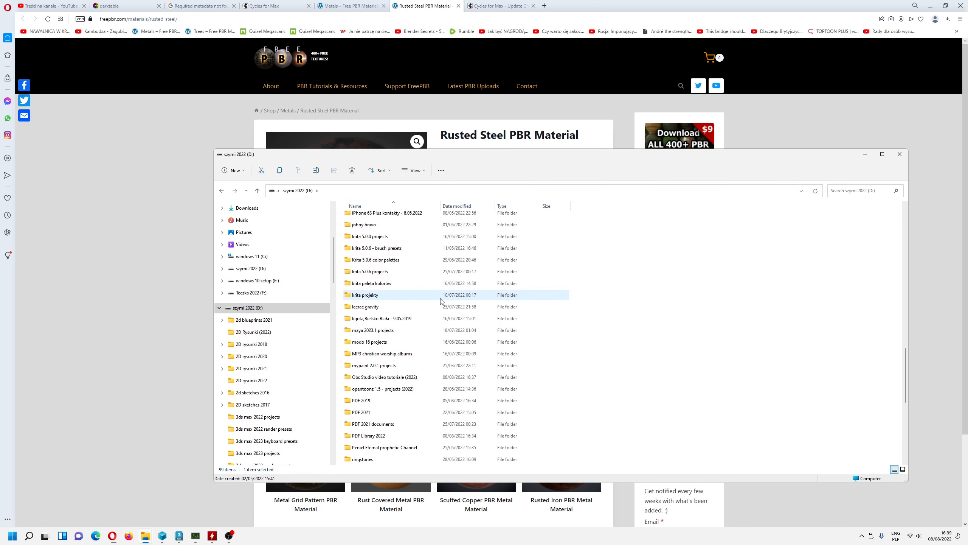
pyautogui.scroll(-5, 440, 302)
pyautogui.doubleClick(358, 335)
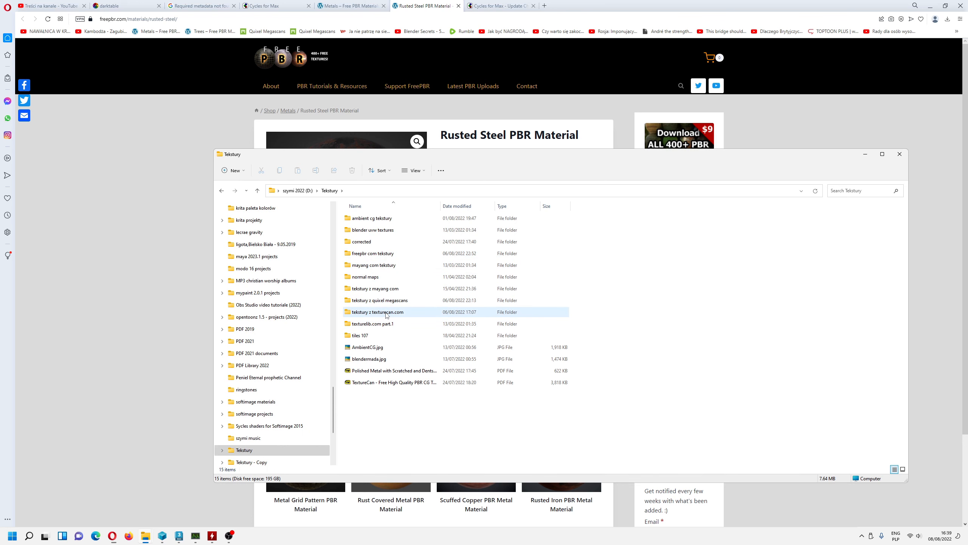
pyautogui.doubleClick(383, 254)
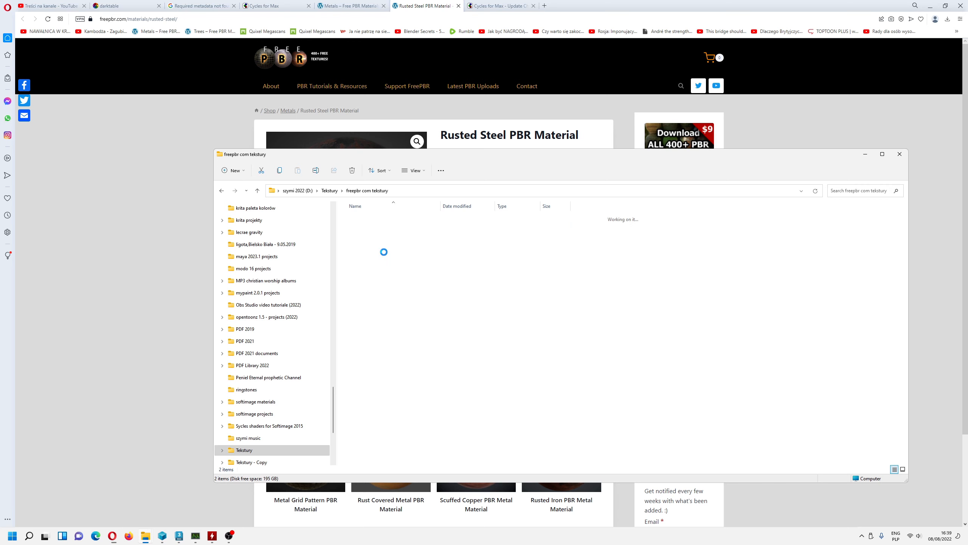
pyautogui.doubleClick(376, 219)
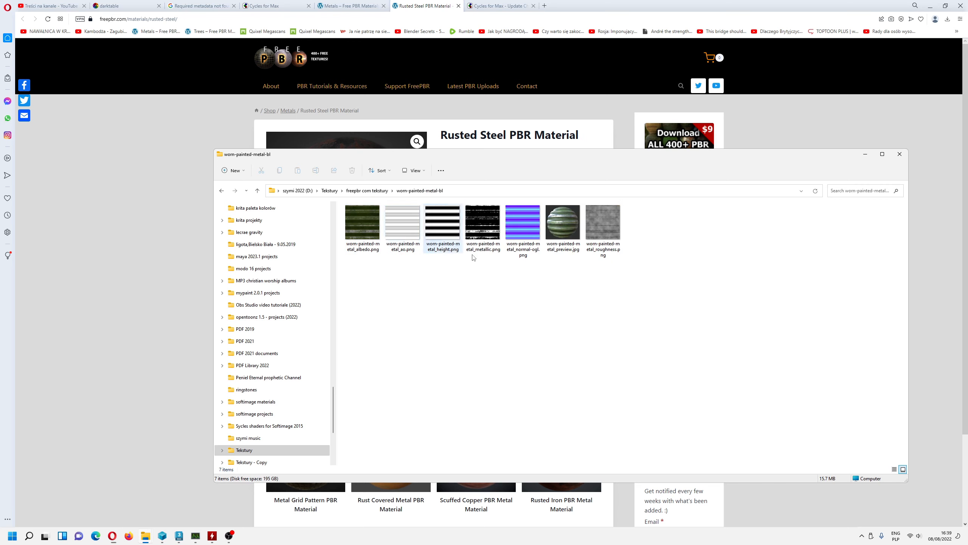
# View the worn-painted-metal_preview.jpg material preview and close the viewer
pyautogui.doubleClick(563, 223)
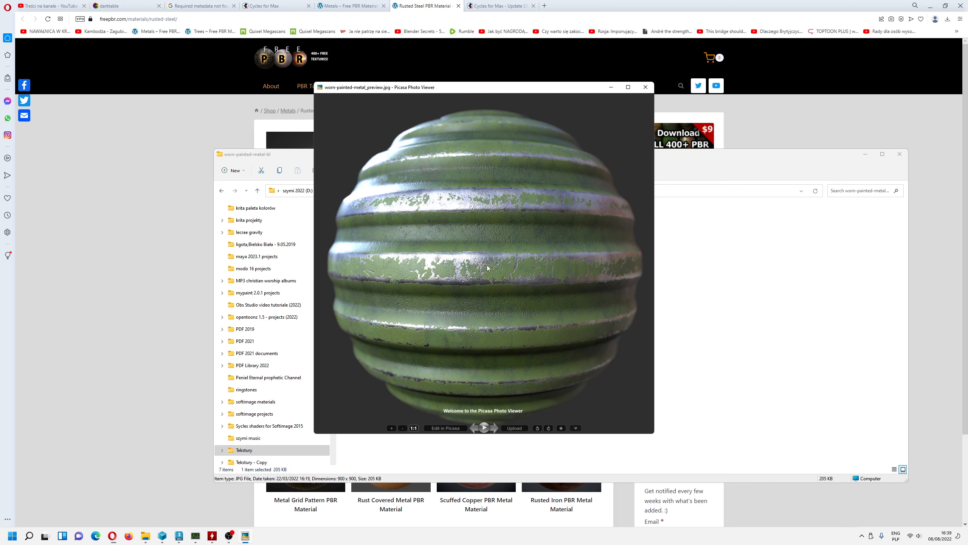
pyautogui.click(646, 89)
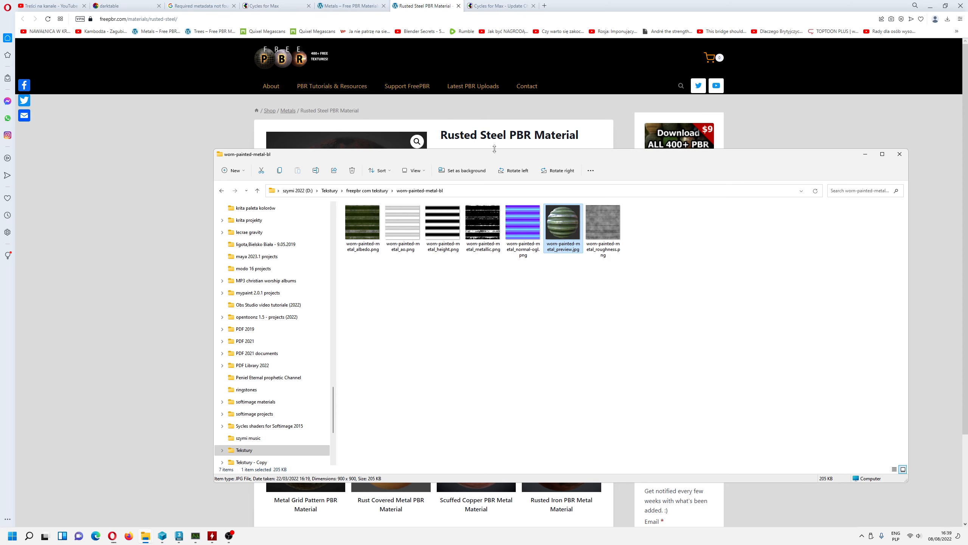
pyautogui.doubleClick(571, 240)
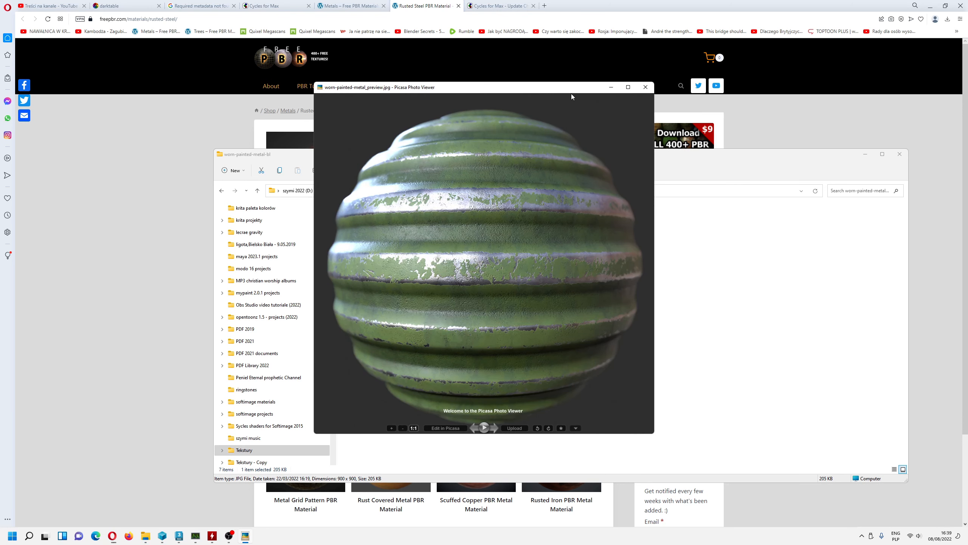
pyautogui.click(646, 87)
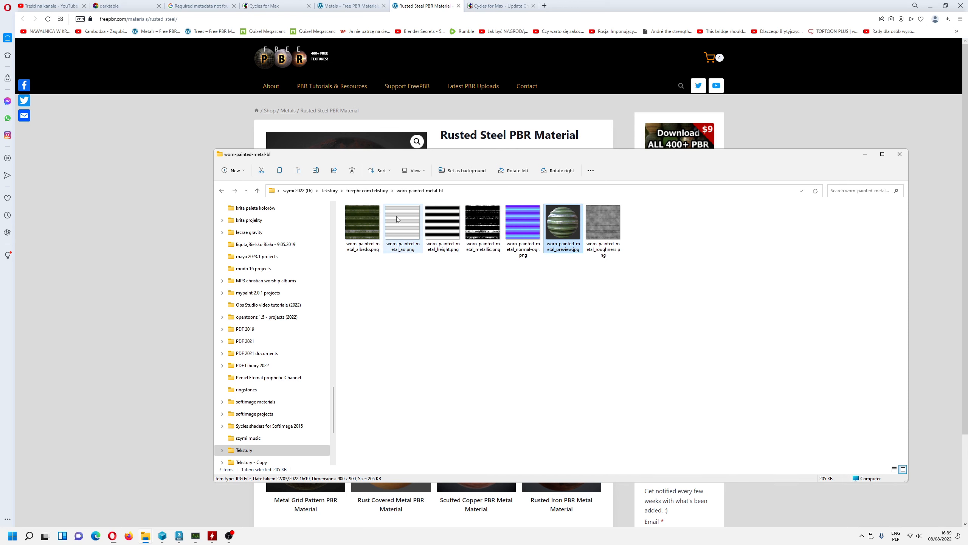
# Open the Blender 3.0 alpha projects folder on drive D: and sort its files by date modified, newest first
pyautogui.click(301, 191)
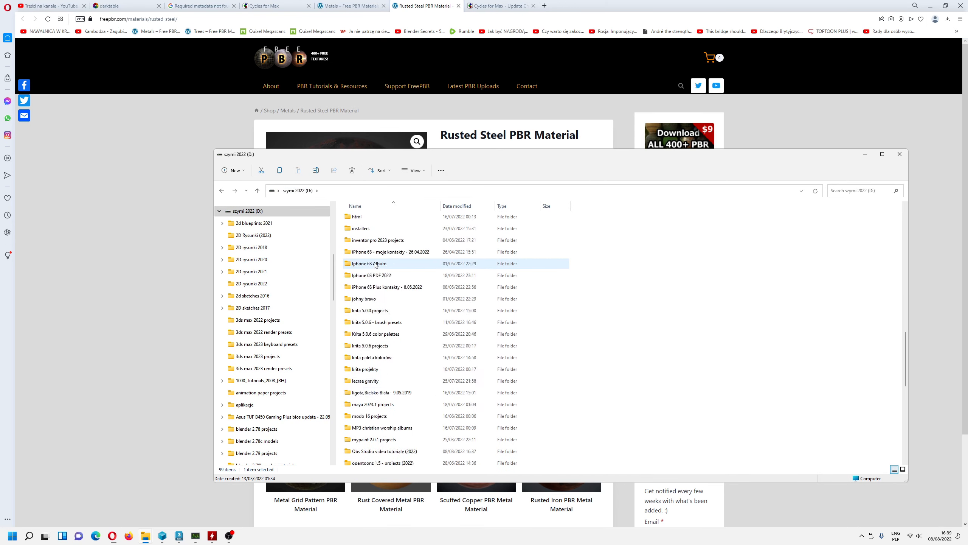
pyautogui.scroll(10, 376, 265)
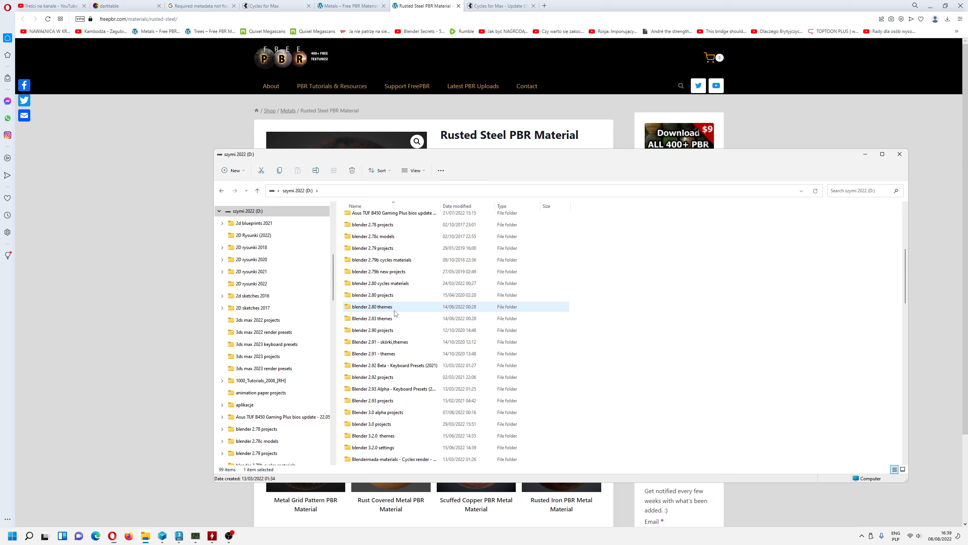
pyautogui.scroll(-4, 395, 313)
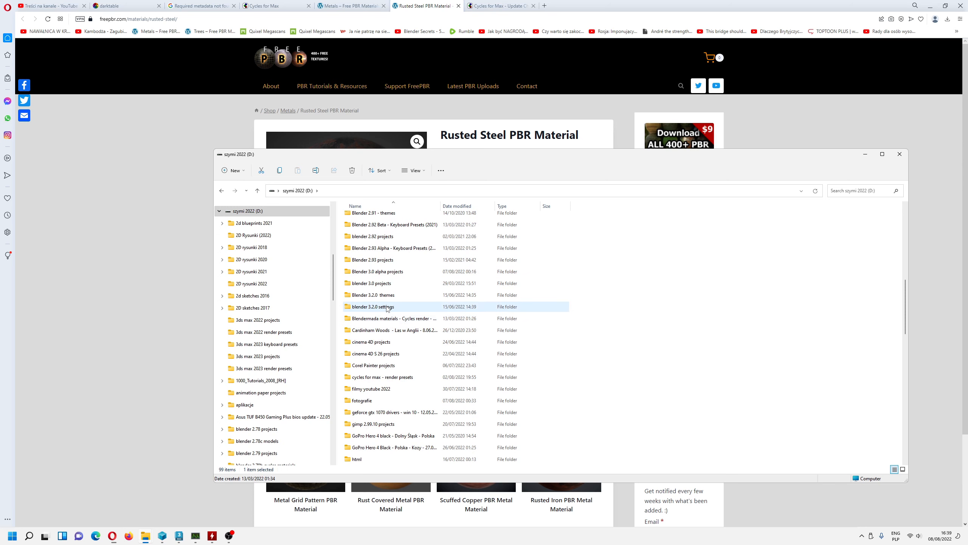
pyautogui.doubleClick(384, 272)
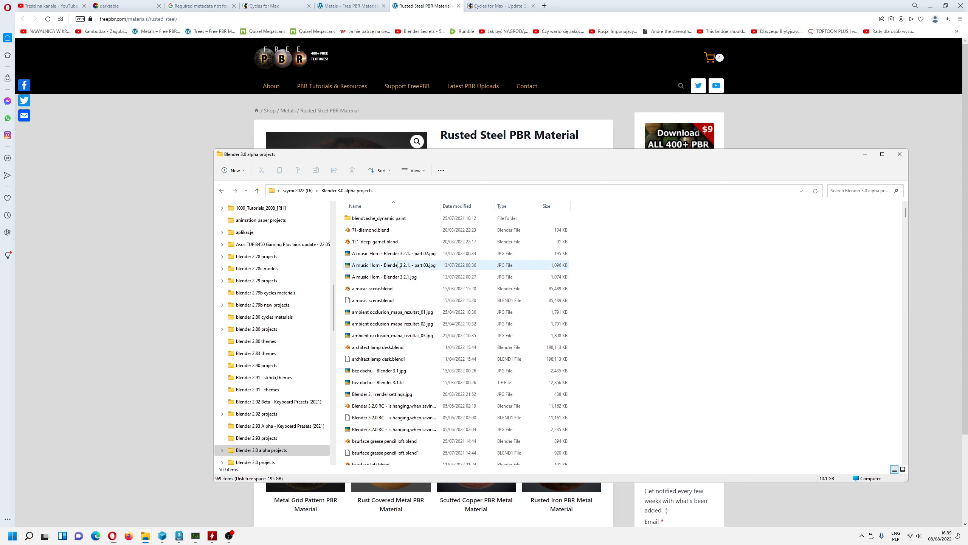
pyautogui.rightClick(422, 228)
pyautogui.moveTo(449, 244)
pyautogui.click(575, 265)
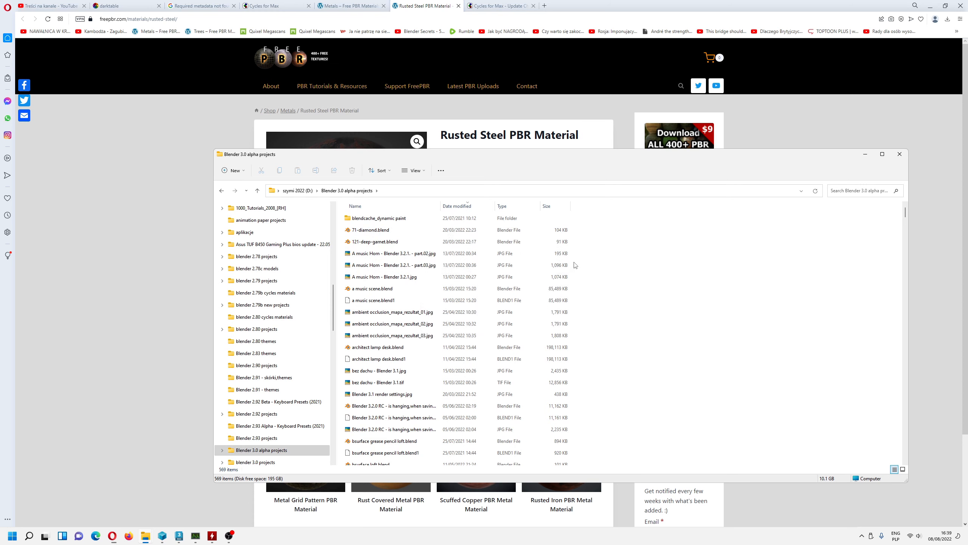
# Display the contents of the Blender 3.0 alpha projects folder as large icons
pyautogui.rightClick(630, 243)
pyautogui.moveTo(693, 248)
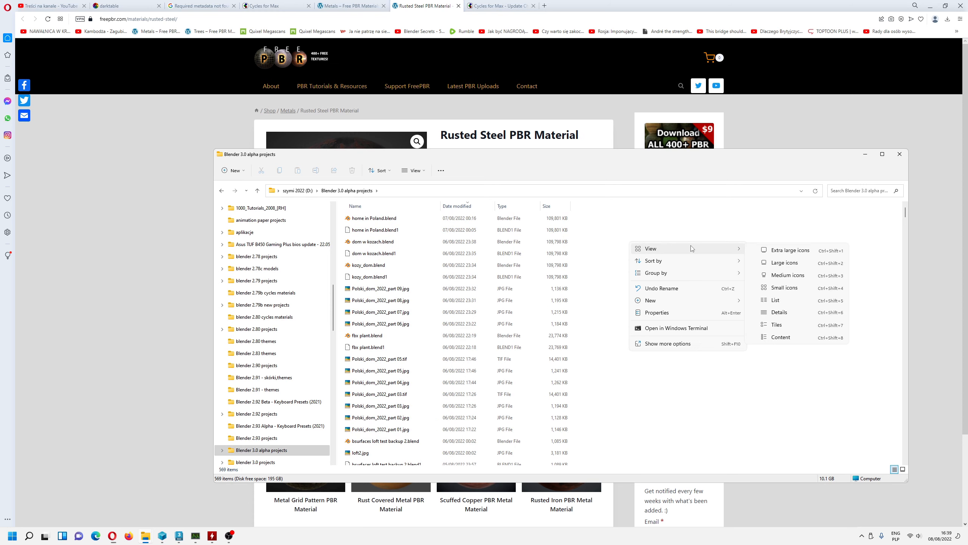
pyautogui.click(785, 262)
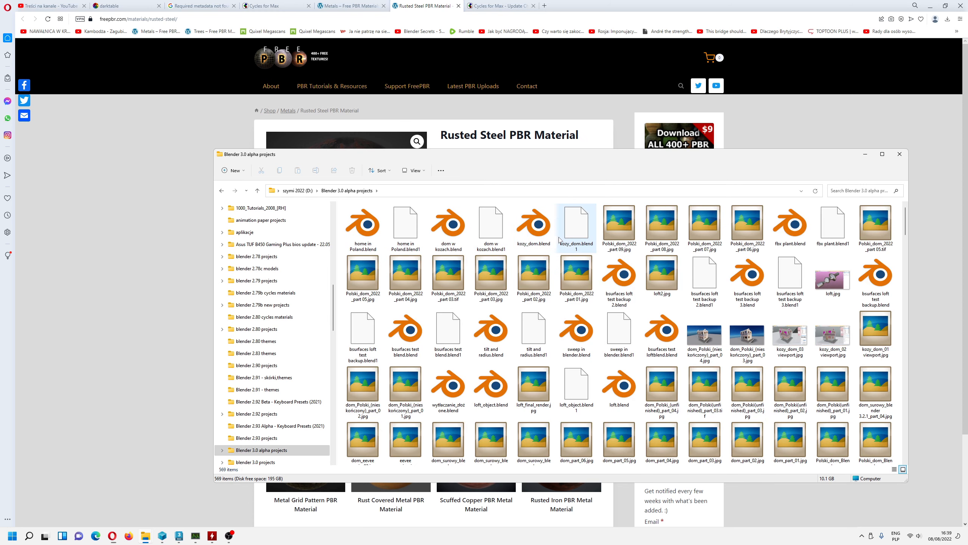
# View the house renders Polski_dom_2022_part 09.jpg and part 08.jpg, examine their roofs up close, and close each image
pyautogui.doubleClick(629, 240)
pyautogui.scroll(2, 456, 180)
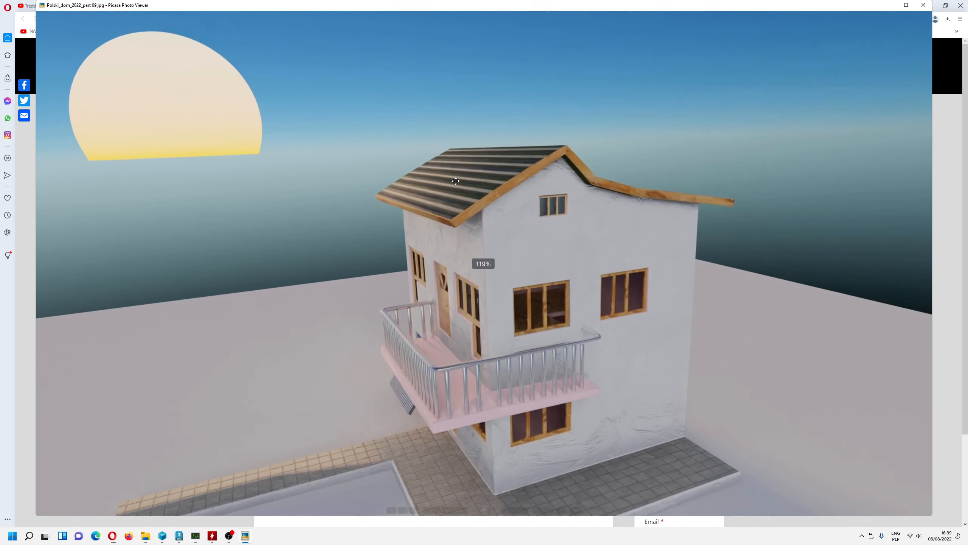
pyautogui.scroll(3, 456, 181)
pyautogui.press('Escape')
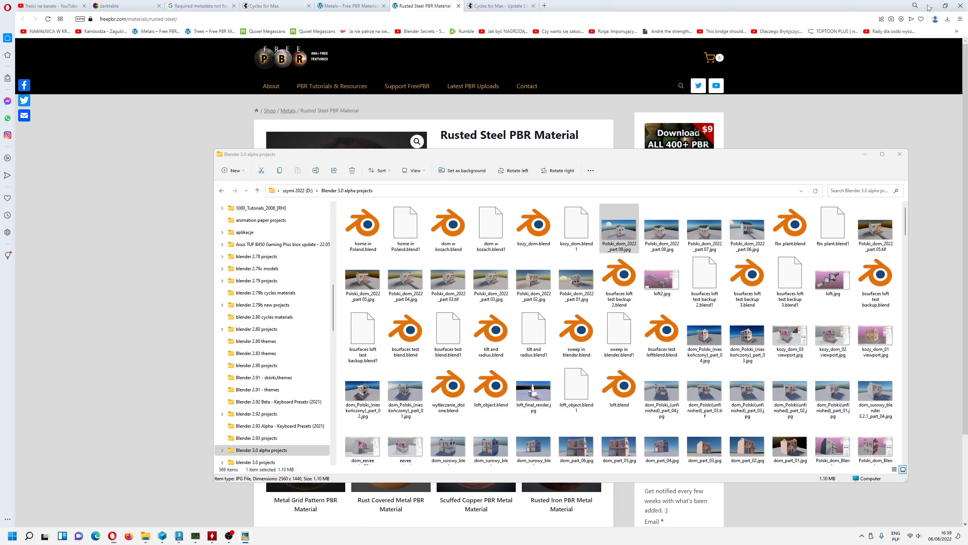
pyautogui.doubleClick(660, 239)
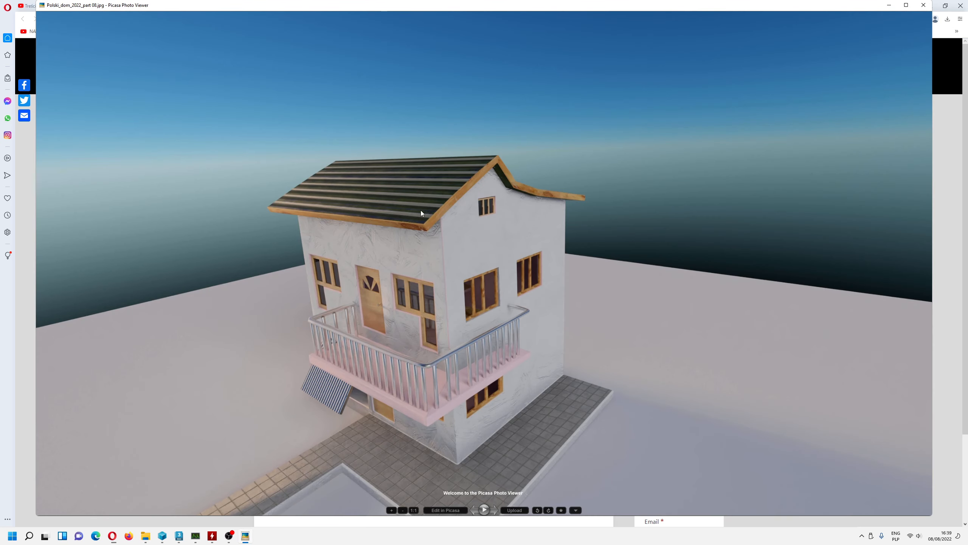
pyautogui.scroll(4, 305, 192)
pyautogui.scroll(-4, 379, 210)
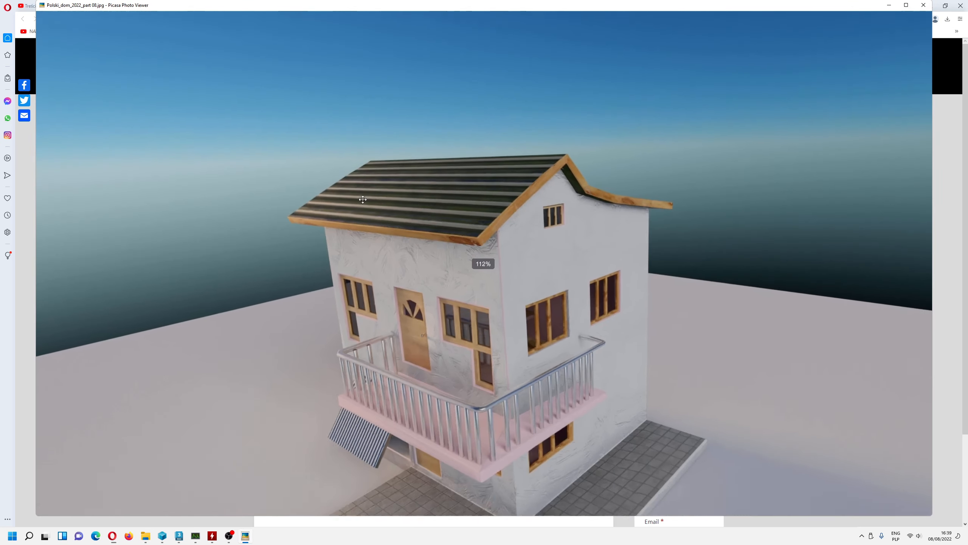
pyautogui.press('Escape')
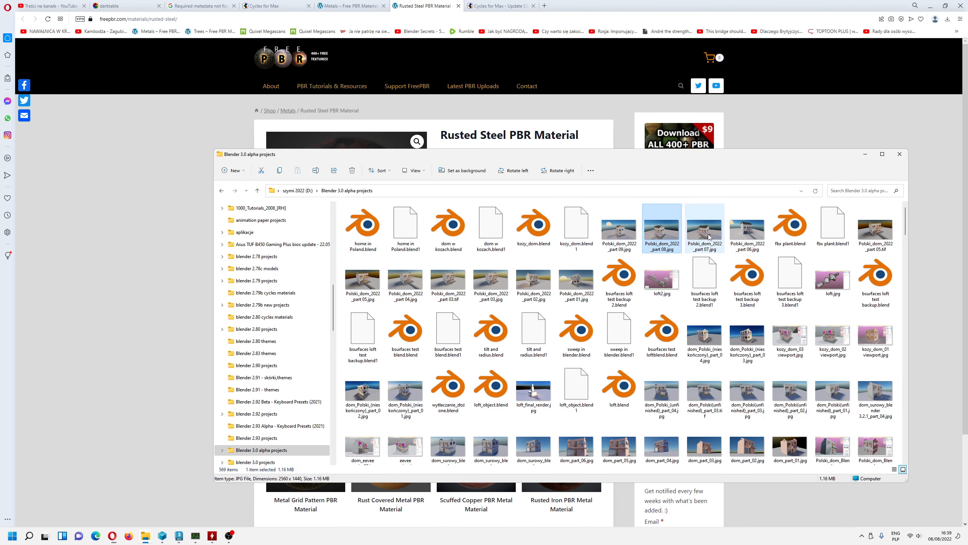
# View the roofless house renders Polski_dom_2022_part 05.tif and Polski_dom_2022_part 05.jpg, closing each image
pyautogui.doubleClick(861, 237)
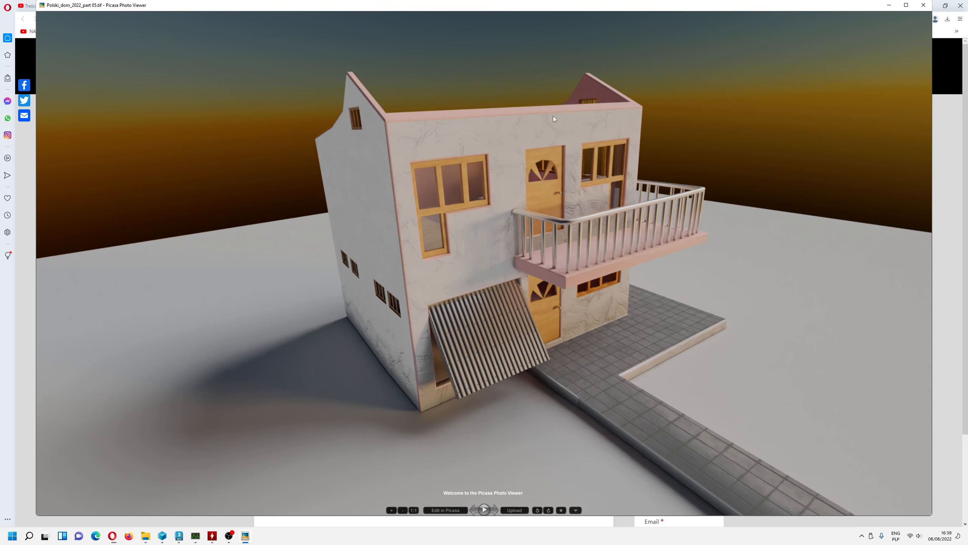
pyautogui.press('Escape')
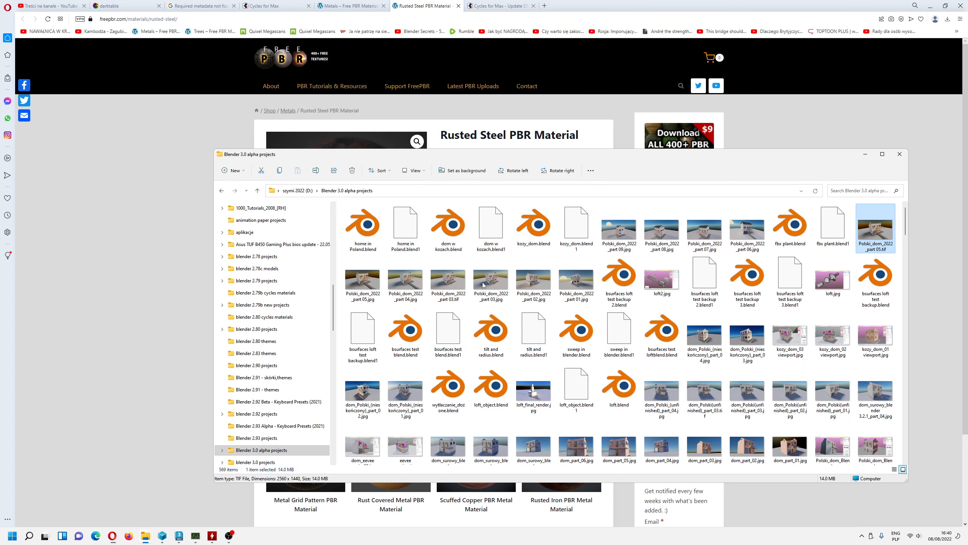
pyautogui.doubleClick(362, 280)
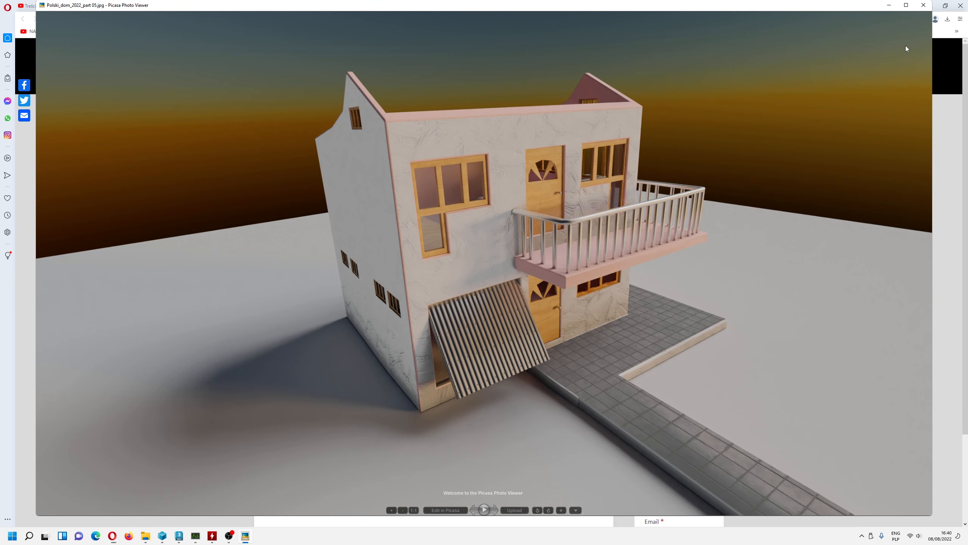
pyautogui.press('Escape')
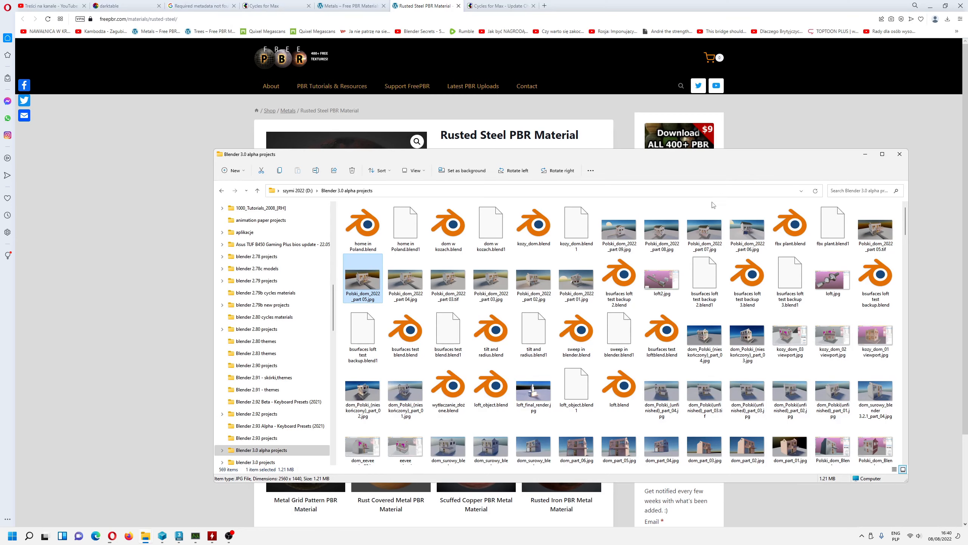
# Examine the metal roof in the renders Polski_dom_2022_part 06.jpg and part 07.jpg, closing each image
pyautogui.click(629, 238)
pyautogui.doubleClick(748, 235)
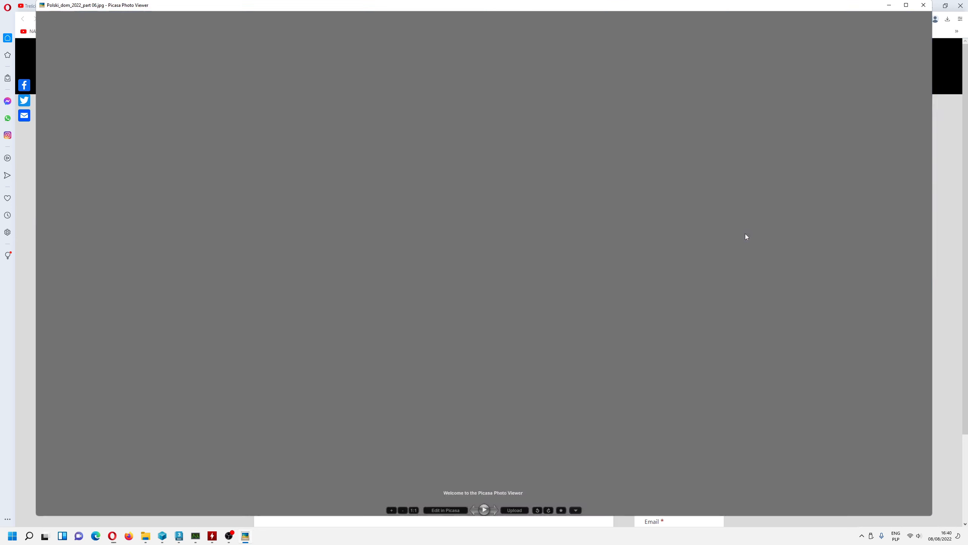
pyautogui.scroll(3, 466, 92)
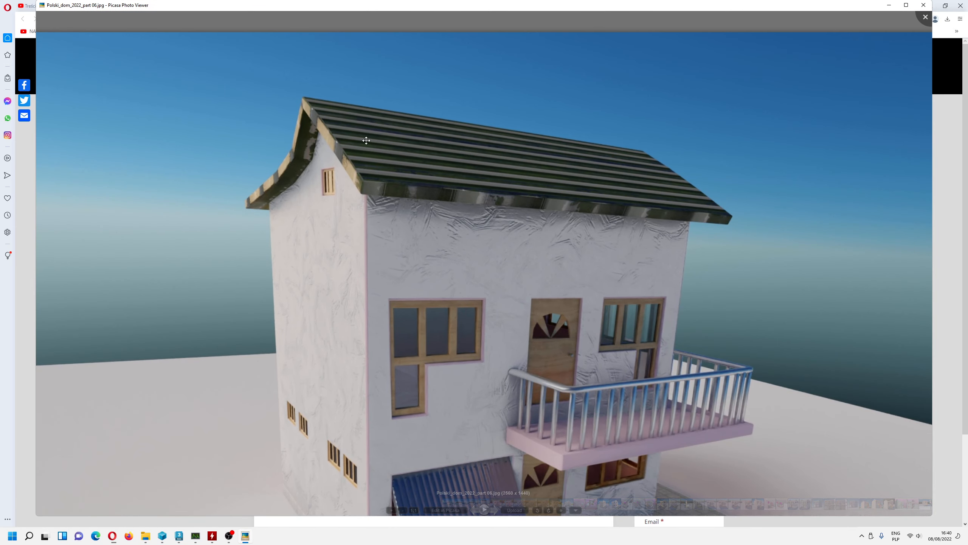
pyautogui.scroll(-5, 373, 173)
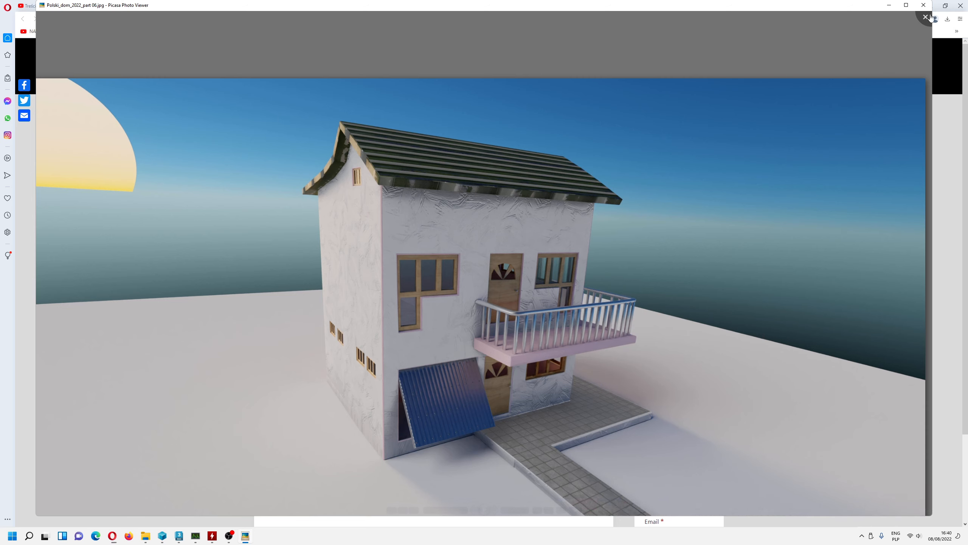
pyautogui.click(925, 16)
pyautogui.doubleClick(715, 230)
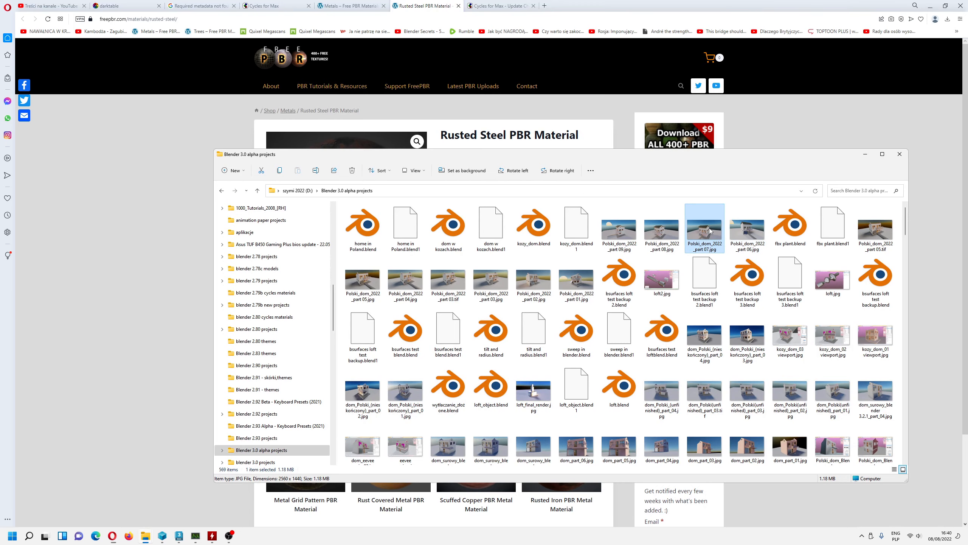
pyautogui.scroll(4, 465, 191)
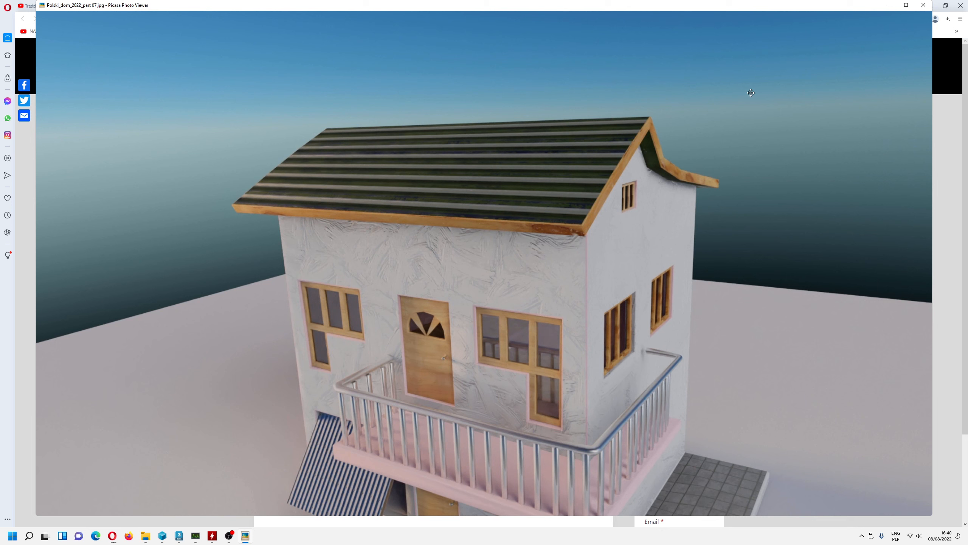
pyautogui.click(926, 12)
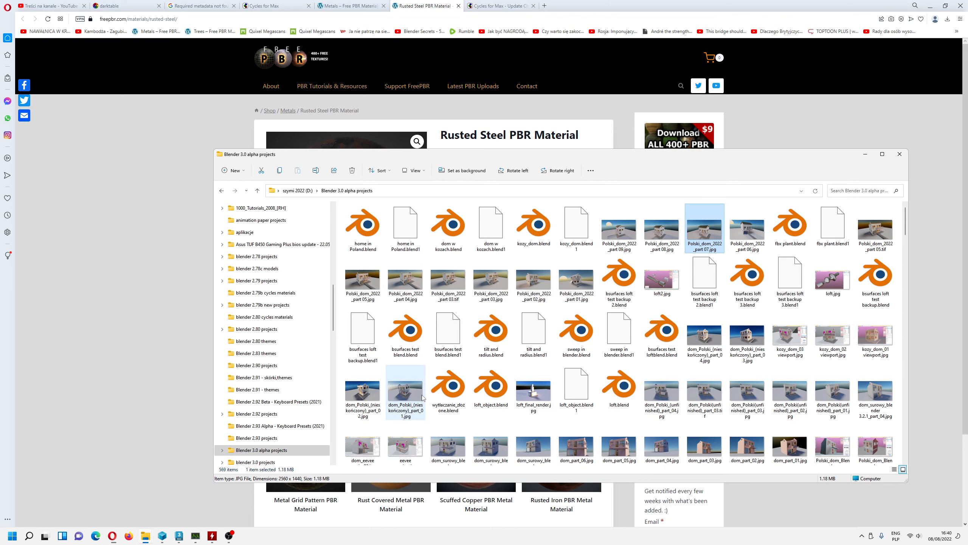
# Browse drive D: to the worn-painted-metal-bl folder through Tekstury and freepbr com tekstury
pyautogui.click(153, 537)
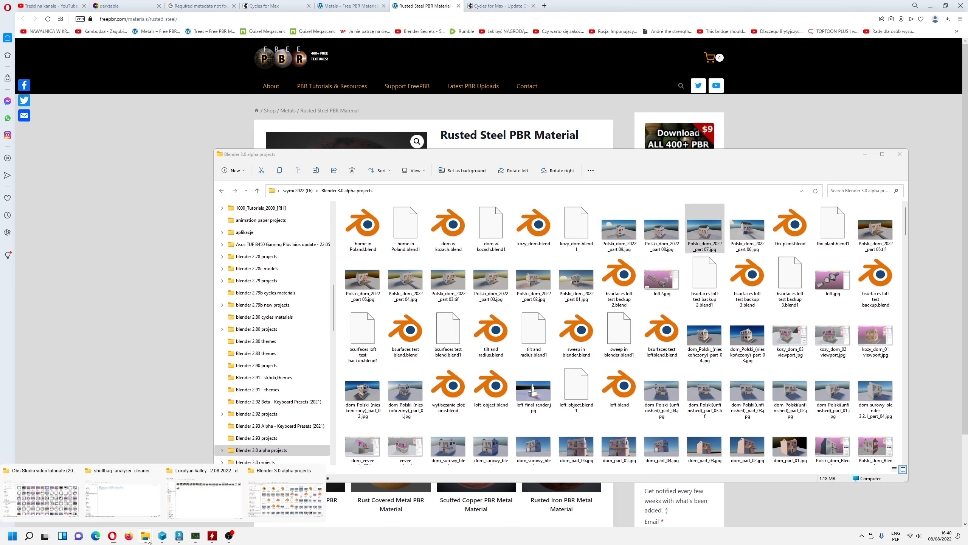
pyautogui.click(298, 190)
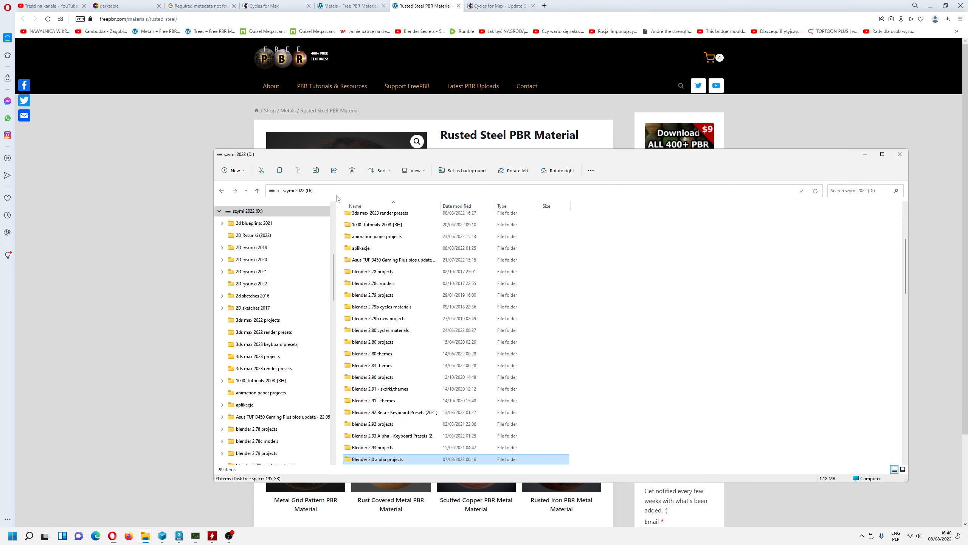
pyautogui.scroll(-20, 450, 289)
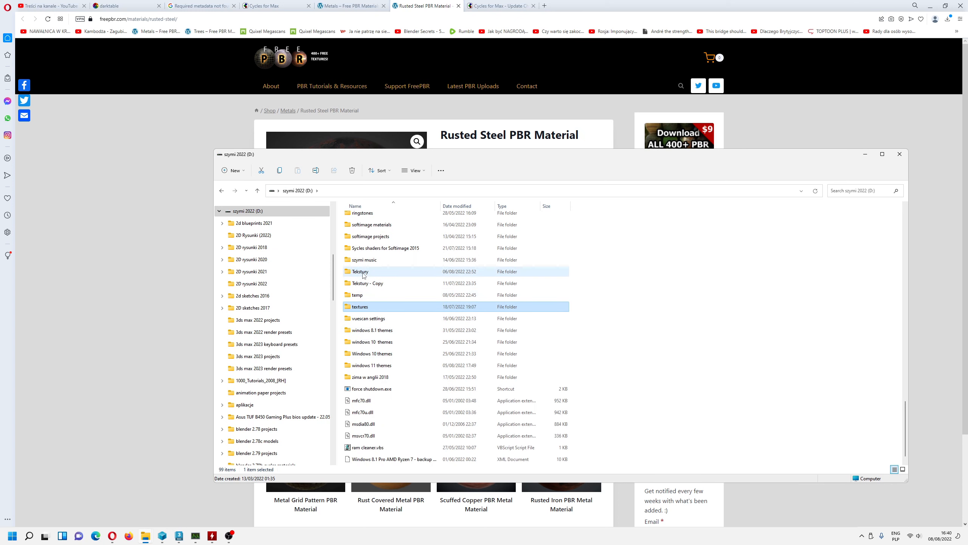
pyautogui.doubleClick(363, 272)
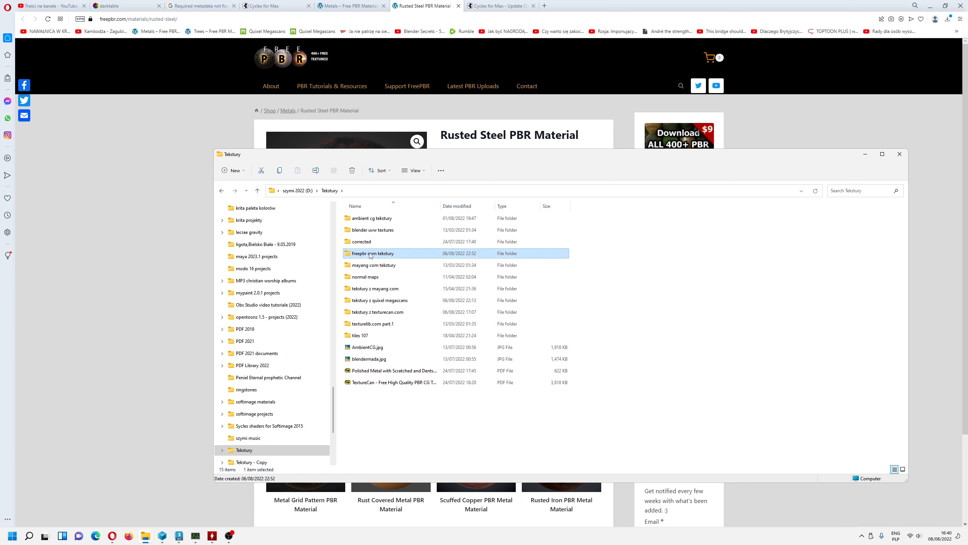
pyautogui.doubleClick(370, 253)
pyautogui.doubleClick(375, 218)
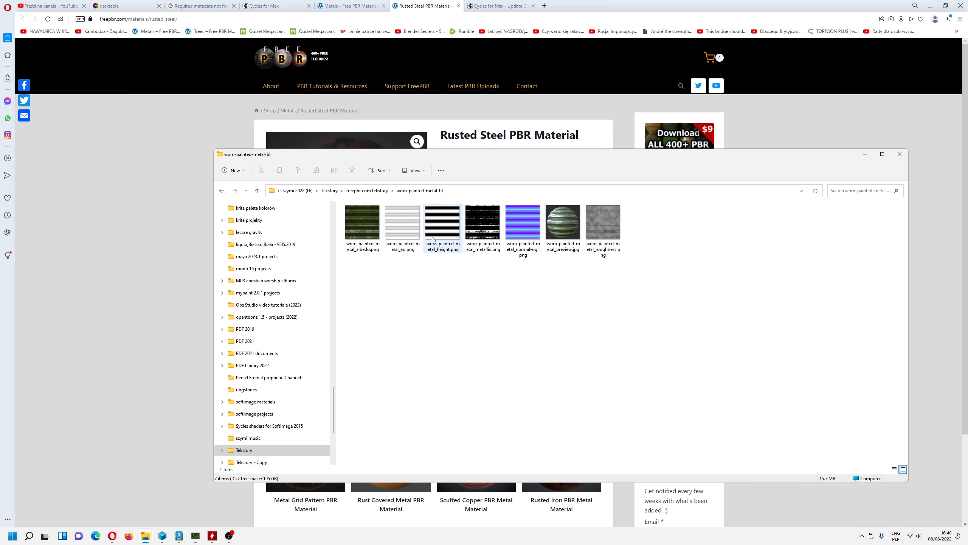
# View the worn-painted-metal albedo and height maps, closing each image
pyautogui.click(408, 233)
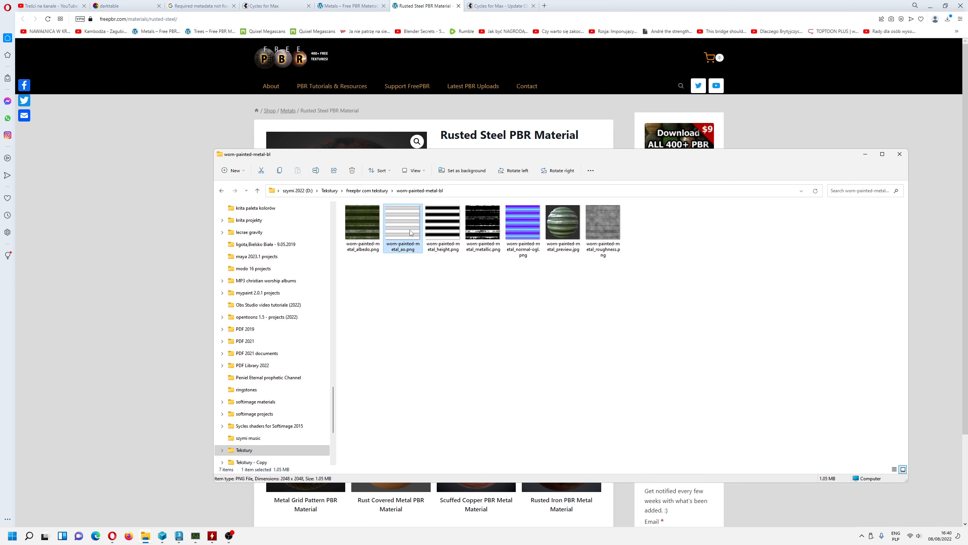
pyautogui.doubleClick(361, 230)
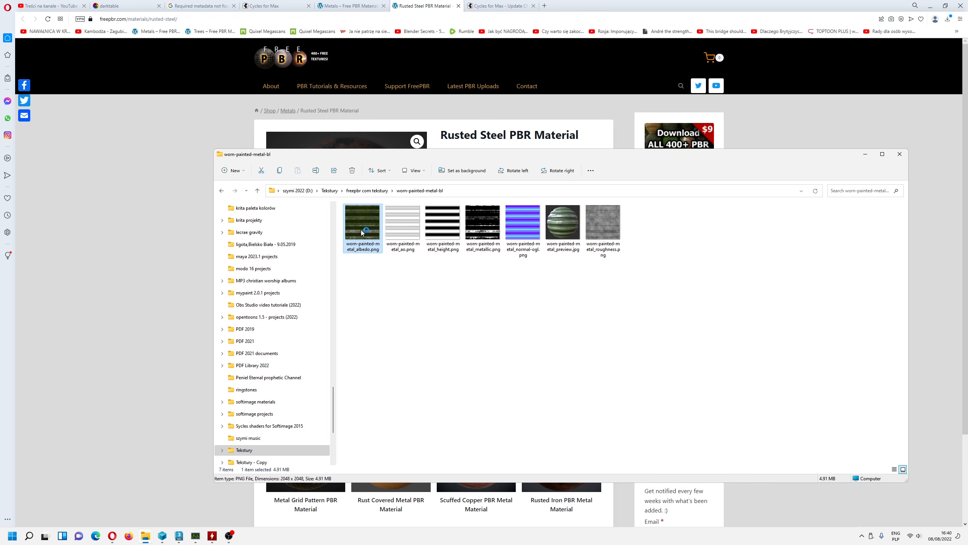
pyautogui.click(731, 5)
pyautogui.doubleClick(446, 226)
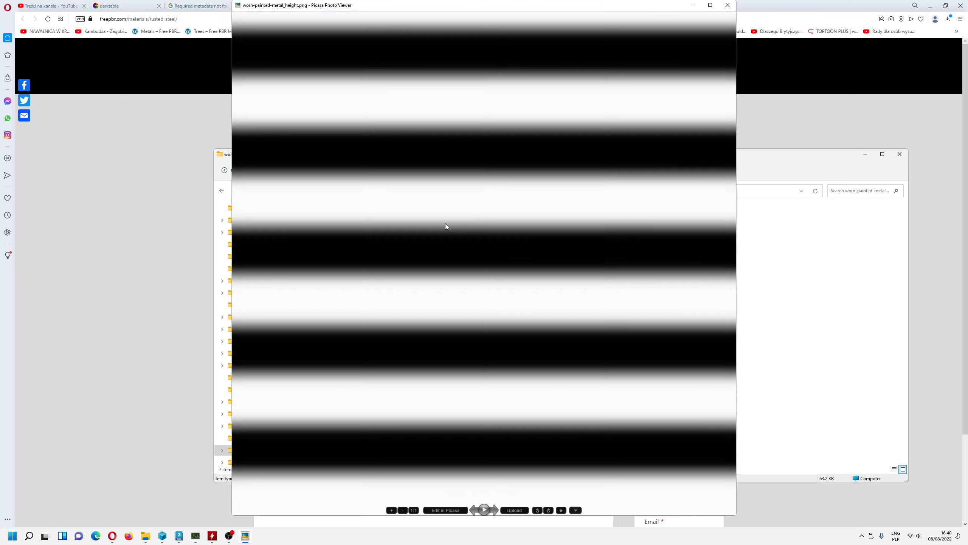
pyautogui.click(731, 5)
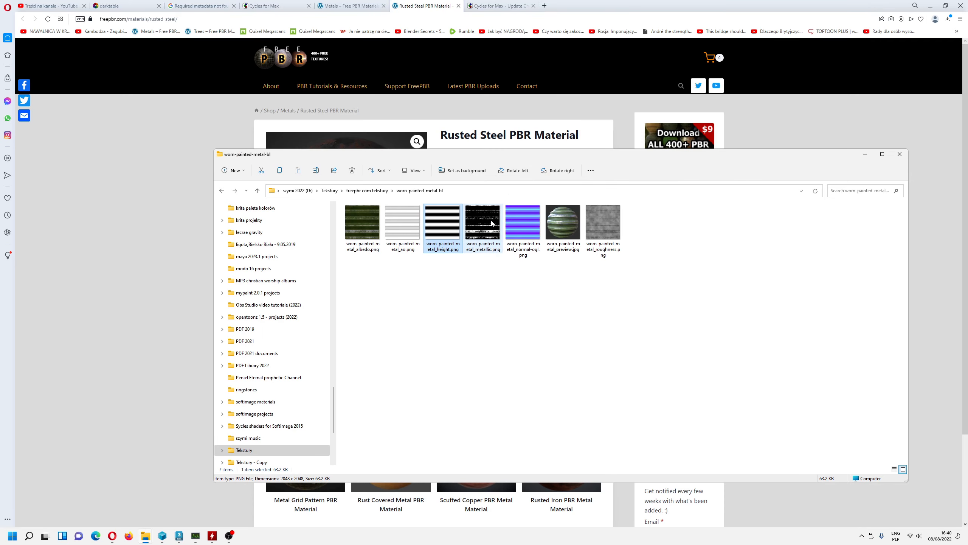
# View the worn-painted-metal metallic, normal-ogl and roughness maps, closing each image
pyautogui.doubleClick(492, 224)
pyautogui.click(731, 5)
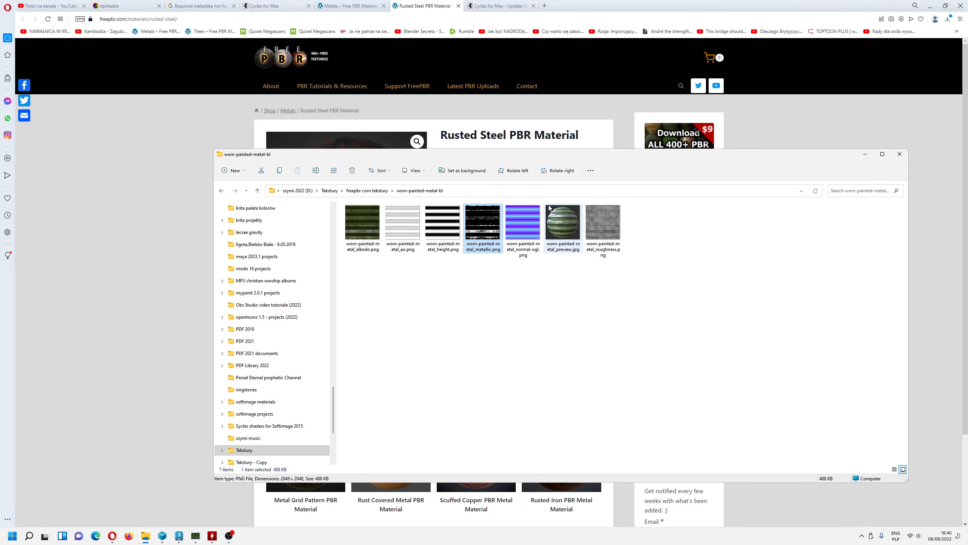
pyautogui.doubleClick(526, 217)
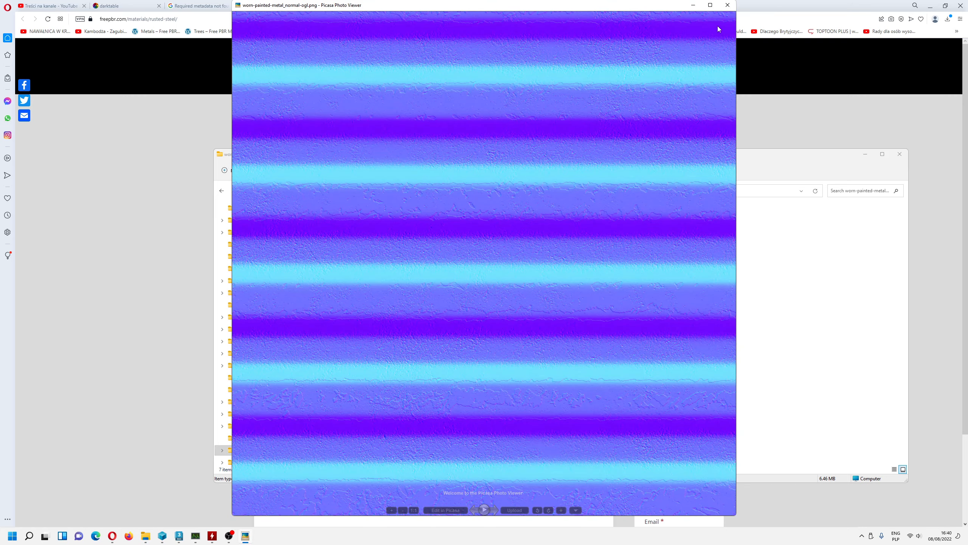
pyautogui.click(727, 5)
pyautogui.click(596, 227)
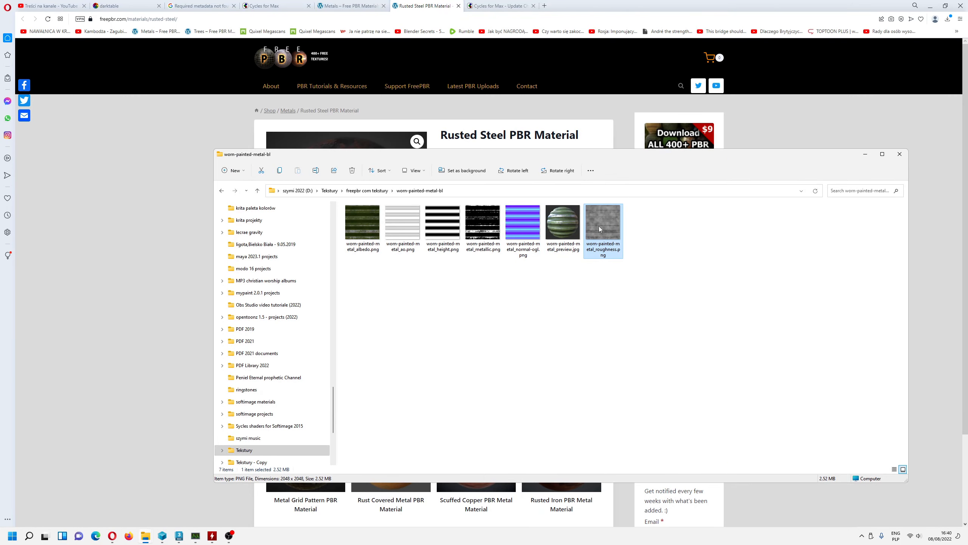
pyautogui.doubleClick(599, 227)
pyautogui.press('Escape')
# Copy the downloaded rusted-steel-bl.zip from the Downloads folder and minimize that folder window
pyautogui.click(949, 20)
pyautogui.click(952, 71)
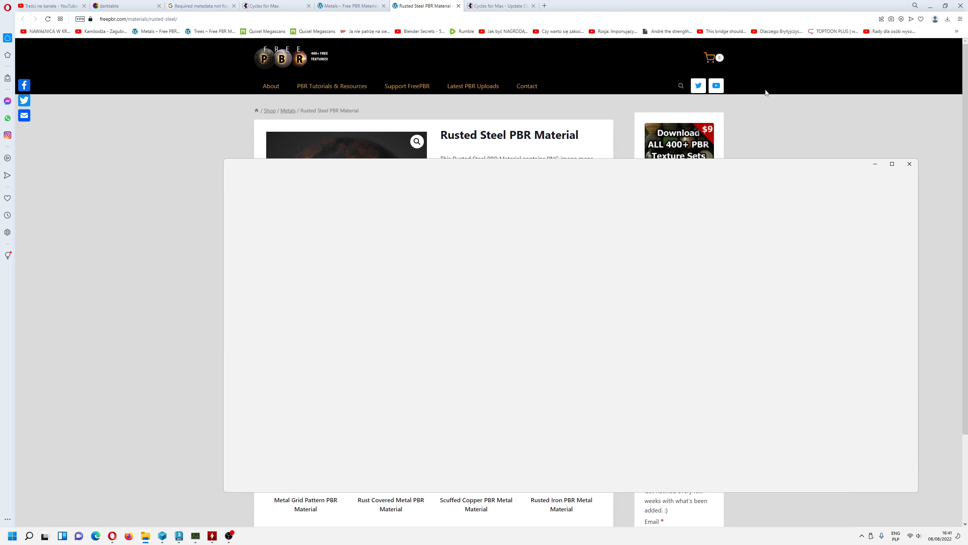
pyautogui.rightClick(388, 243)
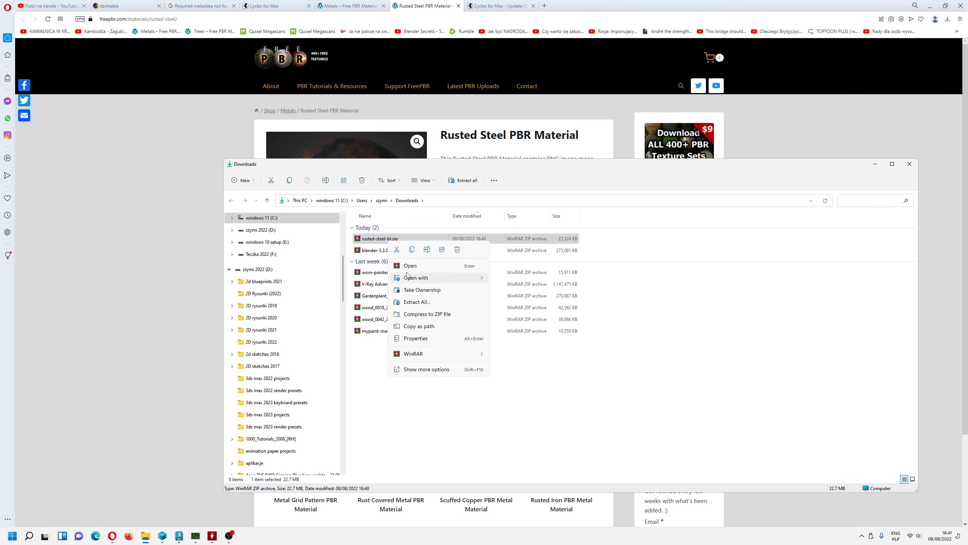
pyautogui.press('Escape')
pyautogui.click(875, 164)
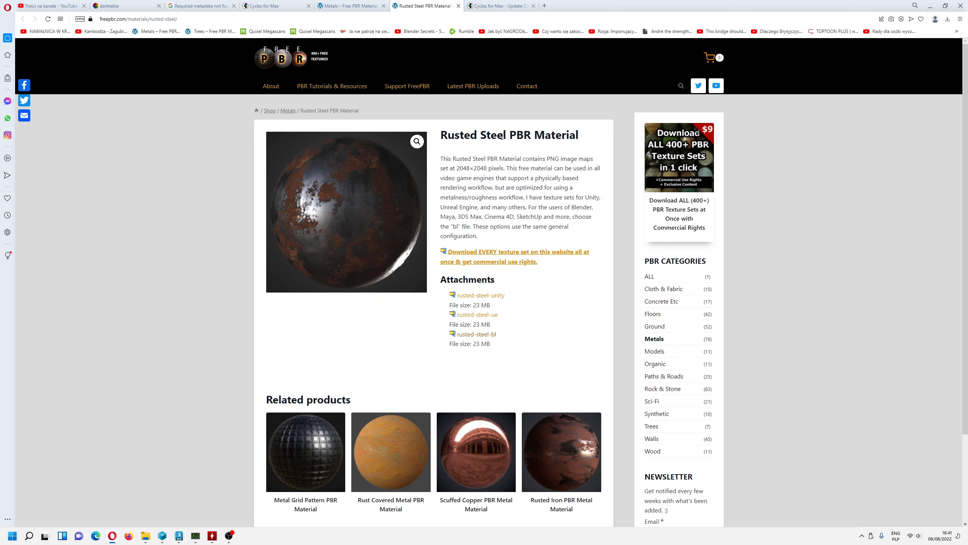
# Paste the copied rusted-steel-bl.zip into the freepbr com tekstury folder on drive D:
pyautogui.moveTo(148, 537)
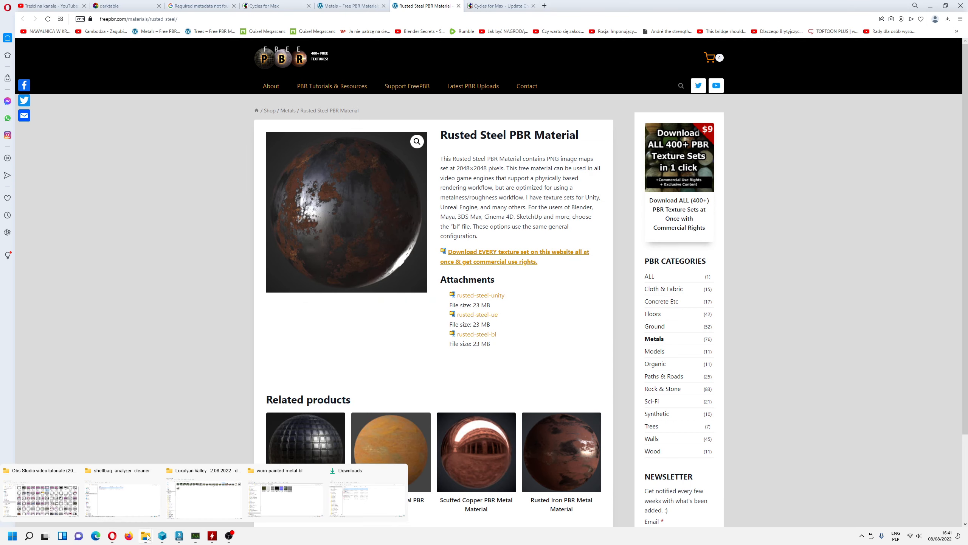
pyautogui.click(293, 504)
pyautogui.click(391, 192)
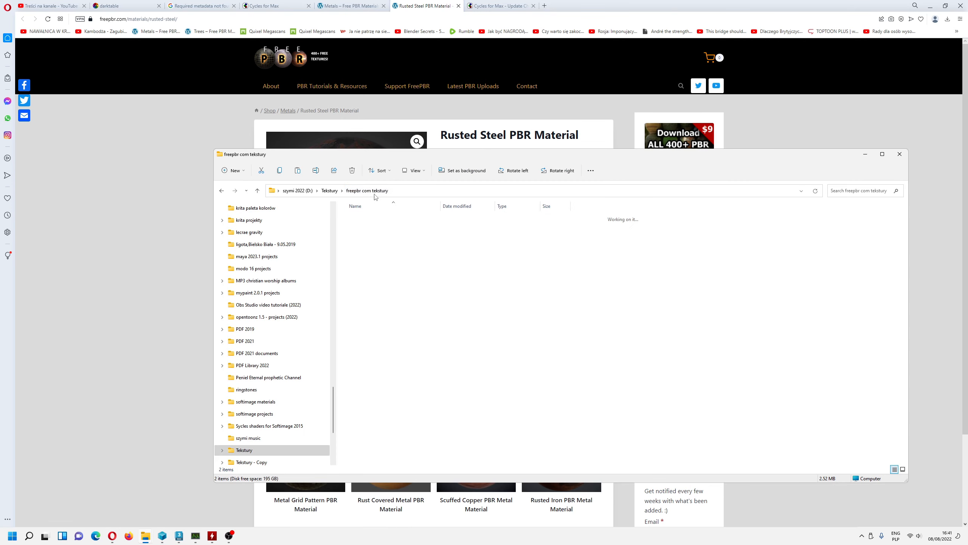
pyautogui.rightClick(384, 247)
pyautogui.click(395, 260)
pyautogui.click(427, 285)
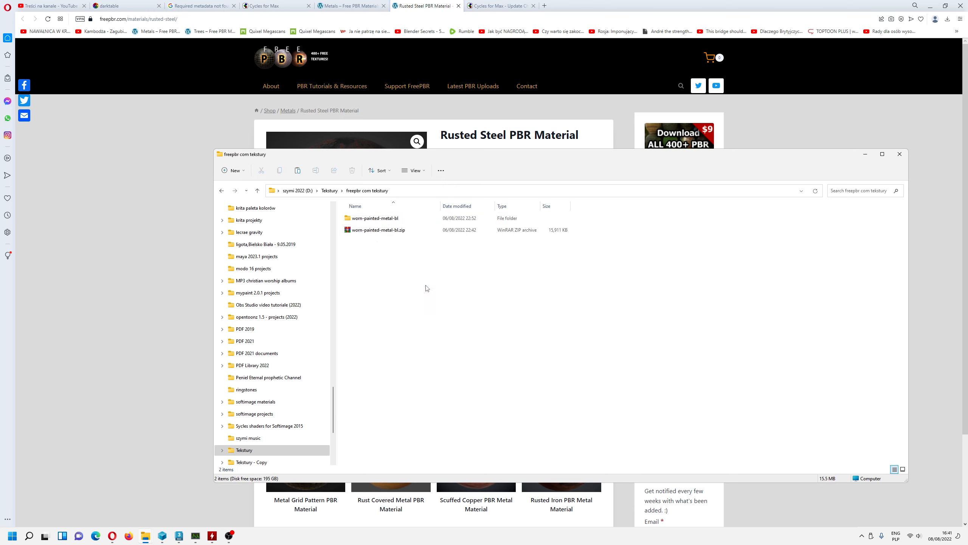
# Extract rusted-steel-bl.zip with 7-Zip into its own rusted-steel-bl folder
pyautogui.rightClick(379, 231)
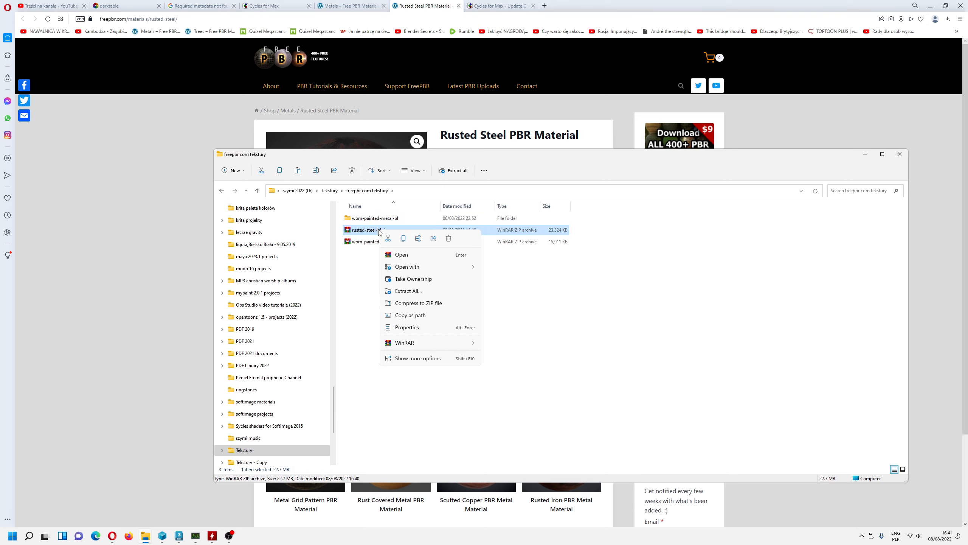
pyautogui.click(401, 366)
pyautogui.moveTo(438, 296)
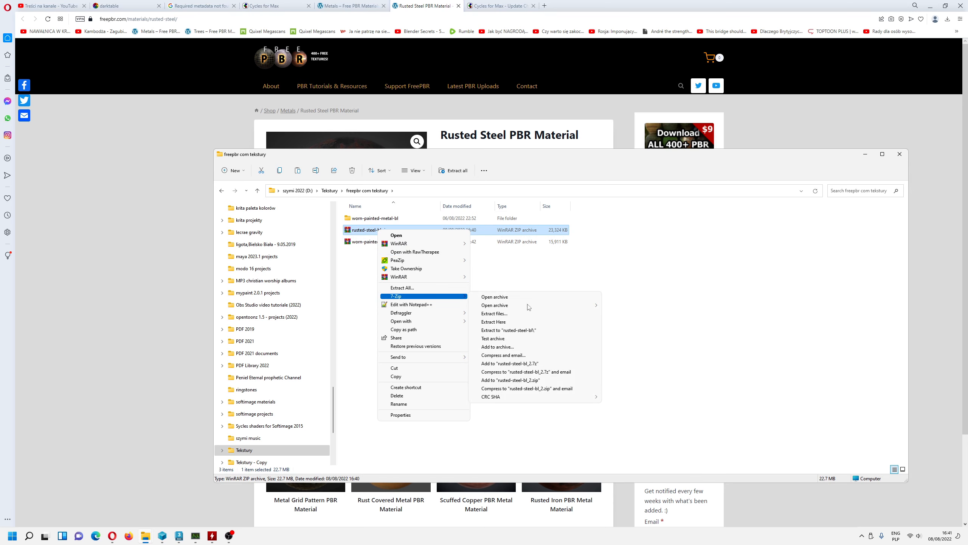
pyautogui.click(517, 324)
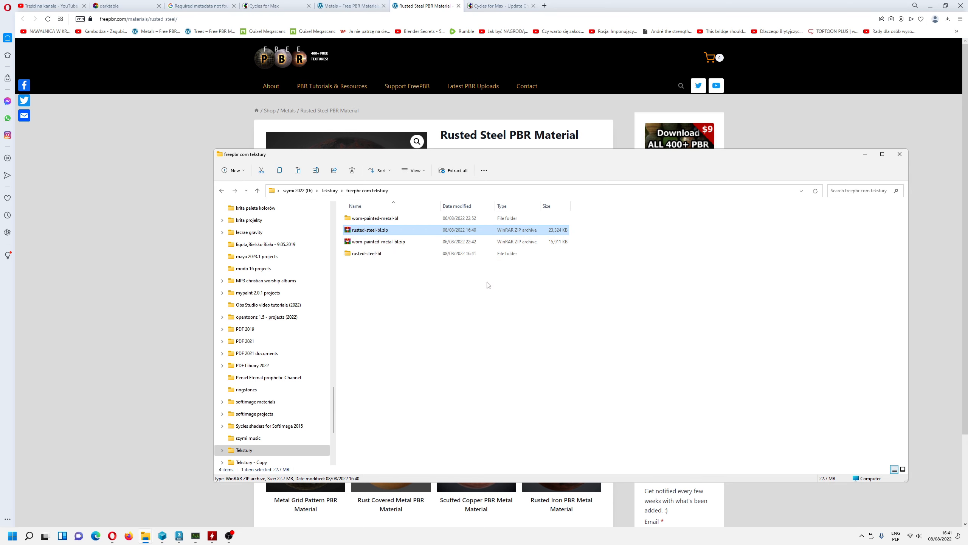
# Go into the extracted rusted-steel-bl folder and examine the thumbnails of the height, ao and albedo maps
pyautogui.doubleClick(366, 218)
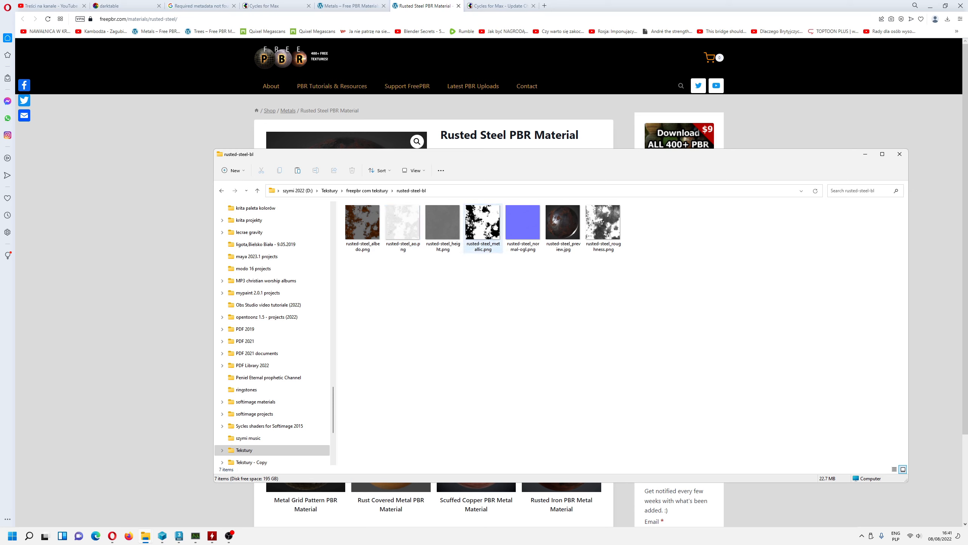
pyautogui.click(447, 227)
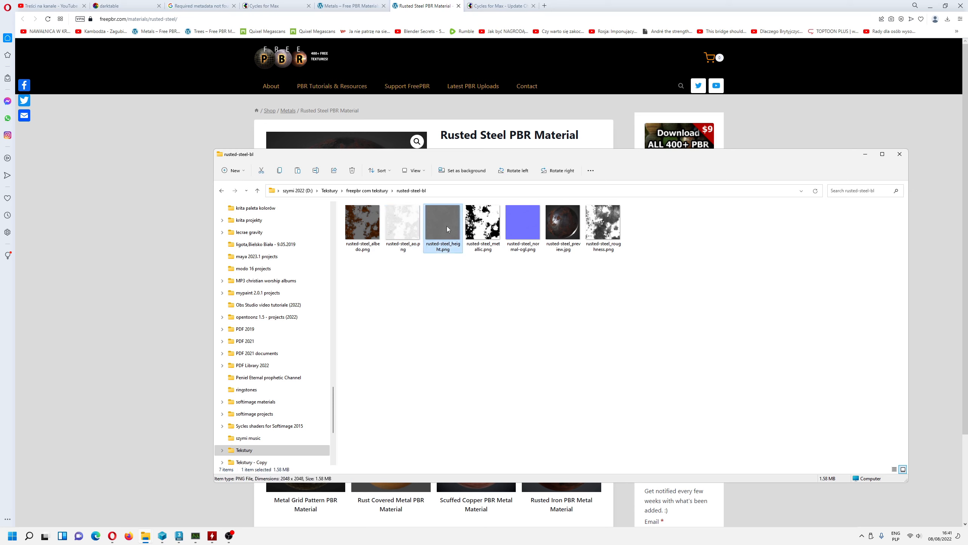
pyautogui.click(403, 233)
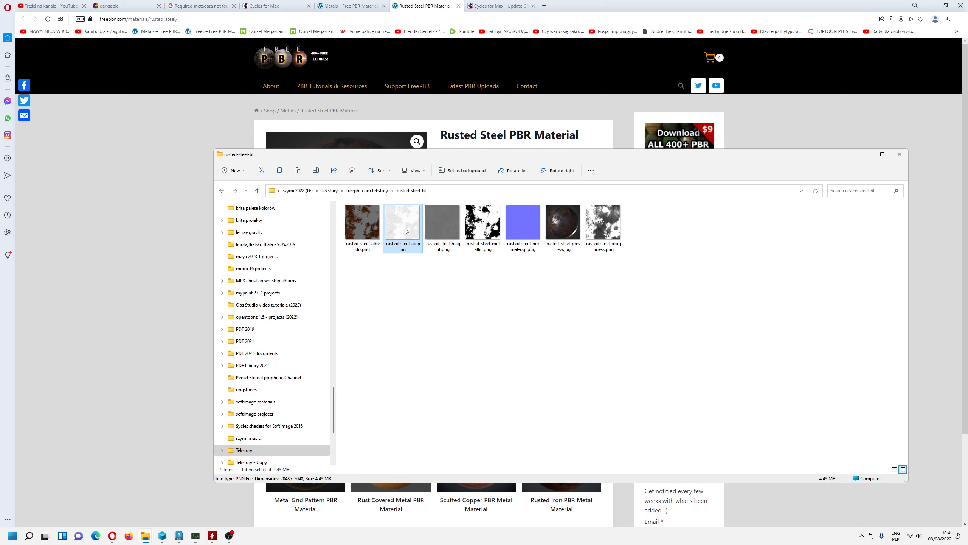
pyautogui.click(366, 228)
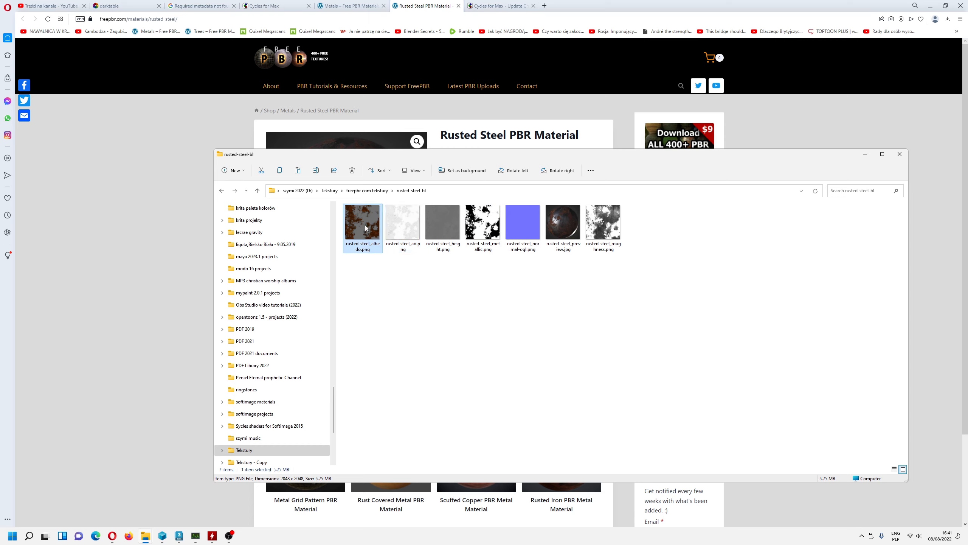
# View the rusted-steel preview image, closing the photo viewer each time
pyautogui.doubleClick(574, 227)
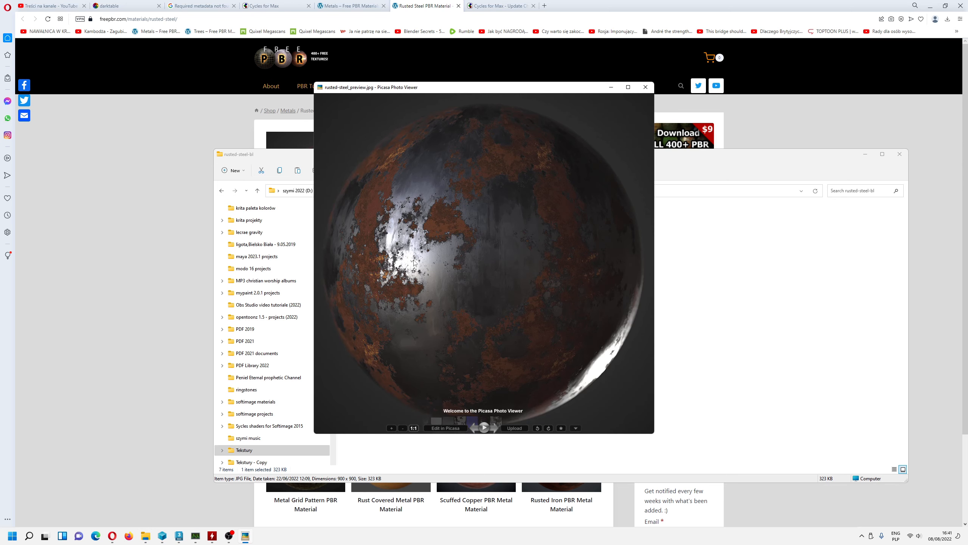
pyautogui.press('Escape')
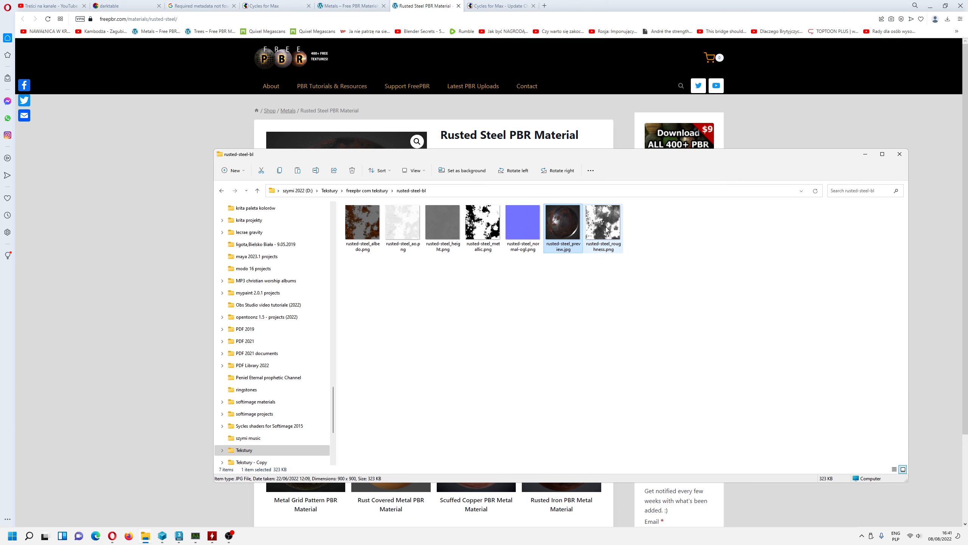
pyautogui.click(607, 229)
pyautogui.doubleClick(557, 228)
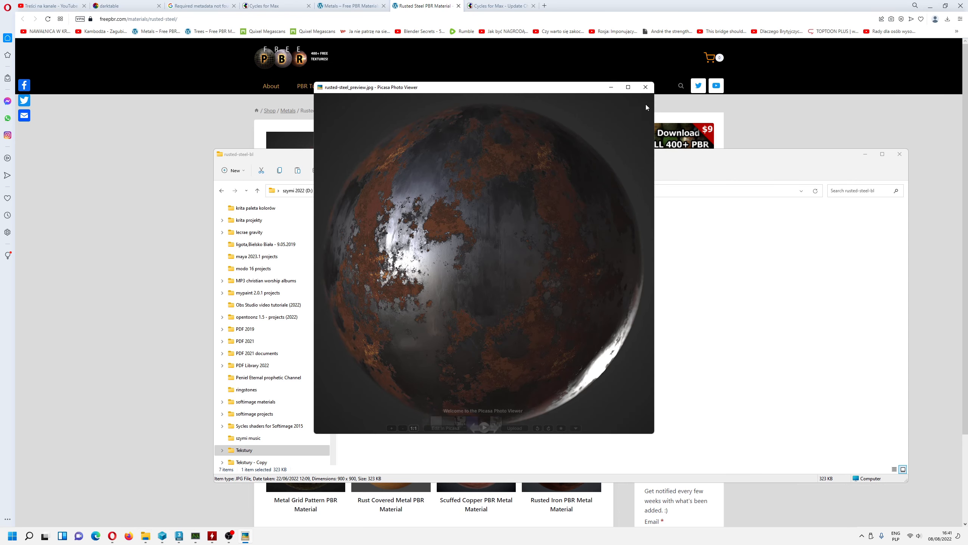
pyautogui.click(645, 87)
# Switch to the gym scene in 3ds Max and close the Render Setup and Material Editor windows
pyautogui.moveTo(229, 538)
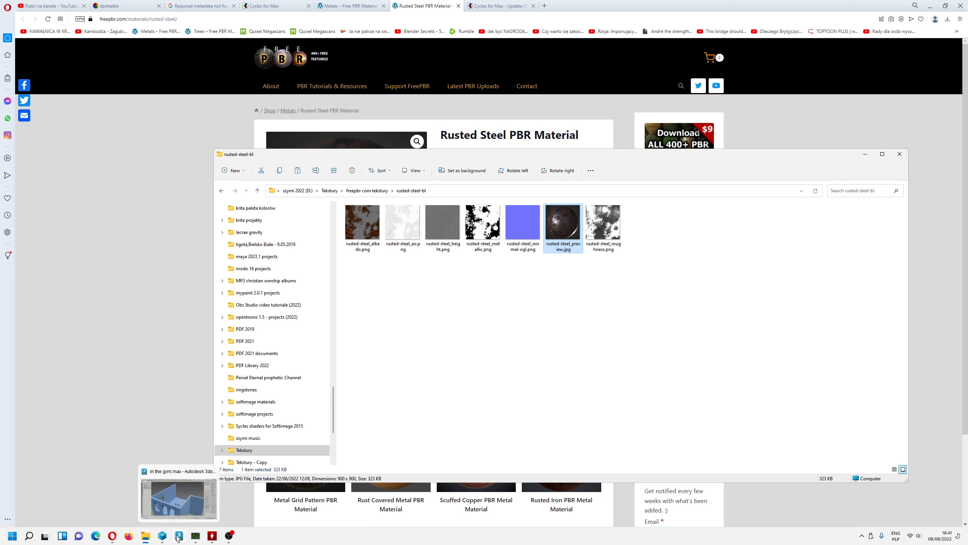
pyautogui.click(199, 538)
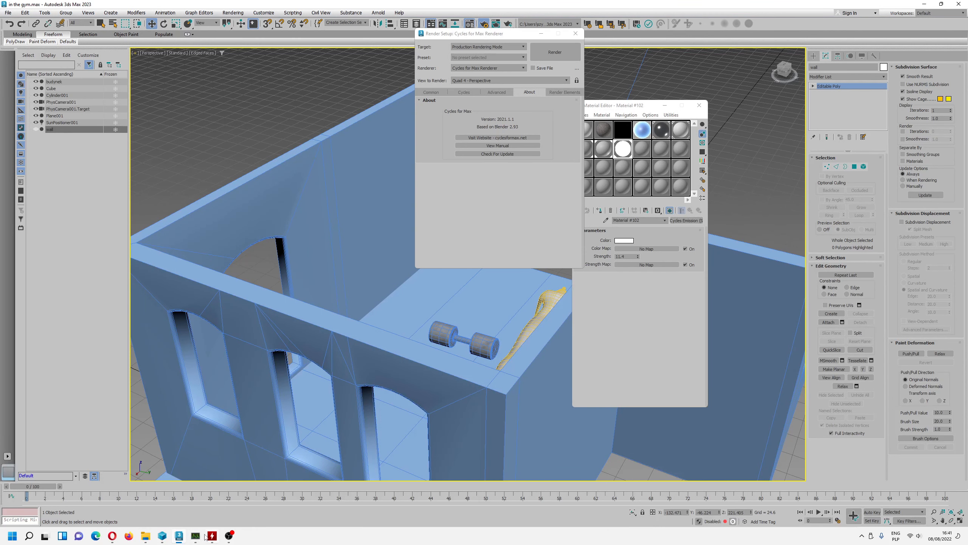
pyautogui.click(576, 34)
pyautogui.click(699, 105)
# Create a tall box post against the long wall beside the arched opening, about 175 long, 7.8 wide and 12 high
pyautogui.keyDown('alt'); pyautogui.moveTo(594, 276); pyautogui.dragTo(476, 312, button='middle'); pyautogui.keyUp('alt')
pyautogui.moveTo(608, 325); pyautogui.dragTo(510, 246, button='middle')
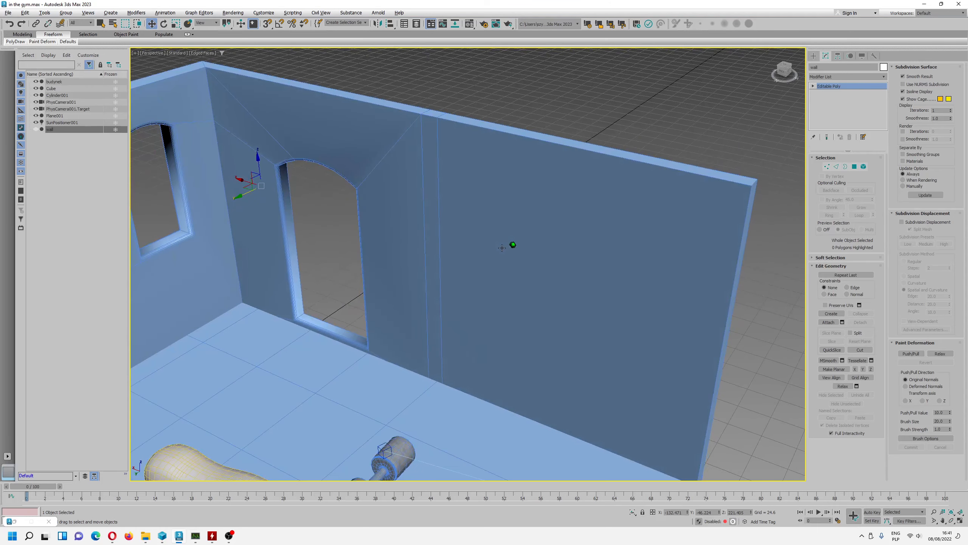
pyautogui.click(813, 55)
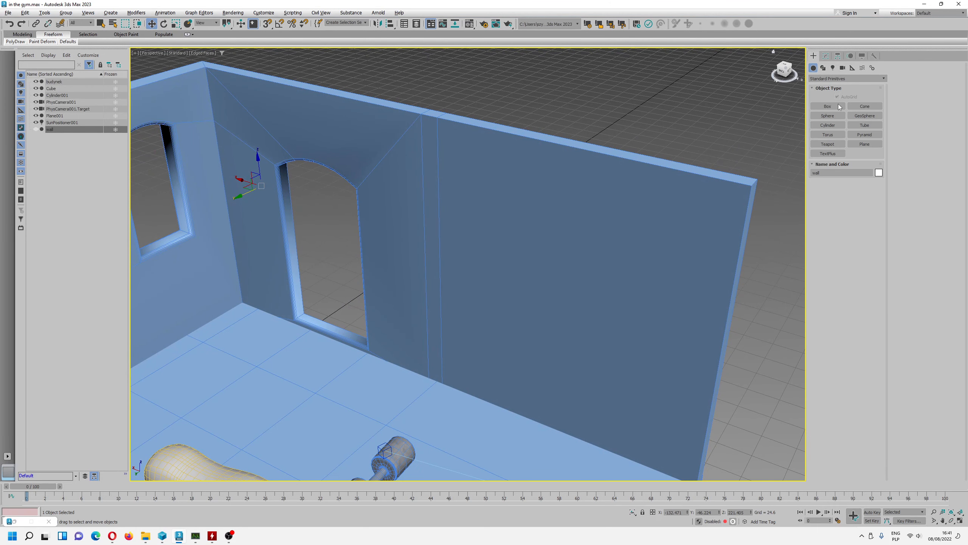
pyautogui.click(837, 107)
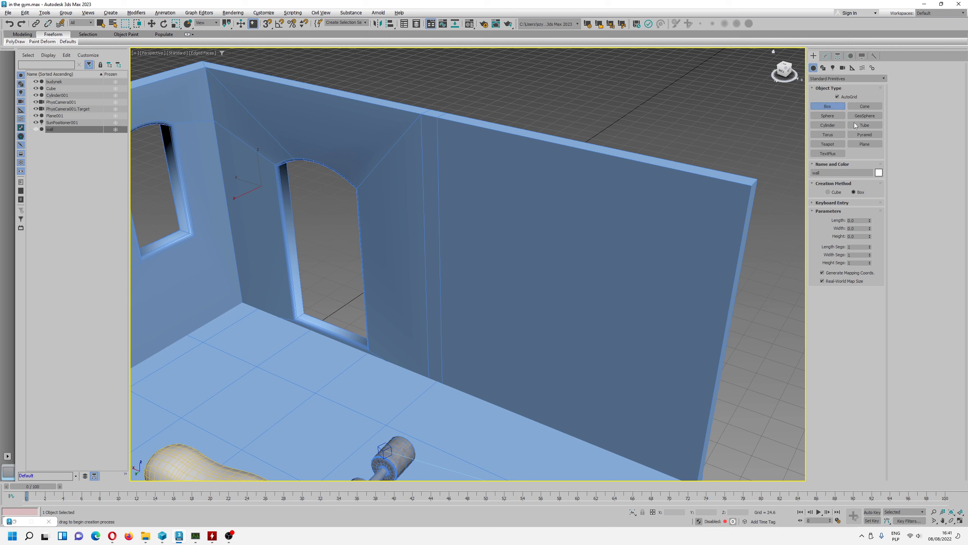
pyautogui.moveTo(467, 176); pyautogui.dragTo(459, 393)
pyautogui.click(459, 393)
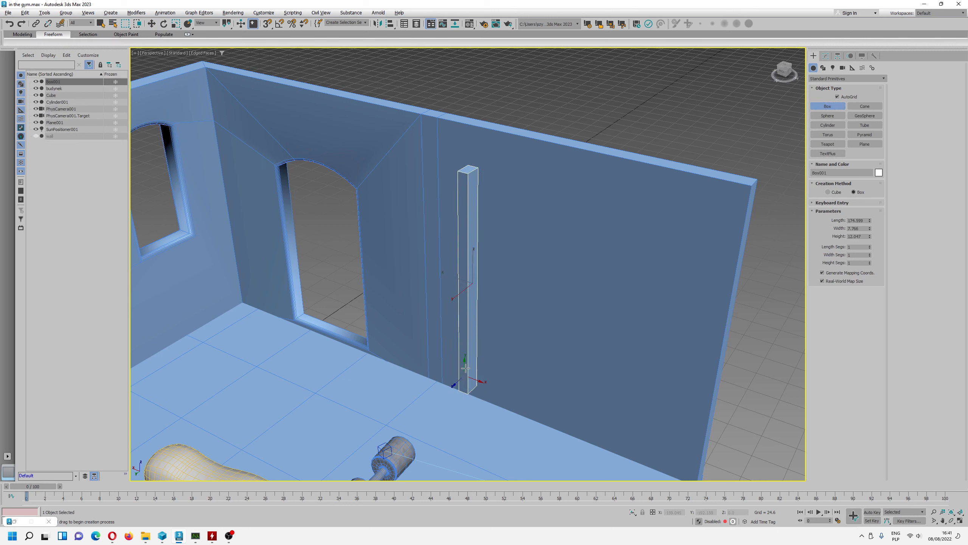
pyautogui.rightClick(466, 381)
# Convert the post to an editable poly and move it slightly out from the wall to about Y -165
pyautogui.rightClick(478, 186)
pyautogui.moveTo(514, 283)
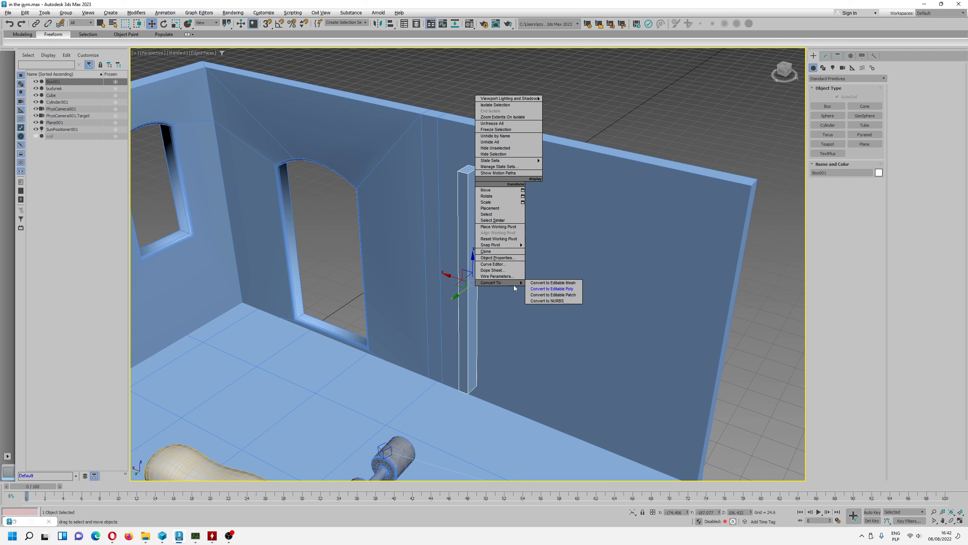
pyautogui.click(578, 289)
pyautogui.moveTo(466, 290); pyautogui.dragTo(458, 294)
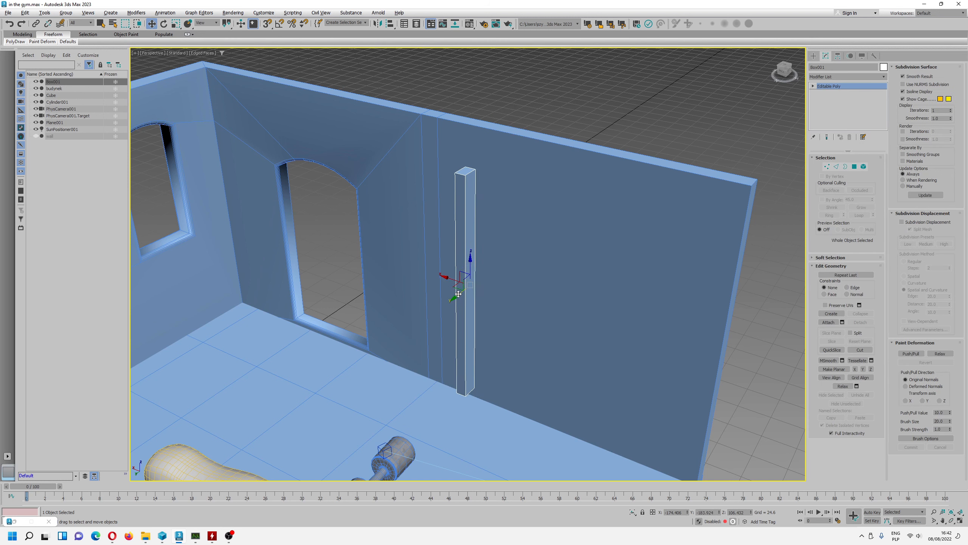
pyautogui.press('r')
pyautogui.moveTo(471, 252); pyautogui.dragTo(473, 253)
pyautogui.press('w')
# Reapply the editable poly conversion to the wall post
pyautogui.keyDown('alt'); pyautogui.moveTo(474, 254); pyautogui.dragTo(471, 271, button='middle'); pyautogui.keyUp('alt')
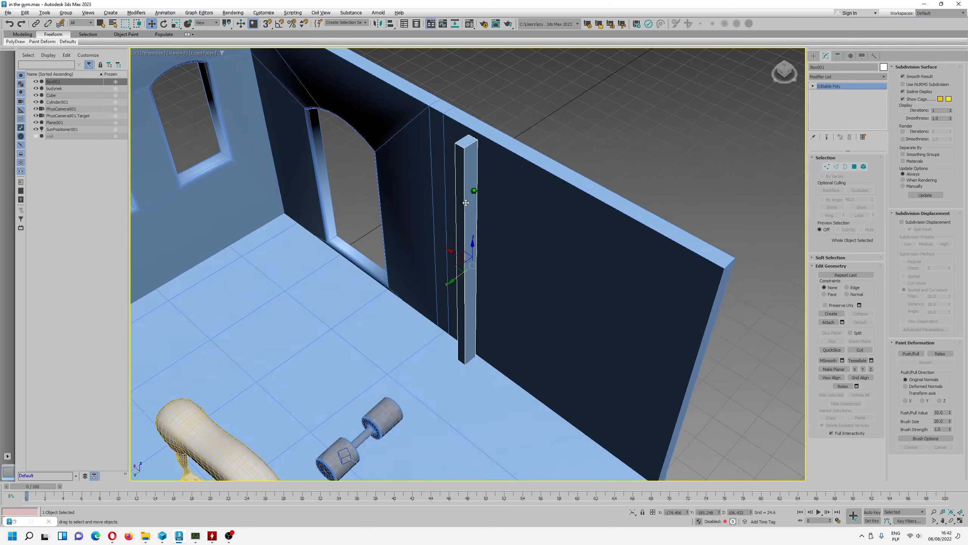
pyautogui.scroll(3, 470, 205)
pyautogui.click(814, 56)
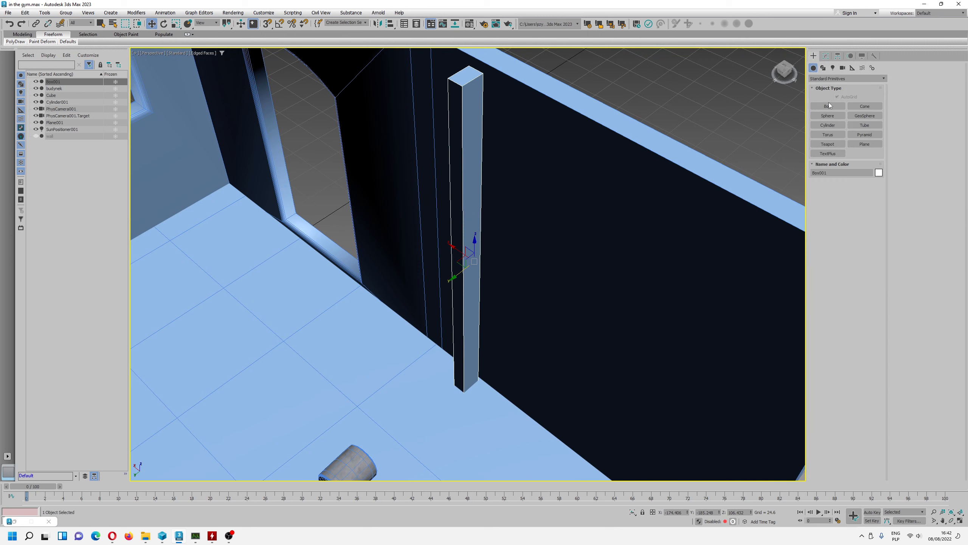
pyautogui.rightClick(470, 131)
pyautogui.moveTo(496, 230)
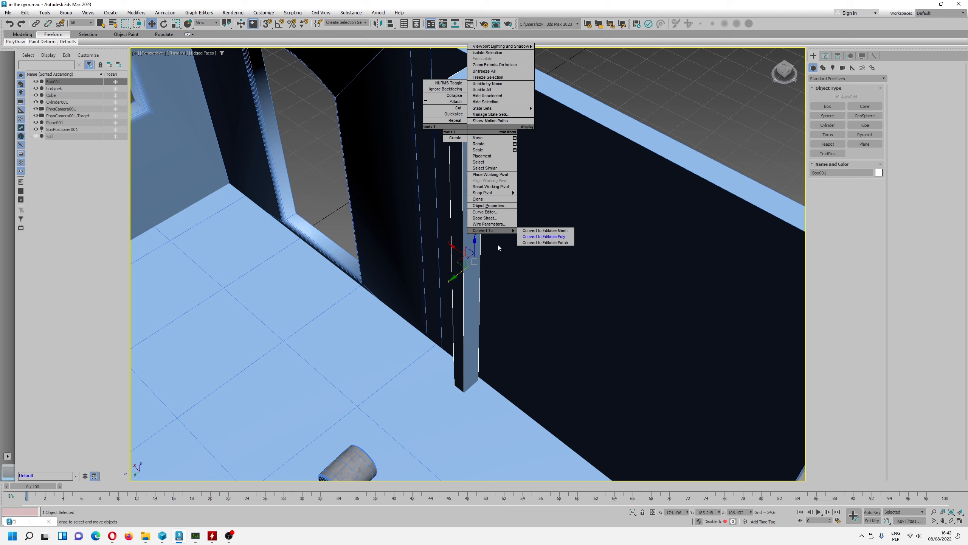
pyautogui.click(547, 236)
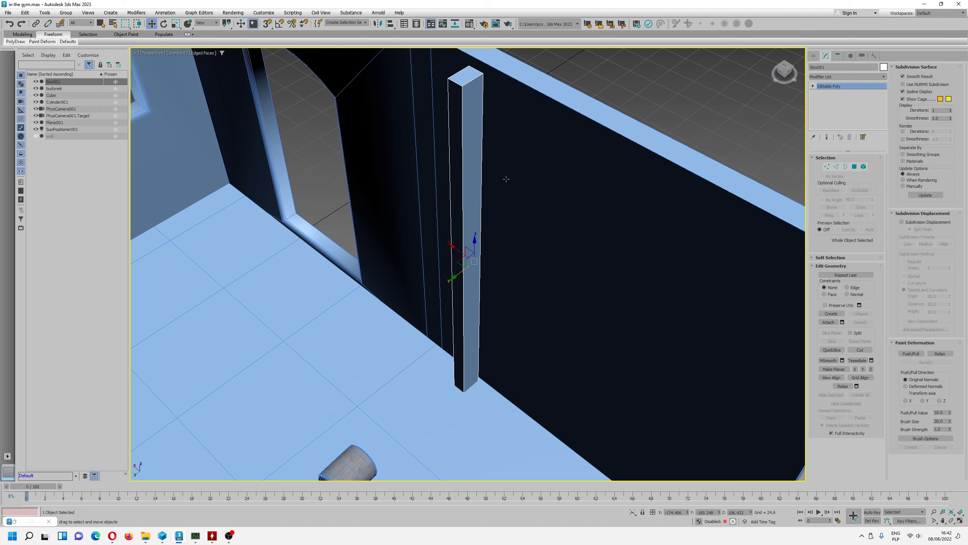
# Clone the post as a copy and move the duplicate along the wall to about X -243
pyautogui.rightClick(465, 170)
pyautogui.click(478, 244)
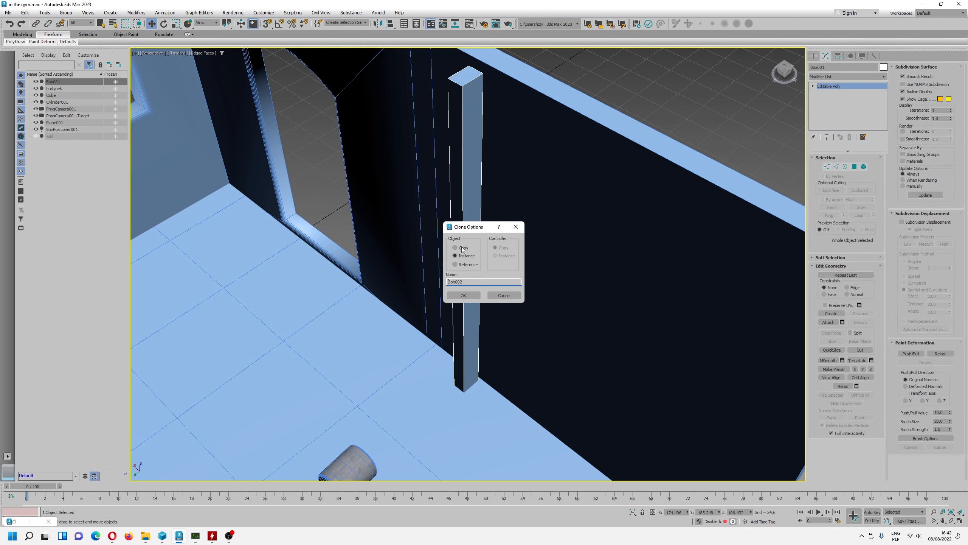
pyautogui.click(455, 248)
pyautogui.click(464, 296)
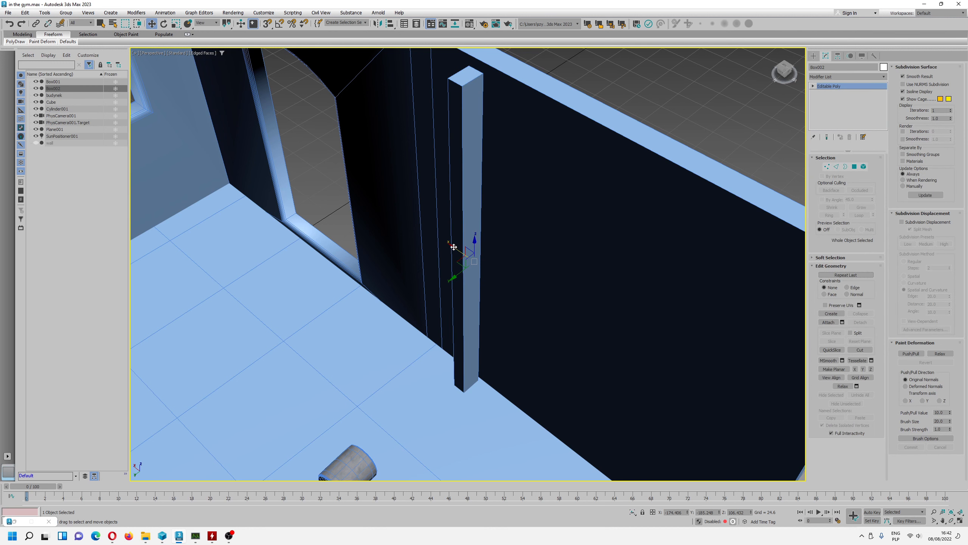
pyautogui.moveTo(454, 247); pyautogui.dragTo(587, 303)
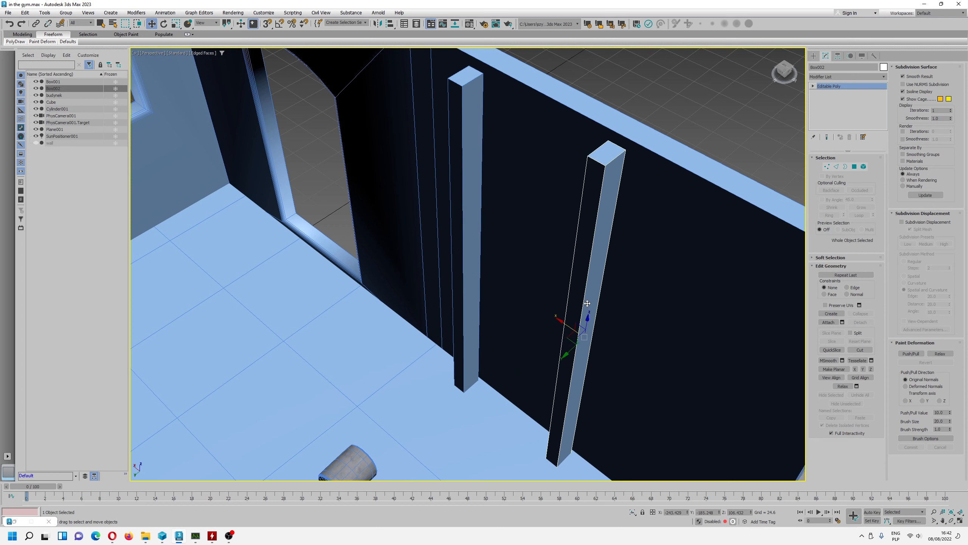
# Create a cylinder crossbar between the upper ends of the two posts, about 2.5 in radius and 63 long
pyautogui.scroll(-2, 587, 303)
pyautogui.click(814, 55)
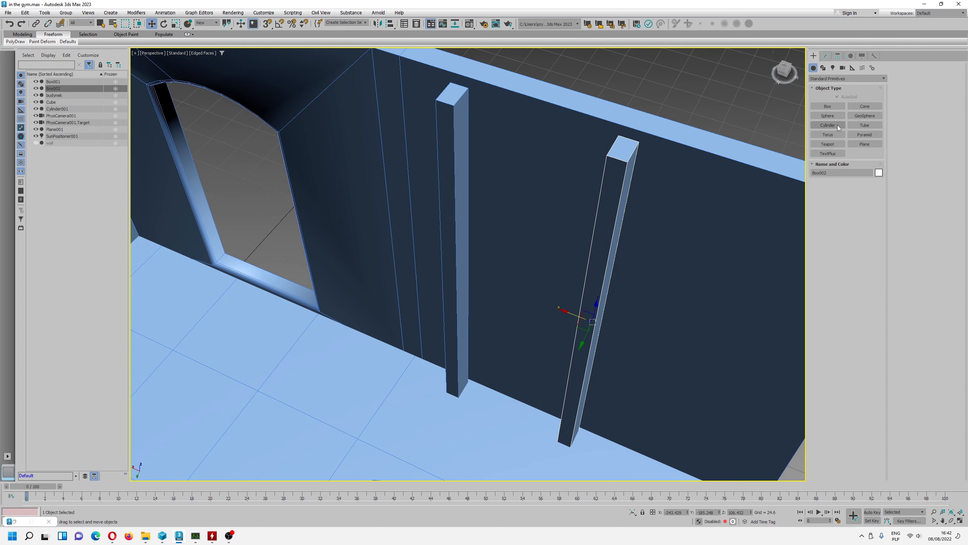
pyautogui.click(828, 125)
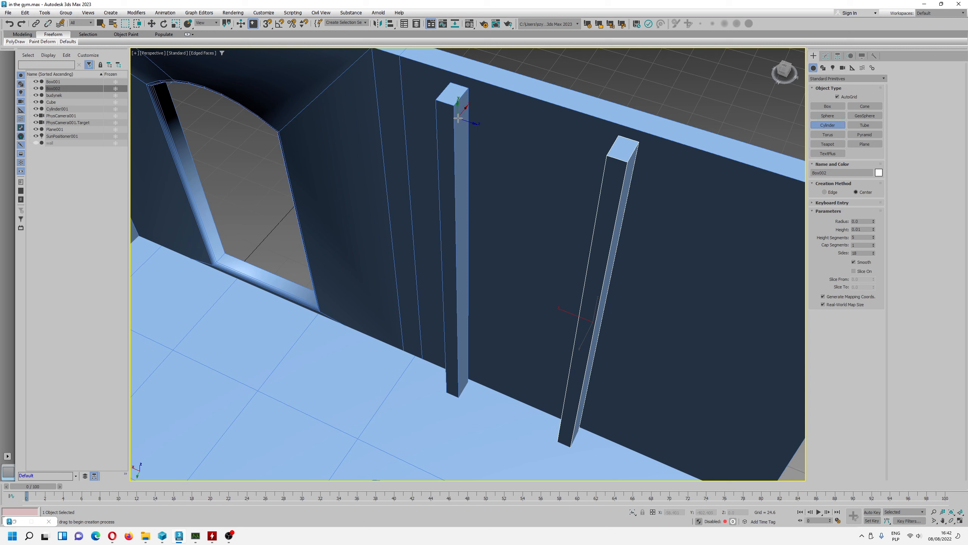
pyautogui.moveTo(459, 119); pyautogui.dragTo(462, 129)
pyautogui.rightClick(572, 167)
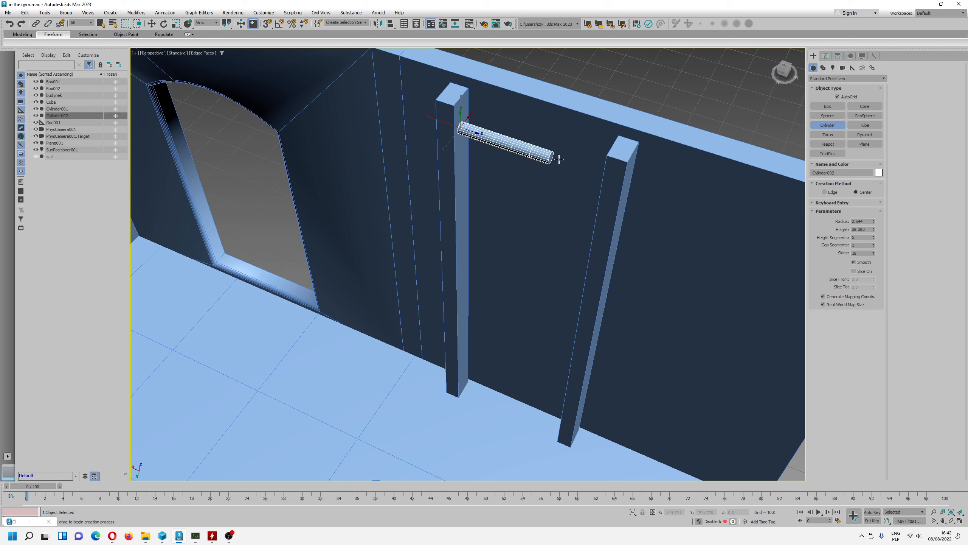
pyautogui.click(611, 181)
pyautogui.rightClick(613, 181)
# Reduce the crossbar cylinder between the two posts to 1 height segment and 8 sides
pyautogui.press('w')
pyautogui.click(437, 123)
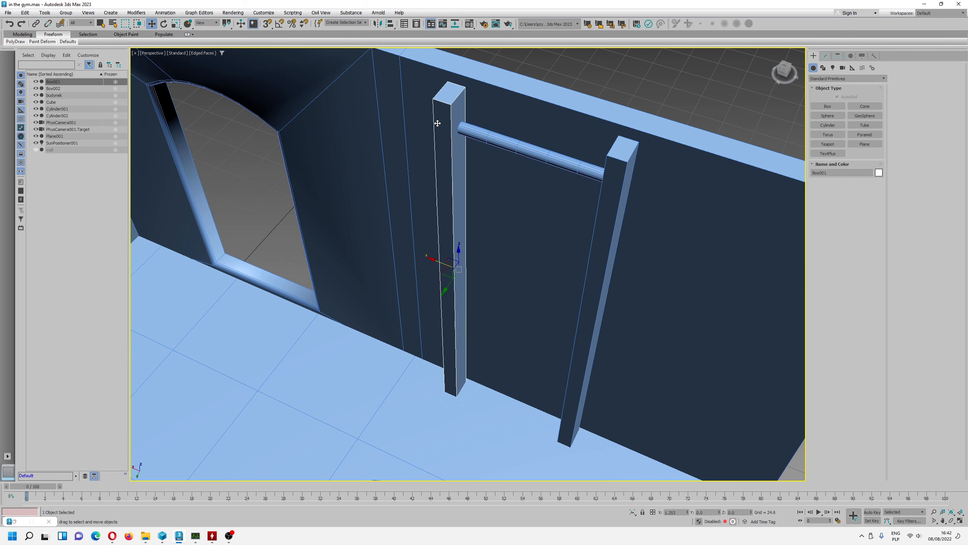
pyautogui.click(474, 135)
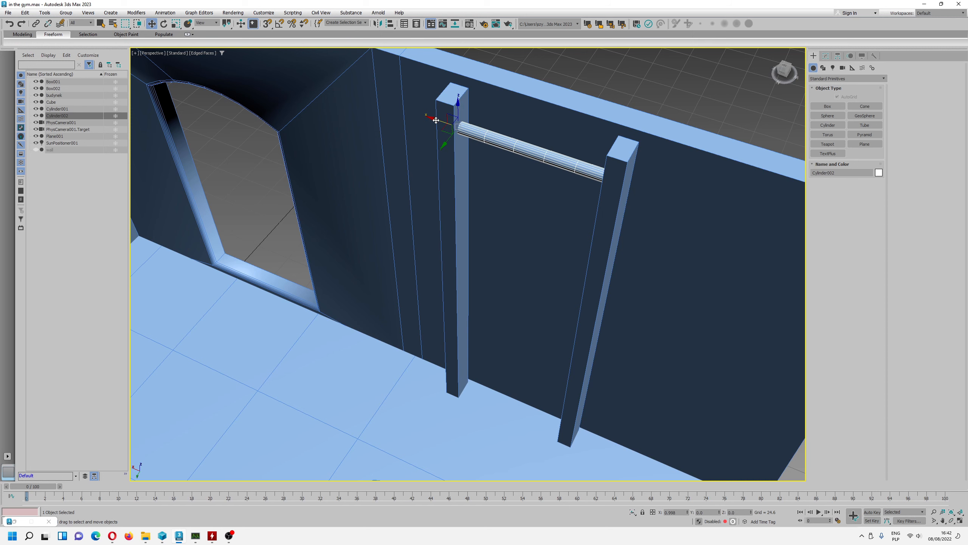
pyautogui.keyDown('alt'); pyautogui.moveTo(537, 182); pyautogui.dragTo(567, 182, button='middle'); pyautogui.keyUp('alt')
pyautogui.scroll(3, 595, 125)
pyautogui.moveTo(644, 92); pyautogui.dragTo(595, 164, button='middle')
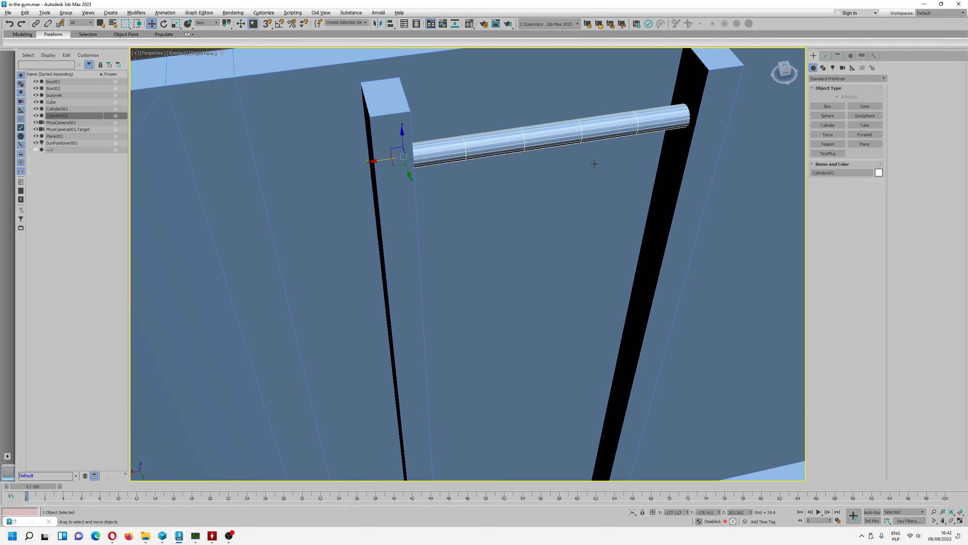
pyautogui.click(825, 56)
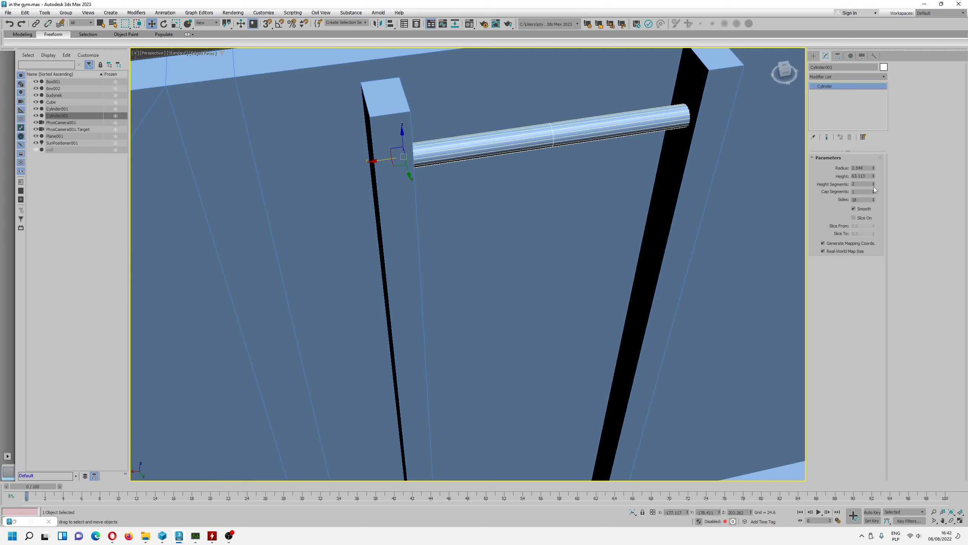
pyautogui.click(874, 201)
pyautogui.click(874, 201)
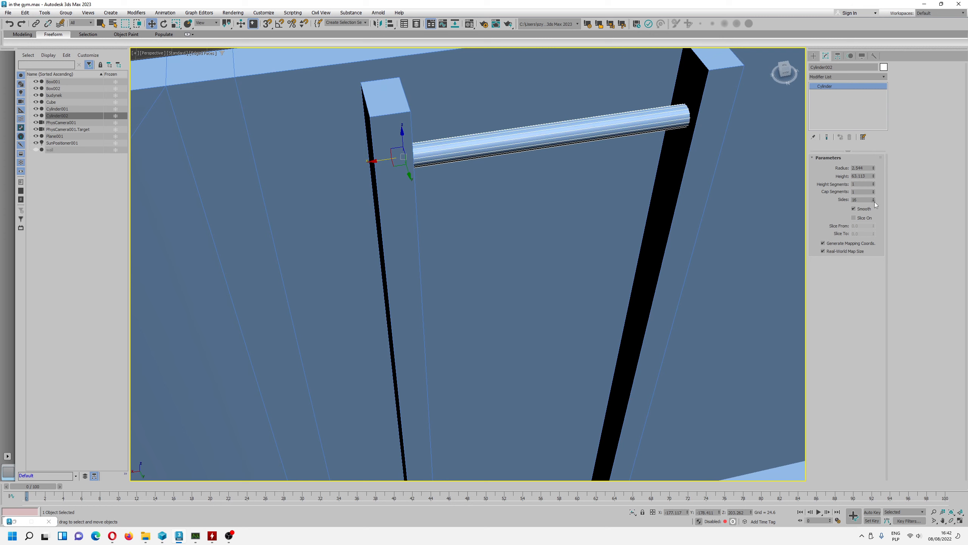
pyautogui.click(874, 201)
pyautogui.click(874, 200)
pyautogui.click(873, 201)
pyautogui.click(874, 201)
pyautogui.click(874, 201)
pyautogui.click(873, 202)
pyautogui.click(873, 201)
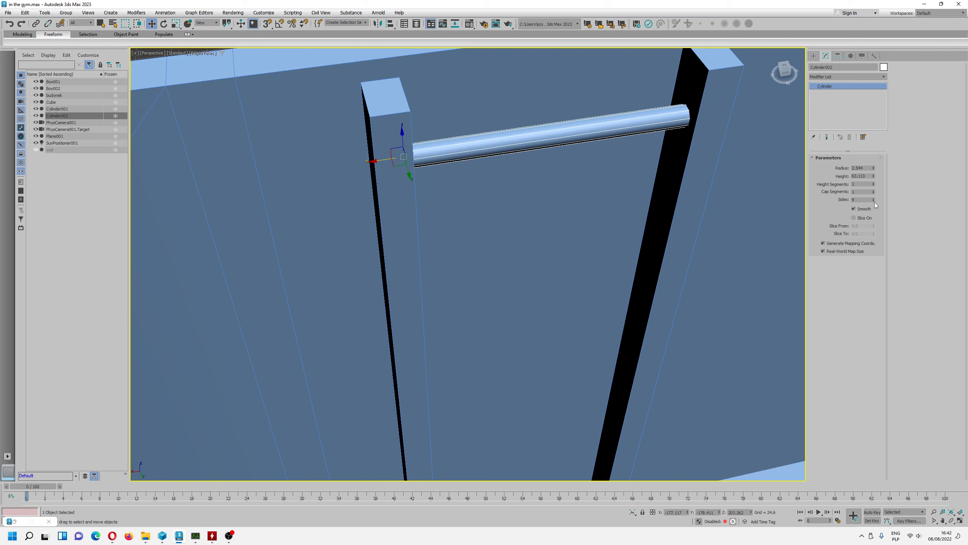
# Convert the crossbar to an editable poly and move it out from the wall, clear of the posts
pyautogui.rightClick(612, 120)
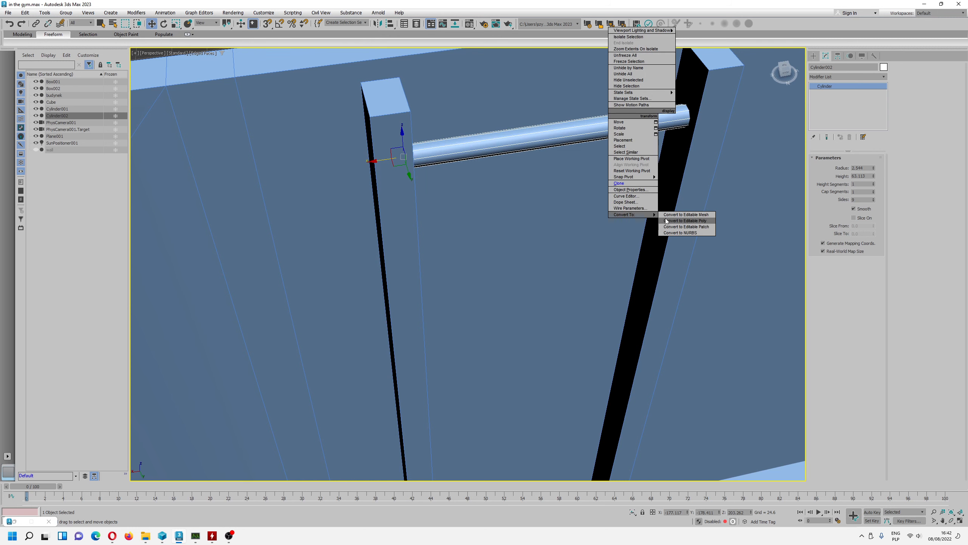
pyautogui.click(667, 219)
pyautogui.keyDown('alt'); pyautogui.moveTo(682, 197); pyautogui.dragTo(690, 198, button='middle'); pyautogui.keyUp('alt')
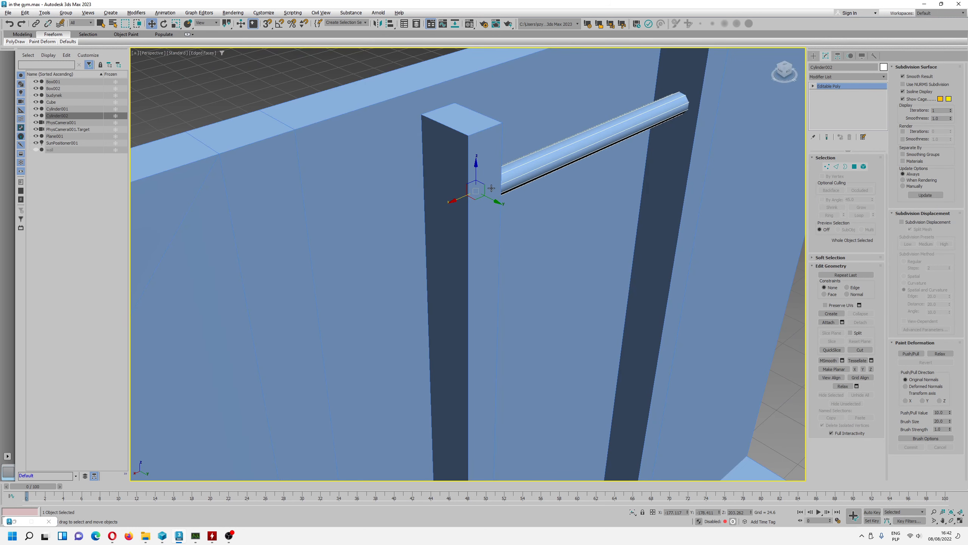
pyautogui.moveTo(492, 198); pyautogui.dragTo(557, 232)
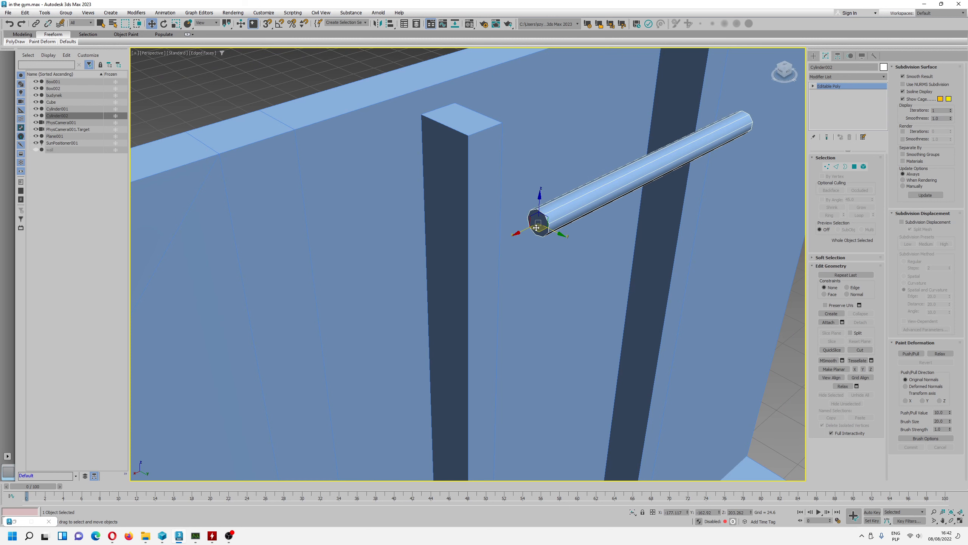
# Delete the cap polygons at both ends of the crossbar
pyautogui.click(854, 167)
pyautogui.click(534, 225)
pyautogui.press('Delete')
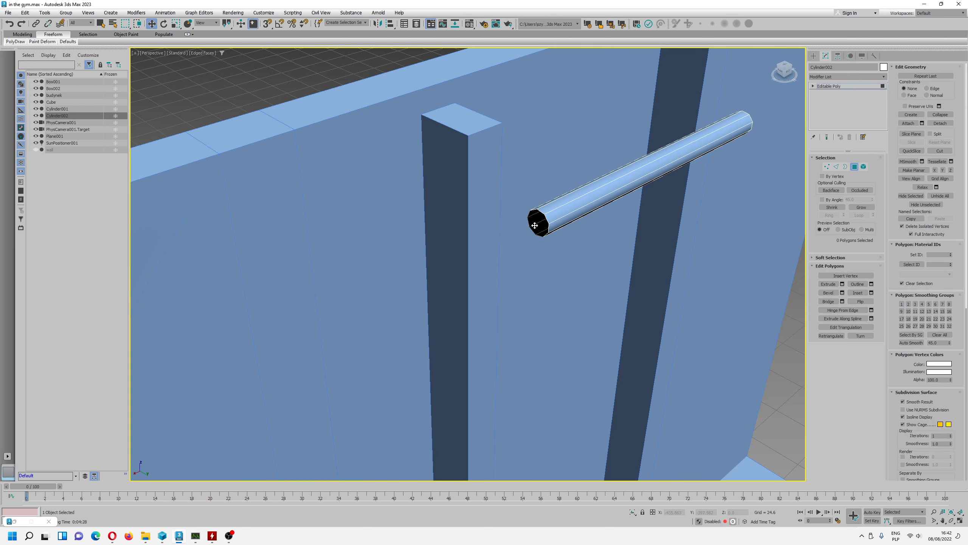
pyautogui.keyDown('alt'); pyautogui.moveTo(611, 189); pyautogui.dragTo(579, 244, button='middle'); pyautogui.keyUp('alt')
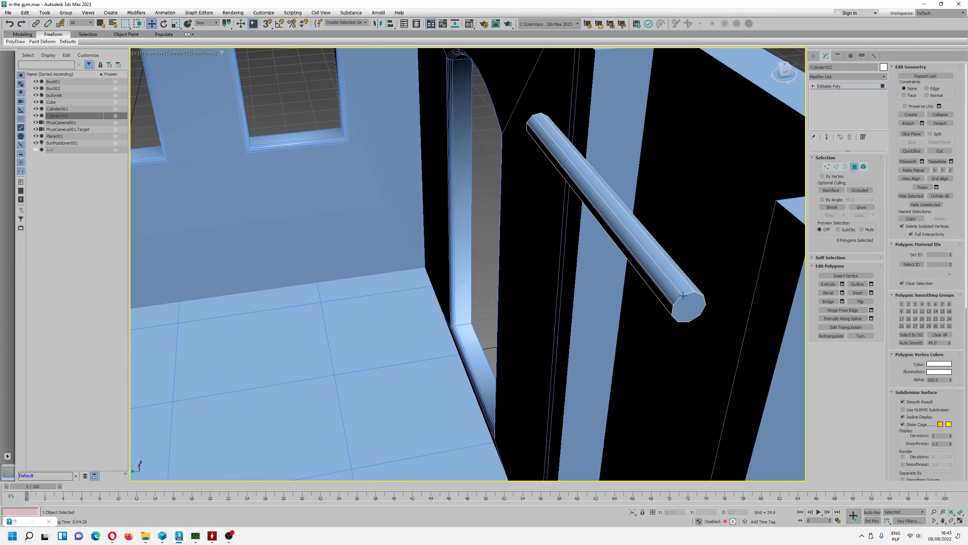
pyautogui.click(693, 313)
pyautogui.press('Delete')
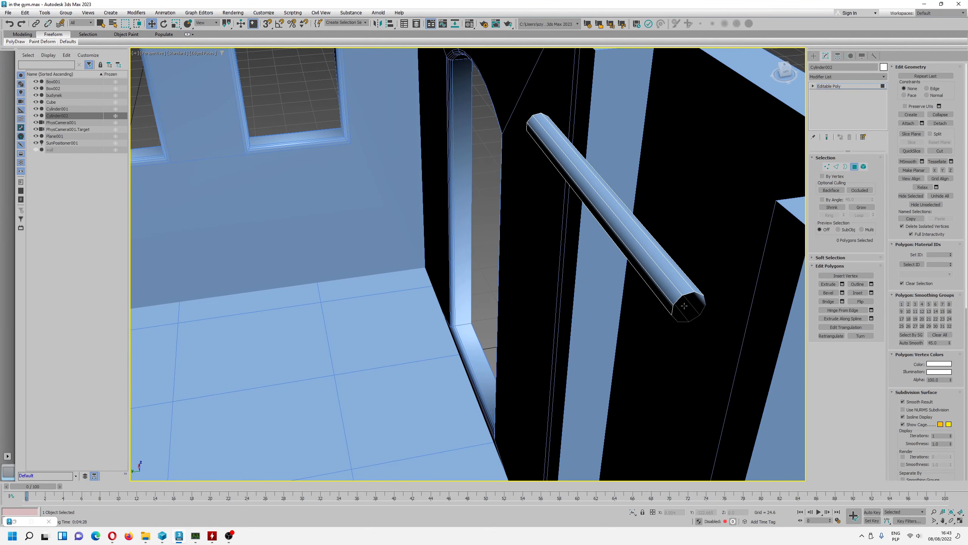
# Move the open-ended crossbar back toward the posts to about Y -166 and save the scene
pyautogui.keyDown('alt'); pyautogui.moveTo(609, 291); pyautogui.dragTo(725, 263, button='middle'); pyautogui.keyUp('alt')
pyautogui.moveTo(725, 263); pyautogui.dragTo(525, 290, button='middle')
pyautogui.scroll(1, 525, 290)
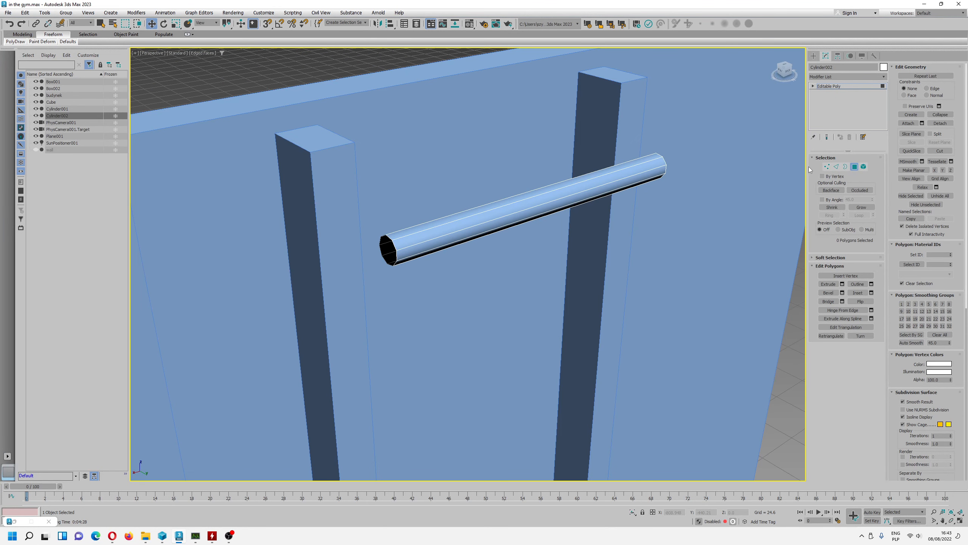
pyautogui.click(858, 168)
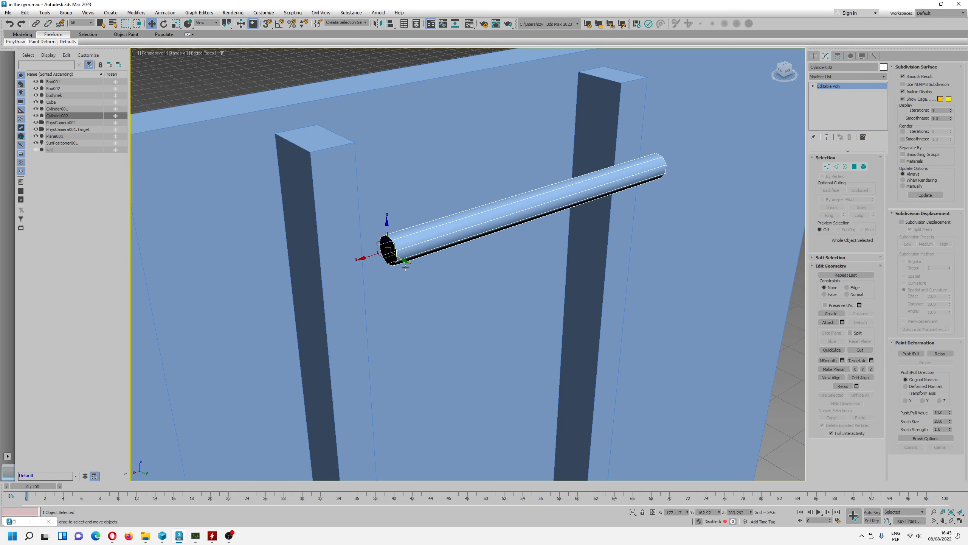
pyautogui.moveTo(403, 261)
pyautogui.mouseDown()
pyautogui.moveTo(361, 242)
pyautogui.moveTo(386, 251)
pyautogui.mouseUp()
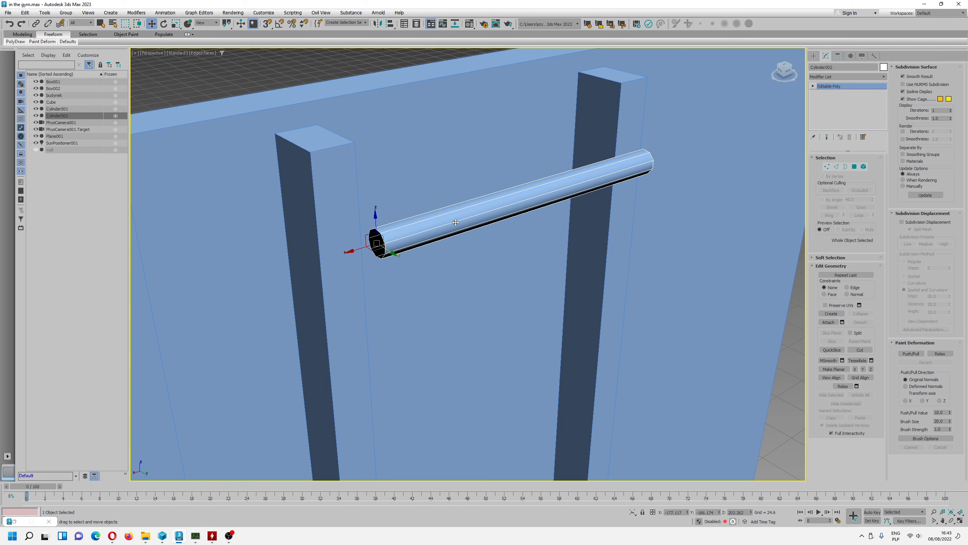
pyautogui.keyDown('alt'); pyautogui.moveTo(500, 212); pyautogui.dragTo(508, 209, button='middle'); pyautogui.keyUp('alt')
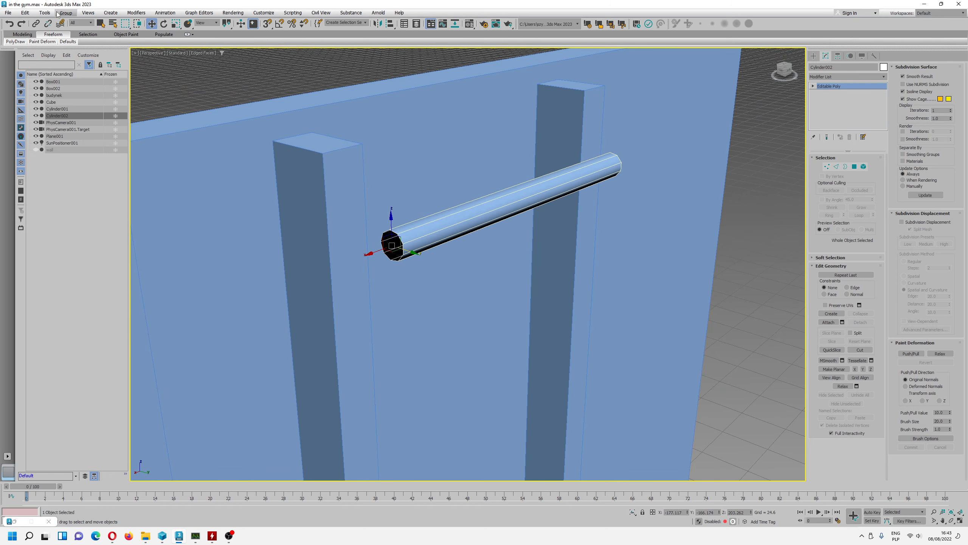
pyautogui.click(8, 13)
pyautogui.click(23, 87)
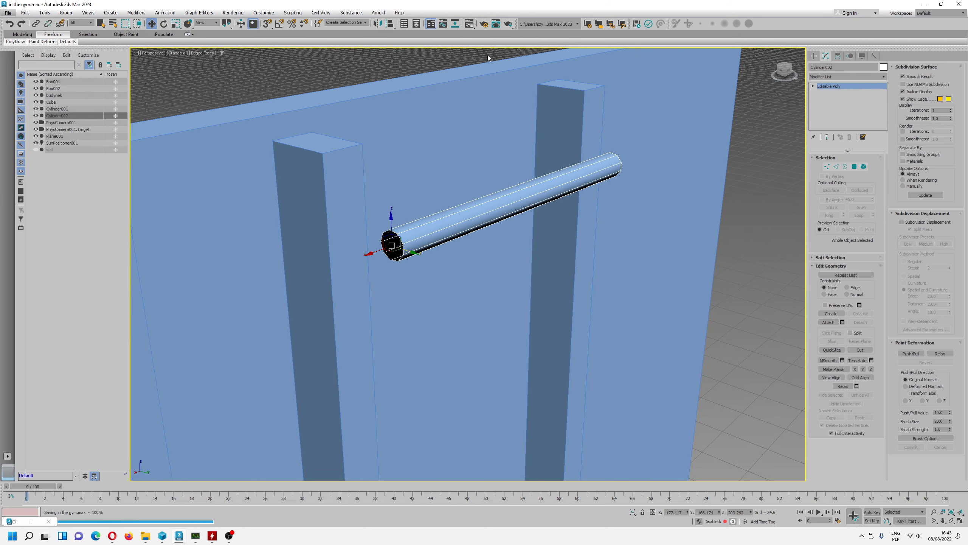
# Create a Cycles Principled BSDF material named drabina in an unused material slot and assign it to the crossbar
pyautogui.click(469, 24)
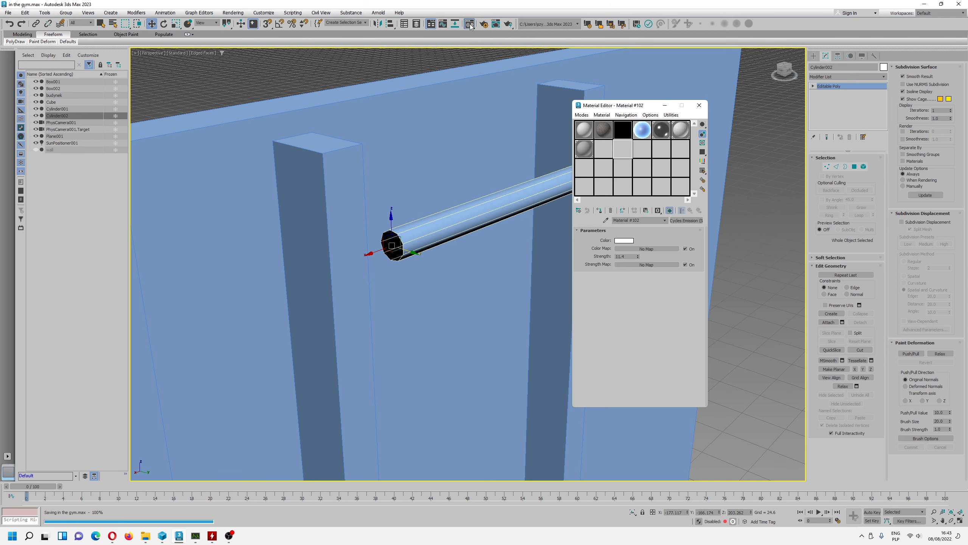
pyautogui.click(642, 149)
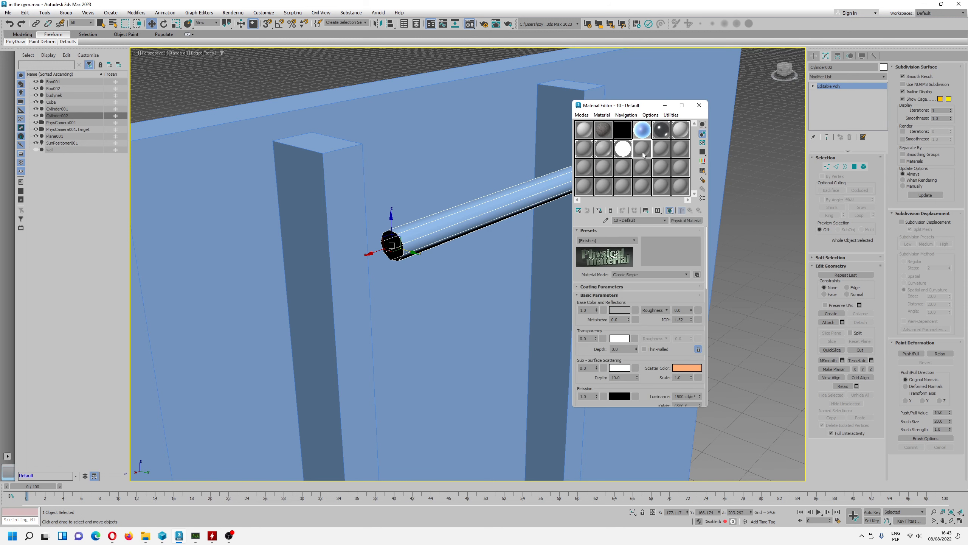
pyautogui.click(601, 115)
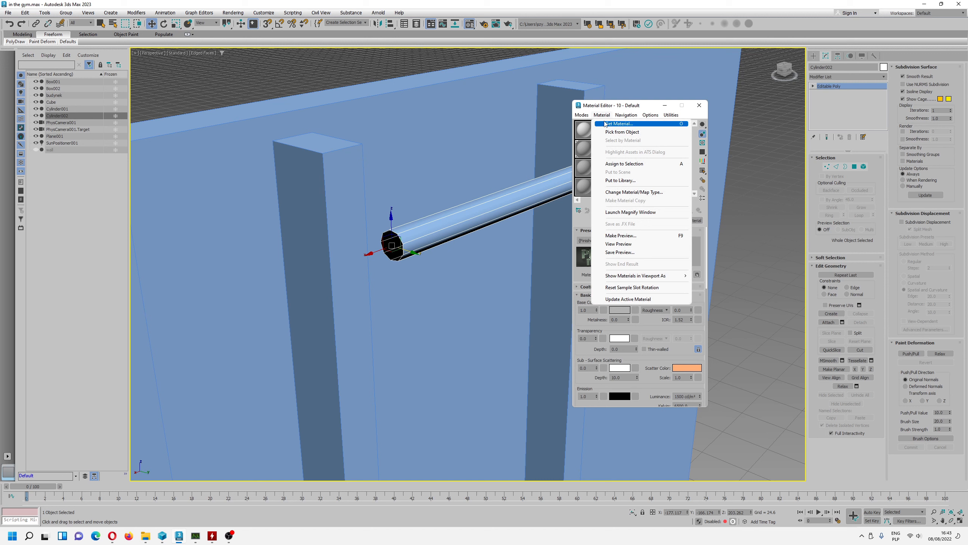
pyautogui.click(605, 123)
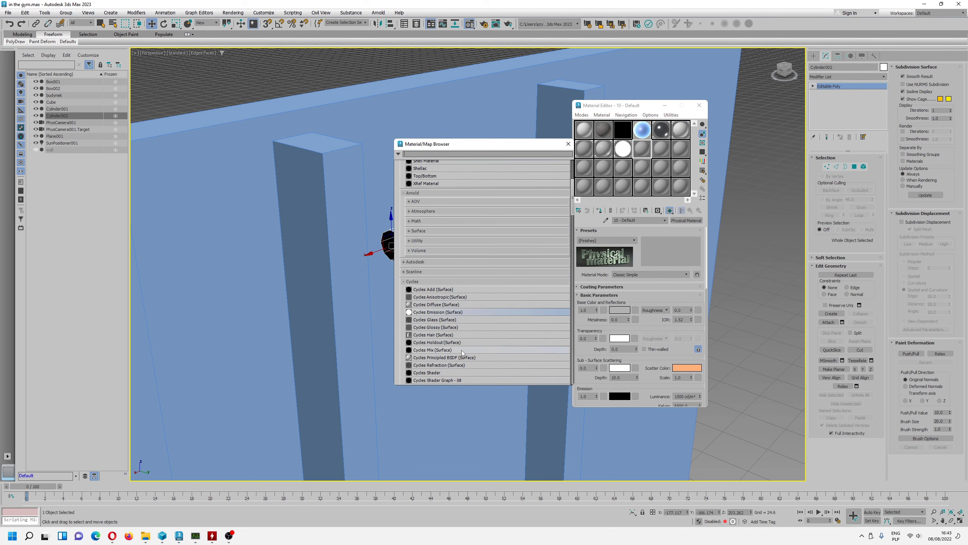
pyautogui.scroll(-1, 462, 350)
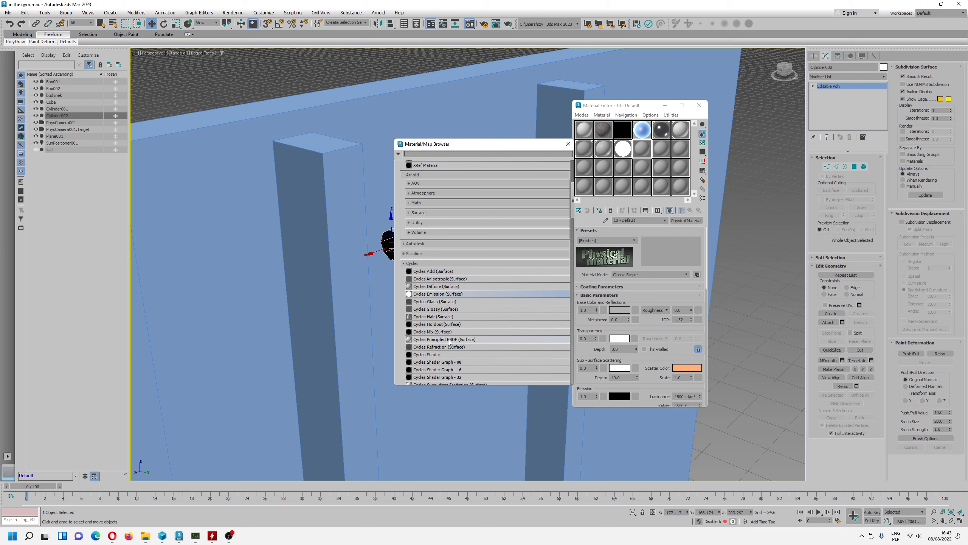
pyautogui.doubleClick(450, 339)
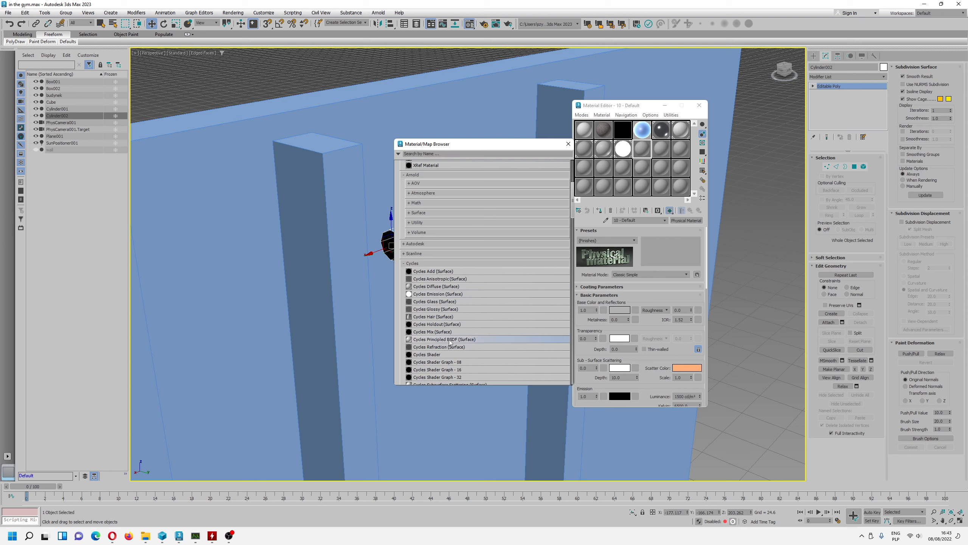
pyautogui.click(568, 143)
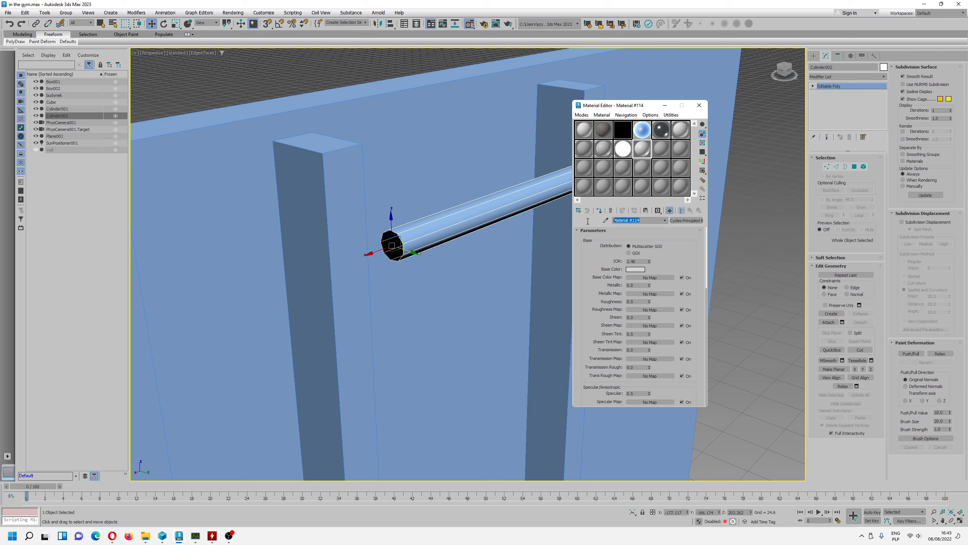
pyautogui.write('drabina')
pyautogui.click(600, 211)
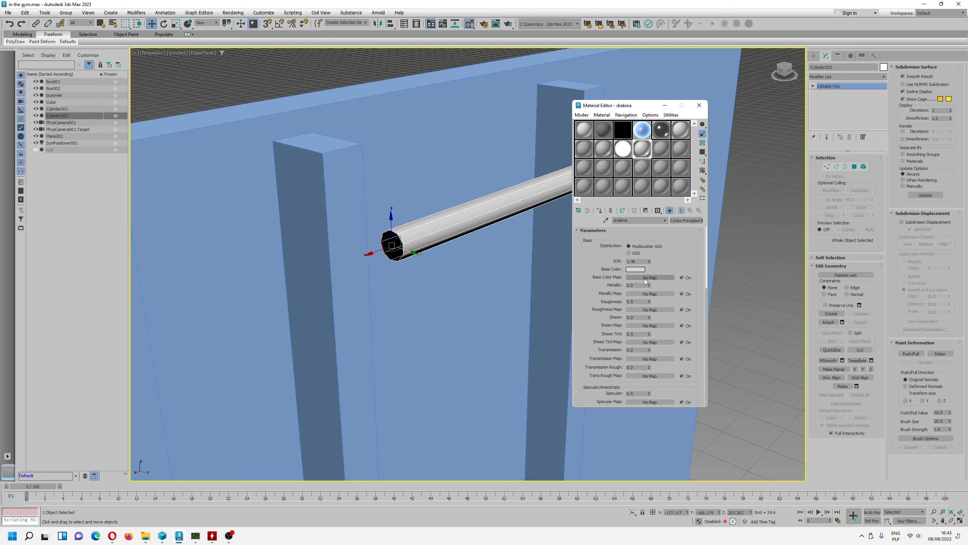
# Load rusted-steel_albedo.png from the rusted-steel-bl folder as the material's base color bitmap and apply it to the crossbar
pyautogui.click(644, 278)
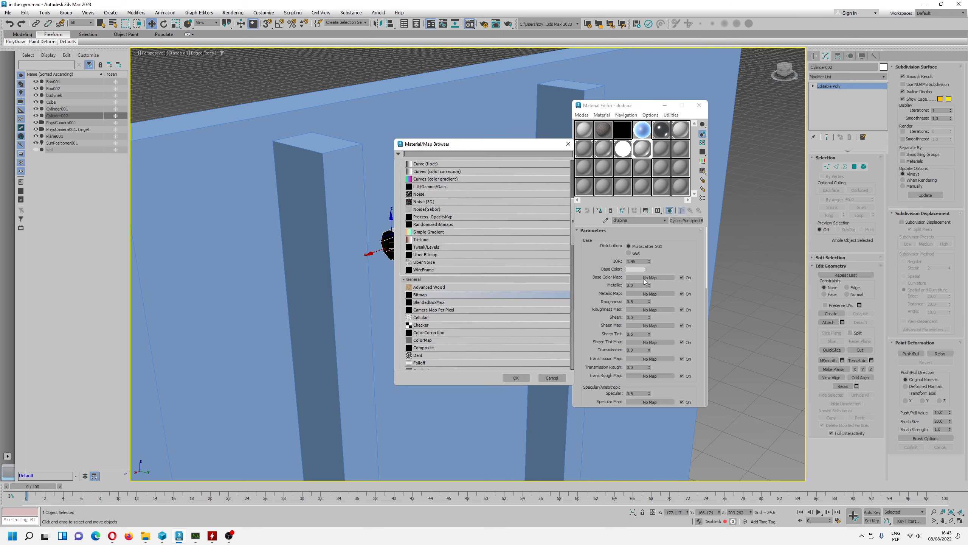
pyautogui.doubleClick(428, 294)
pyautogui.click(135, 65)
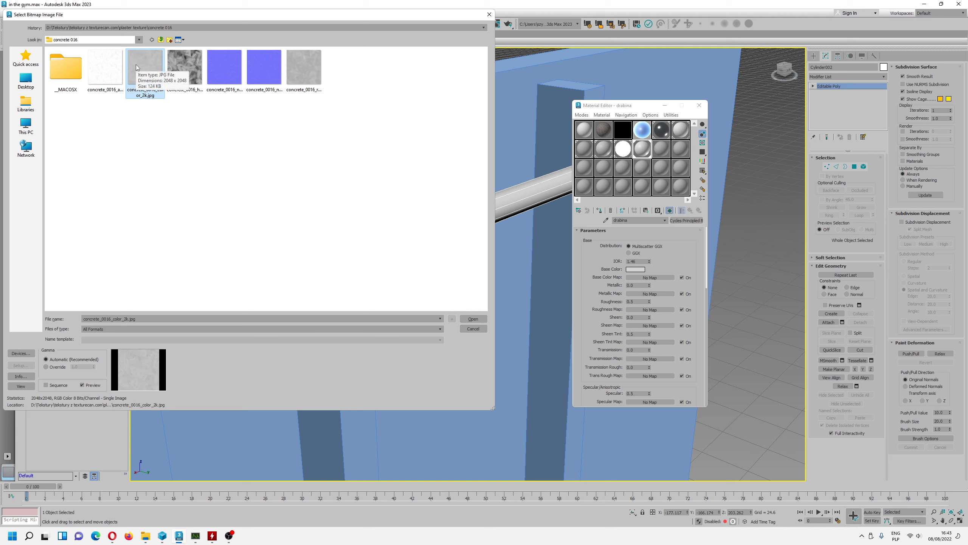
pyautogui.click(161, 39)
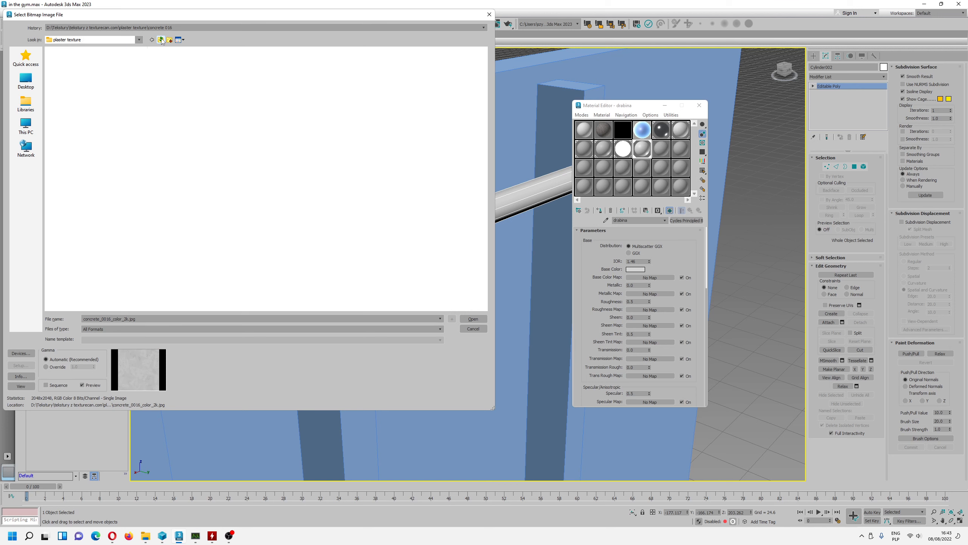
pyautogui.click(161, 40)
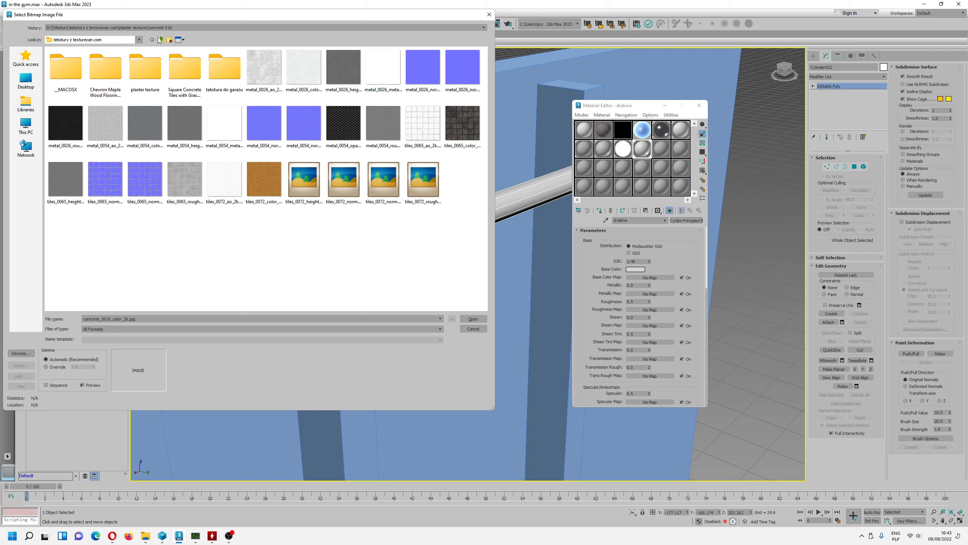
pyautogui.click(161, 40)
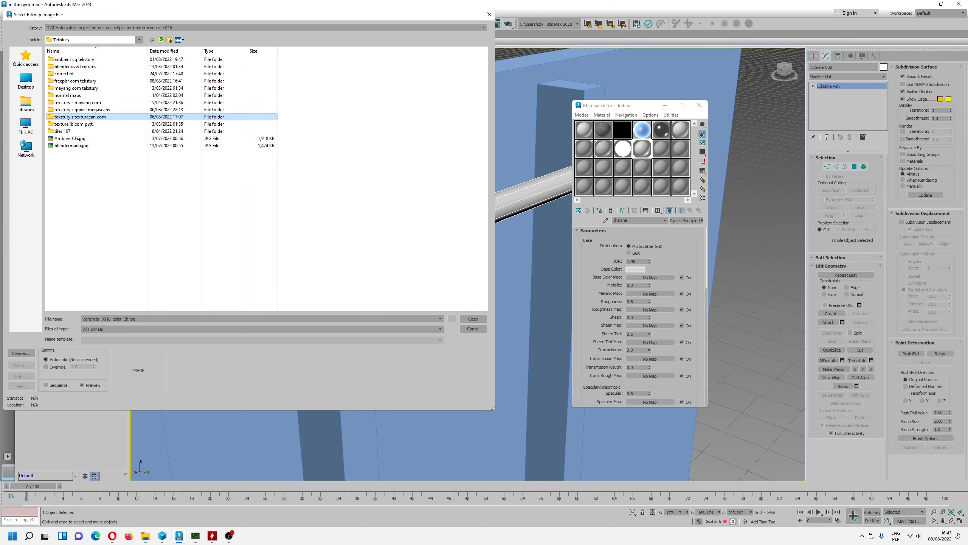
pyautogui.doubleClick(81, 88)
pyautogui.doubleClick(76, 60)
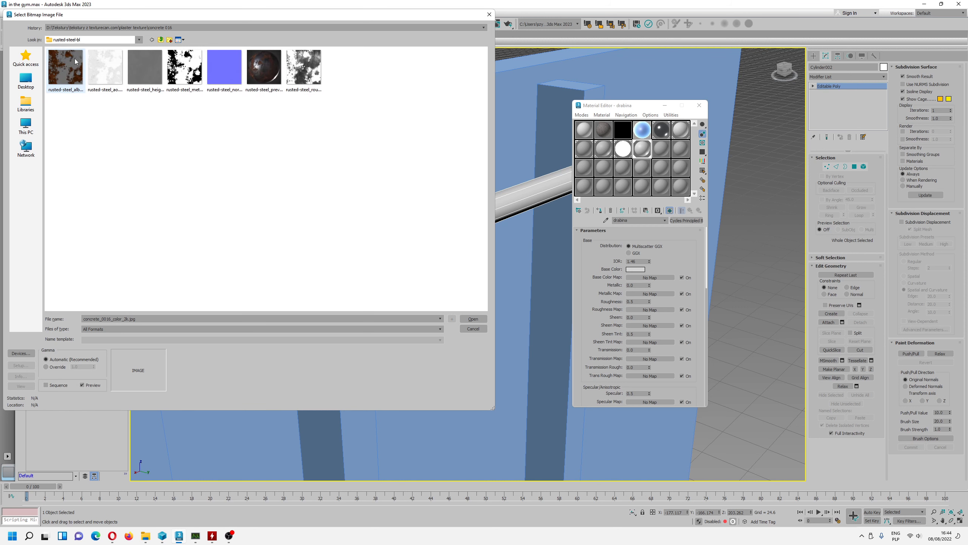
pyautogui.click(72, 64)
pyautogui.click(471, 319)
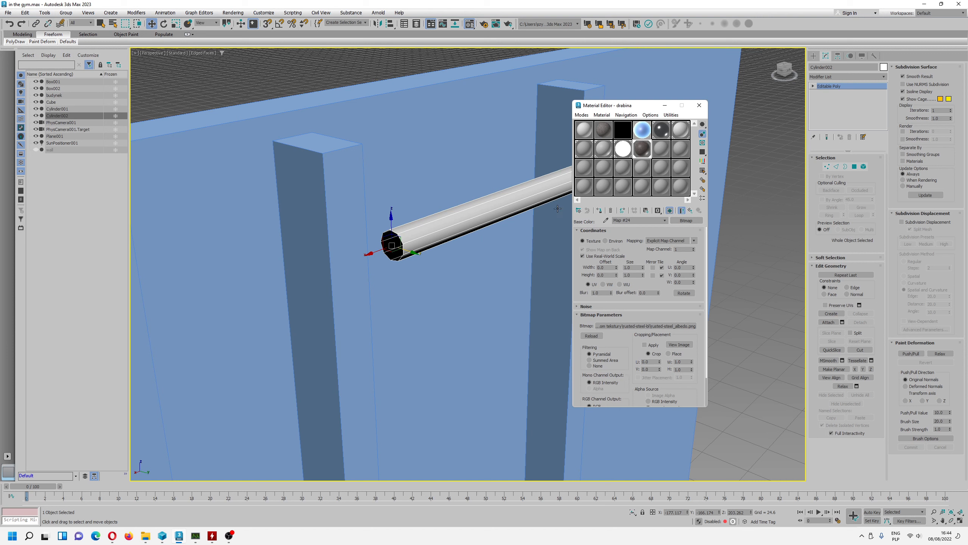
pyautogui.click(599, 210)
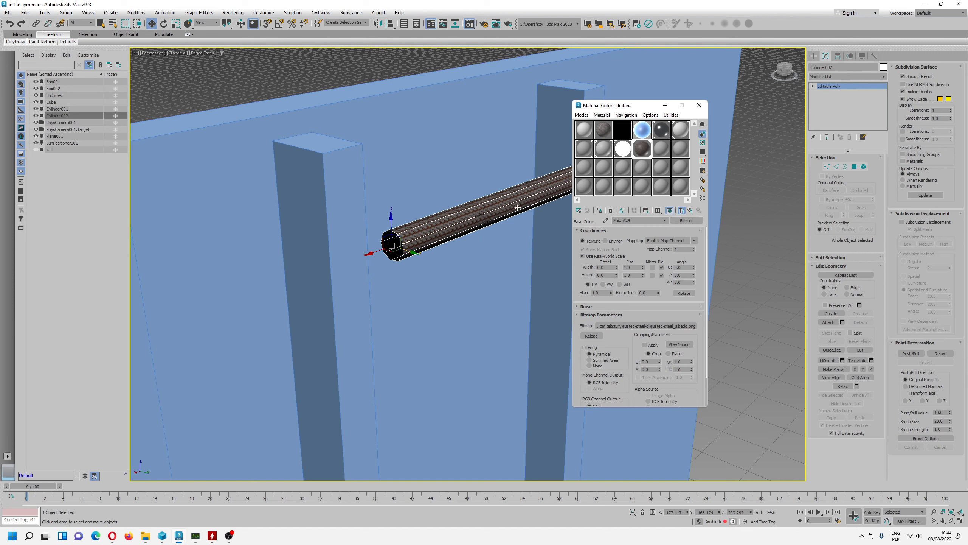
# Add an Unwrap UVW modifier to the crossbar and open its UV editor
pyautogui.scroll(3, 483, 209)
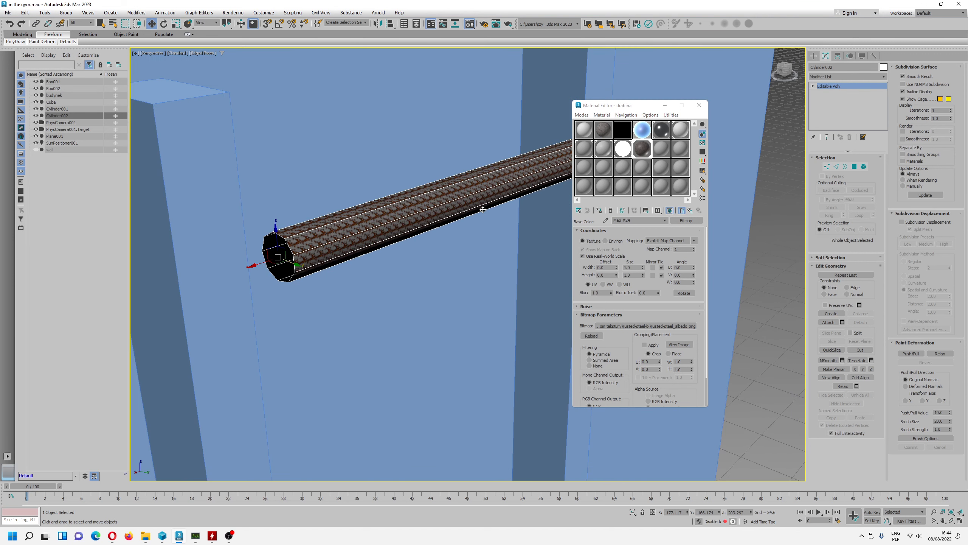
pyautogui.click(136, 12)
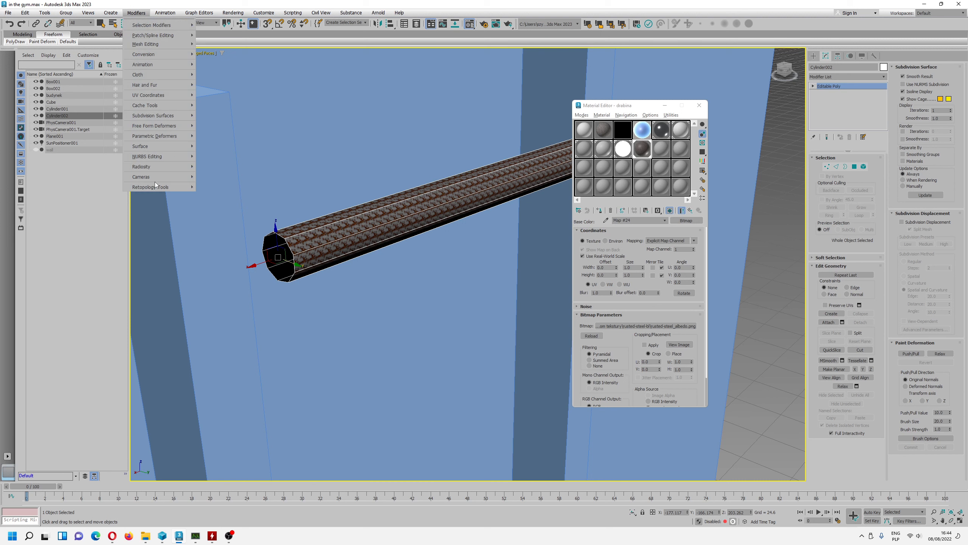
pyautogui.moveTo(171, 96)
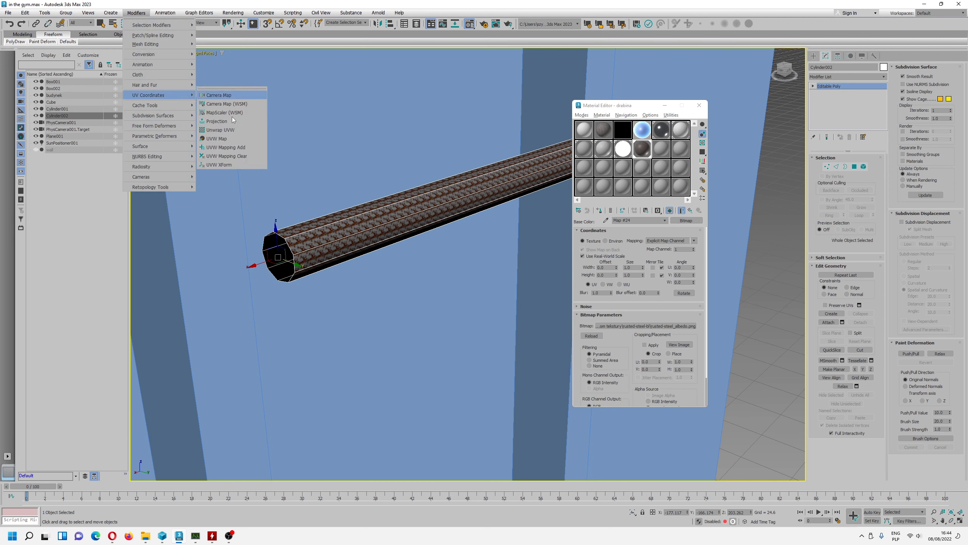
pyautogui.click(229, 129)
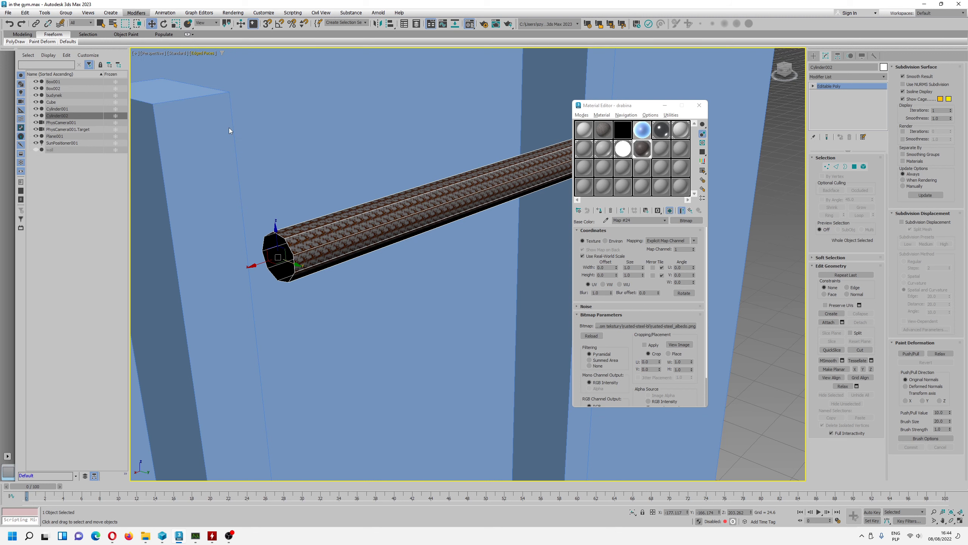
pyautogui.click(846, 316)
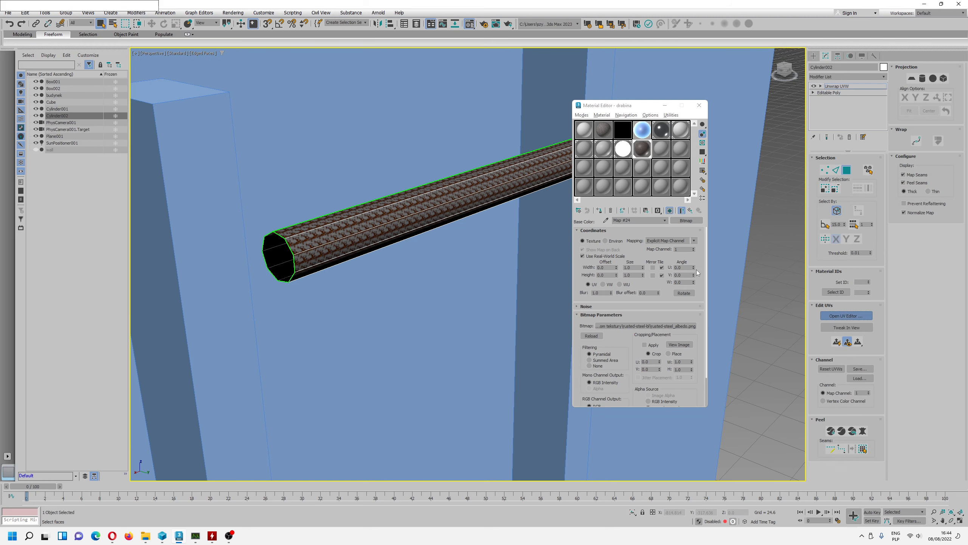
# Select all of the crossbar's UV faces, apply Quick Peel to them and move the UV editor clear of the bar
pyautogui.scroll(-14, 400, 244)
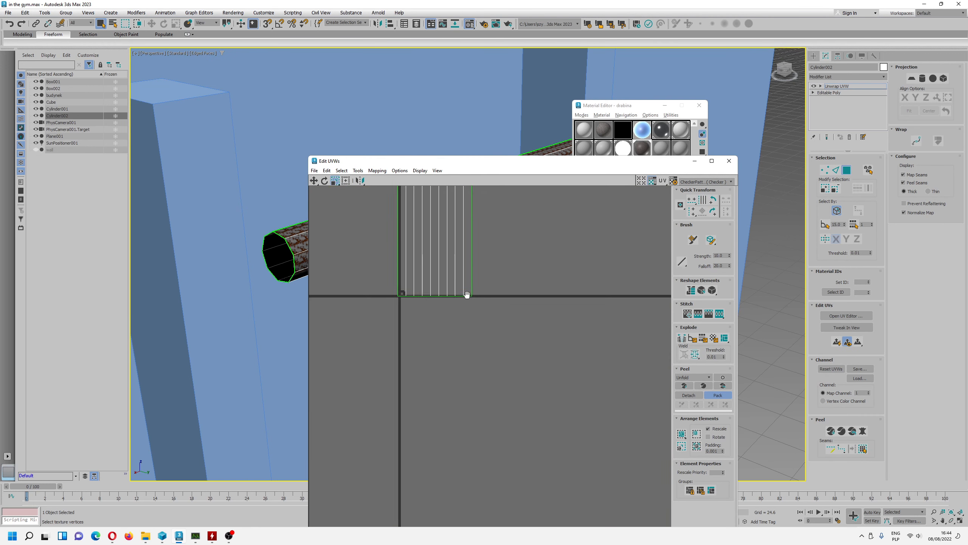
pyautogui.moveTo(467, 296); pyautogui.dragTo(447, 335, button='middle')
pyautogui.scroll(-4, 448, 335)
pyautogui.moveTo(395, 269); pyautogui.dragTo(506, 410)
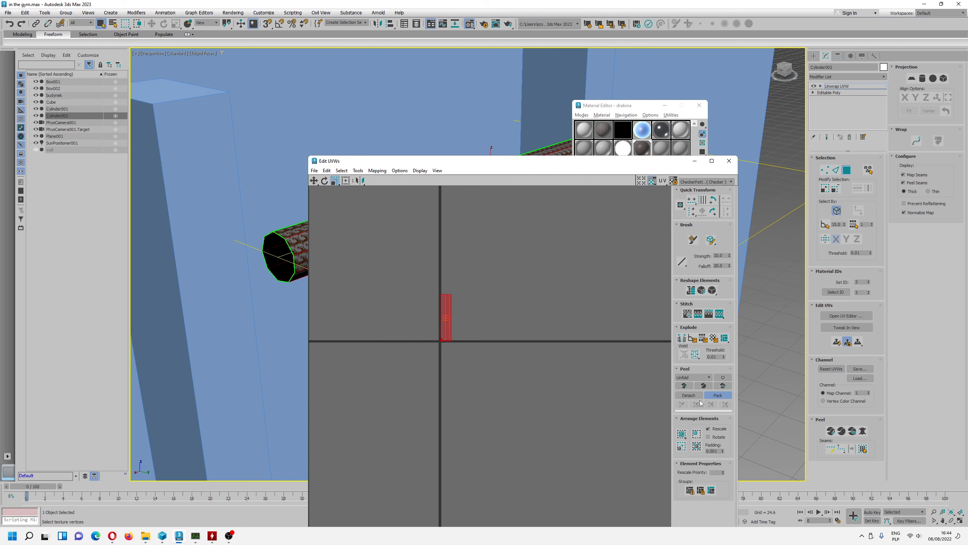
pyautogui.click(685, 386)
pyautogui.moveTo(597, 356); pyautogui.dragTo(565, 309)
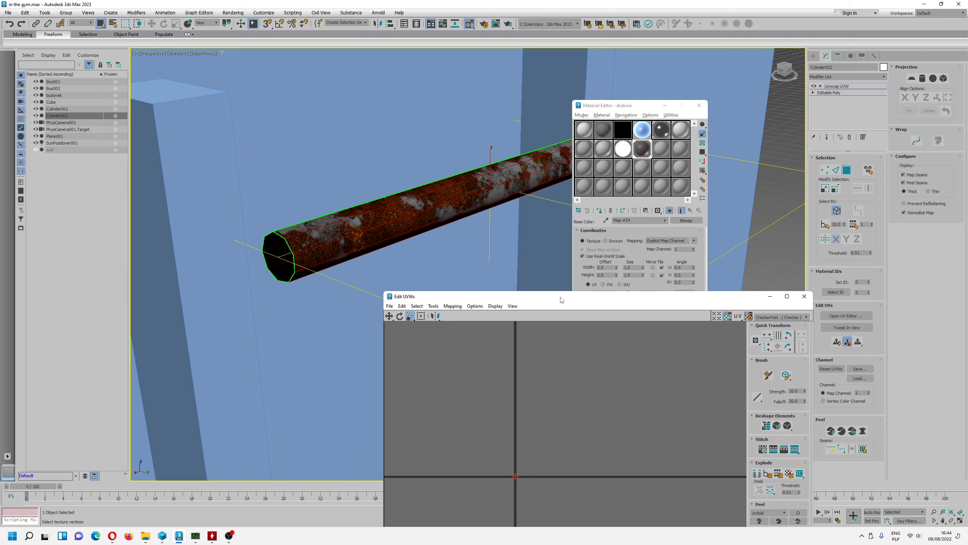
# Convert the unwrapped crossbar to an Editable Poly
pyautogui.scroll(6, 448, 162)
pyautogui.scroll(-6, 448, 162)
pyautogui.scroll(5, 454, 166)
pyautogui.scroll(-2, 569, 420)
pyautogui.scroll(2, 543, 452)
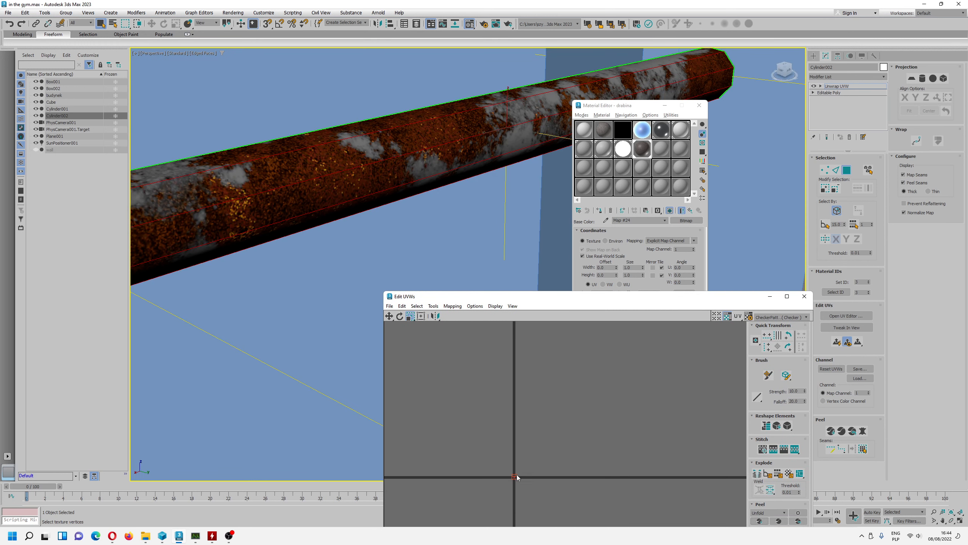
pyautogui.rightClick(466, 142)
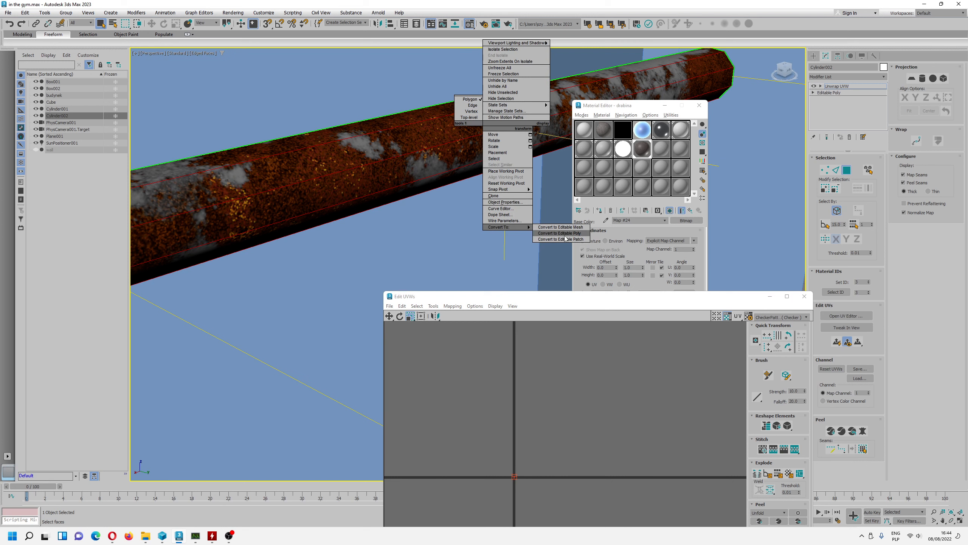
pyautogui.click(561, 231)
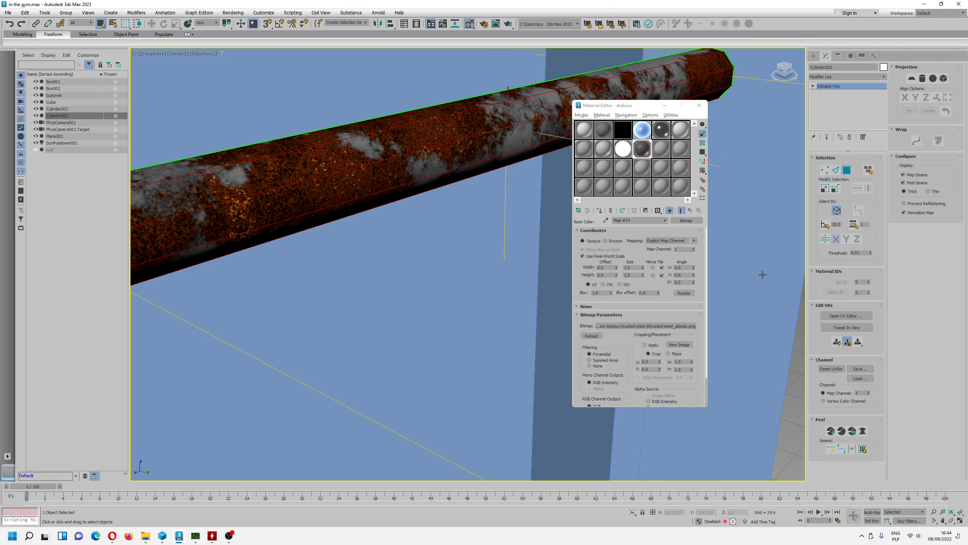
# Load rusted-steel_metallic.png from the rusted-steel-bl folder as the drabina material's metallic bitmap
pyautogui.click(643, 154)
pyautogui.click(666, 221)
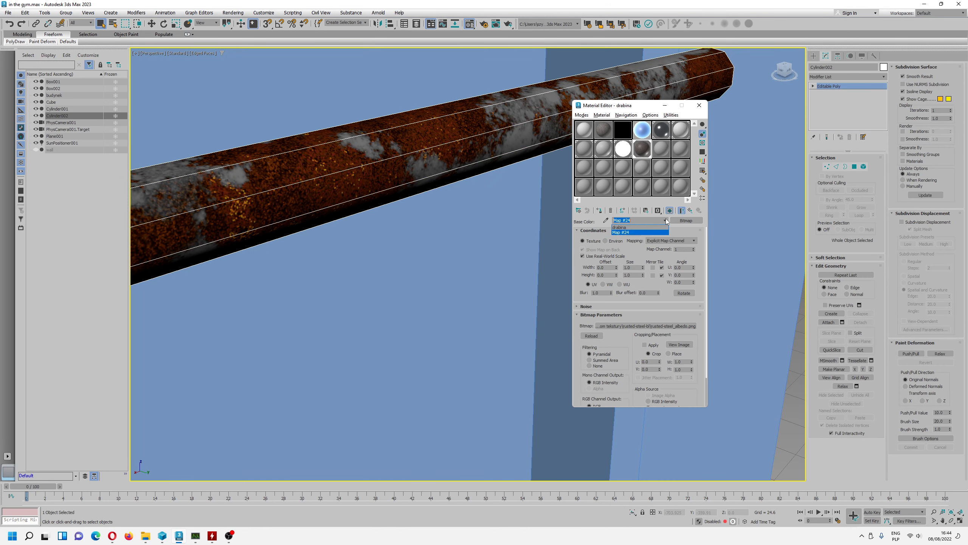
pyautogui.click(646, 227)
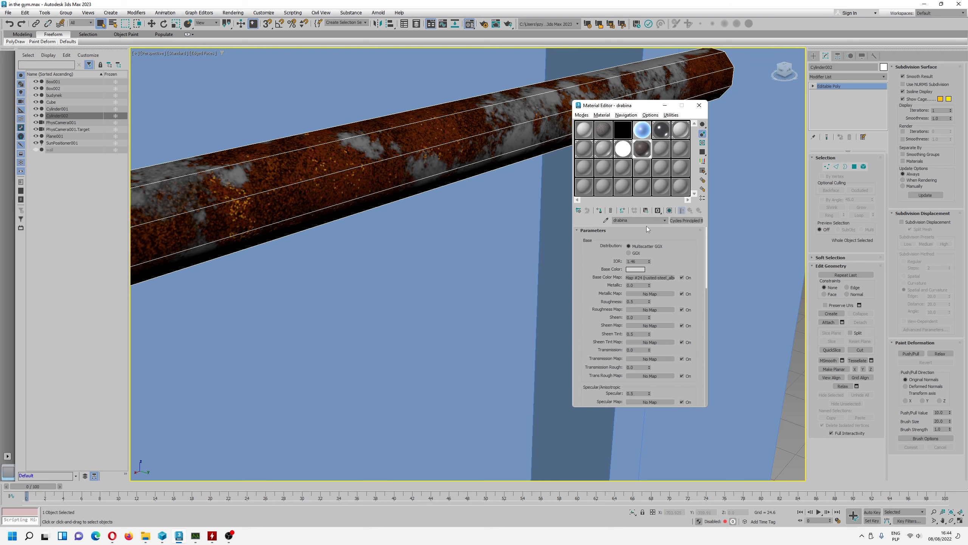
pyautogui.click(642, 295)
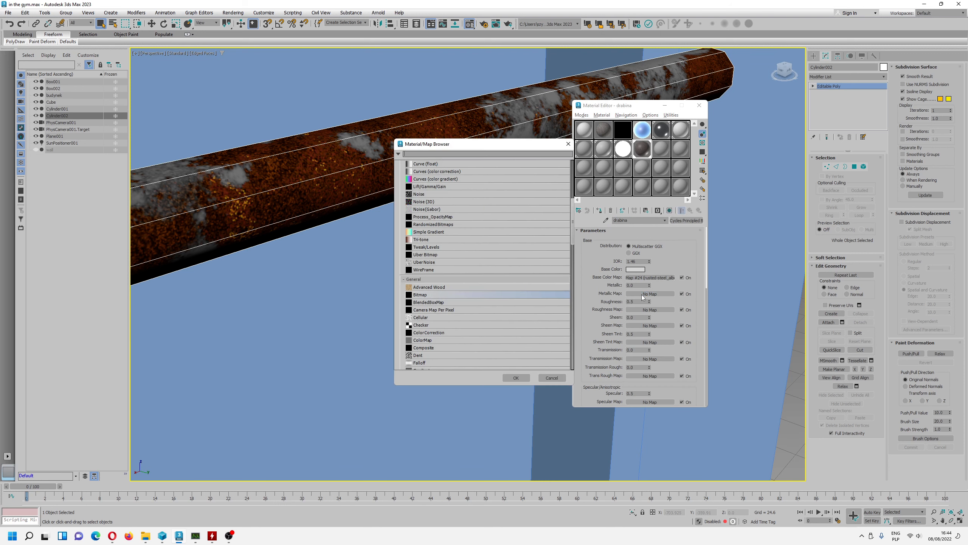
pyautogui.doubleClick(419, 295)
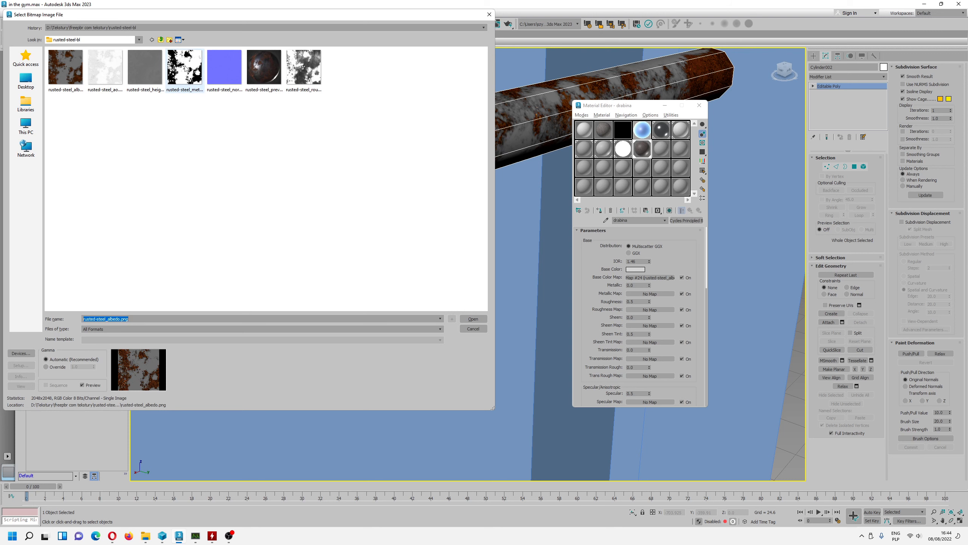
pyautogui.click(186, 69)
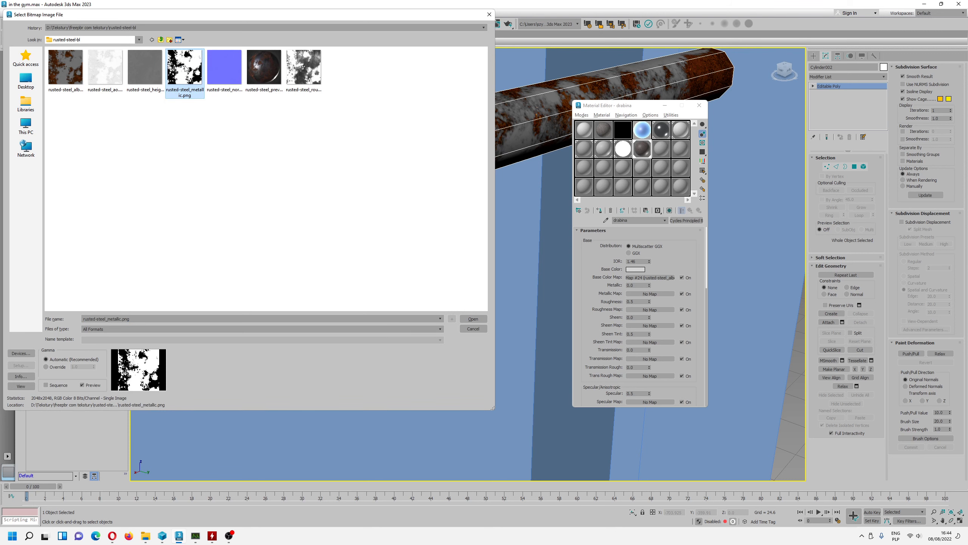
pyautogui.click(475, 319)
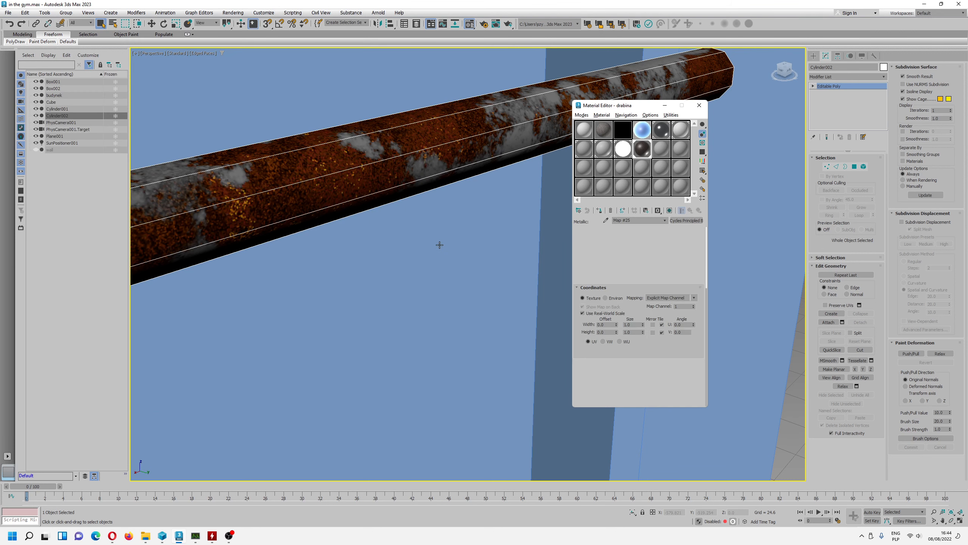
# Display the metallic map on the crossbar in the viewport and save the scene
pyautogui.click(669, 211)
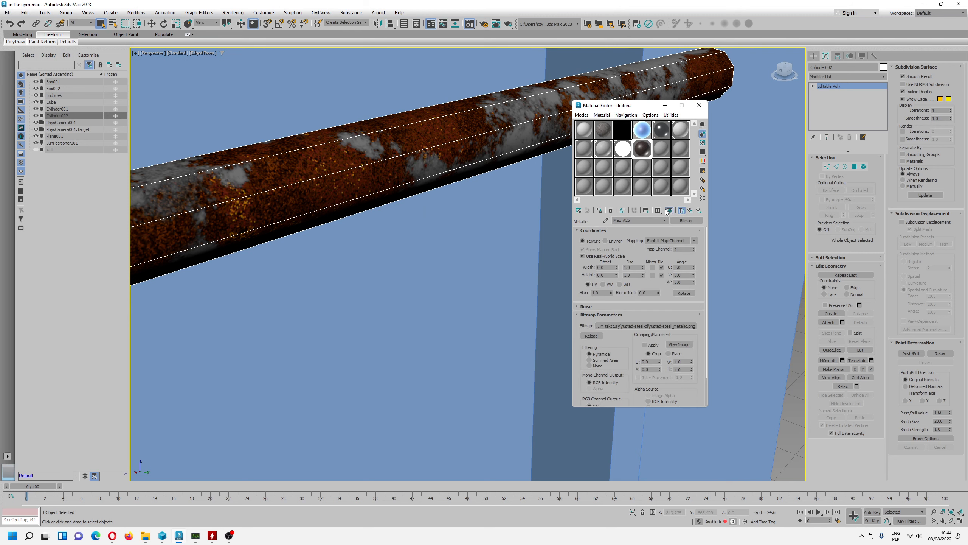
pyautogui.moveTo(410, 165)
pyautogui.mouseDown(button='middle')
pyautogui.moveTo(463, 175)
pyautogui.moveTo(453, 185)
pyautogui.mouseUp(button='middle')
pyautogui.scroll(-3, 422, 168)
pyautogui.click(671, 211)
pyautogui.click(671, 211)
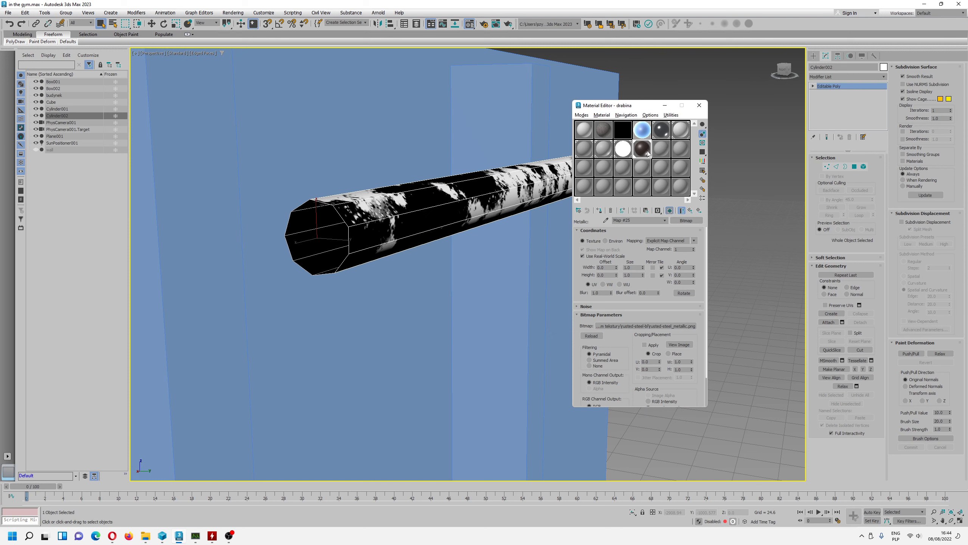
pyautogui.click(7, 13)
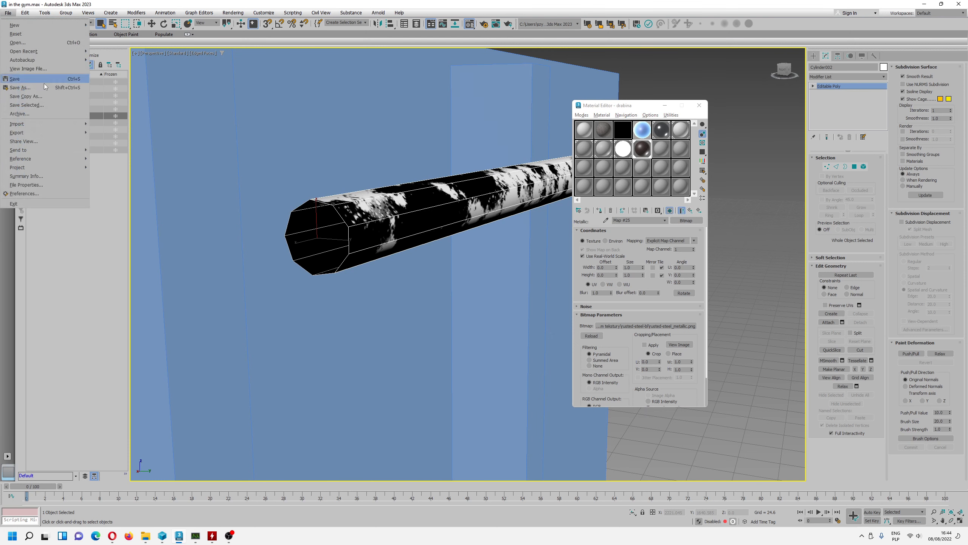
pyautogui.click(15, 79)
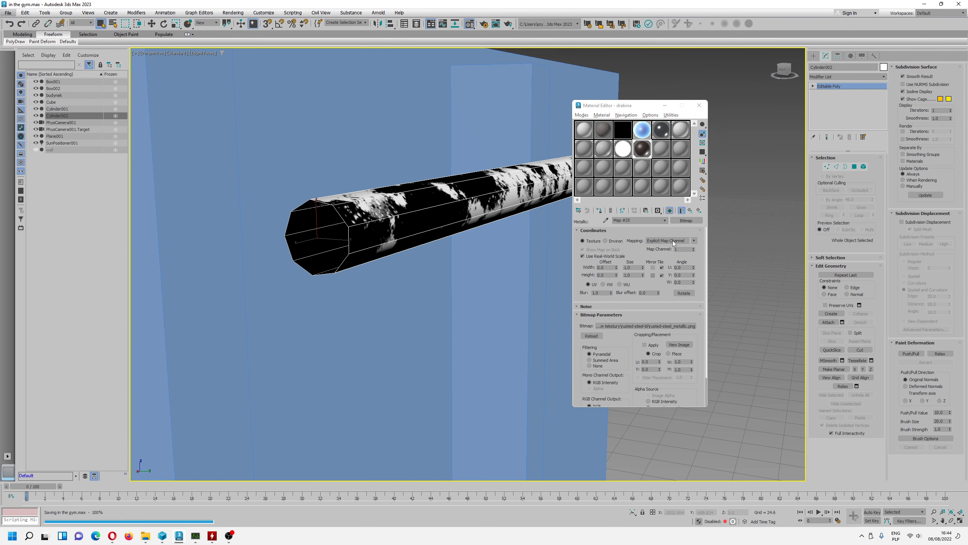
# Raise the drabina material's roughness to about 0.6 and load rusted-steel_roughness.png as its roughness bitmap
pyautogui.click(656, 221)
pyautogui.click(655, 229)
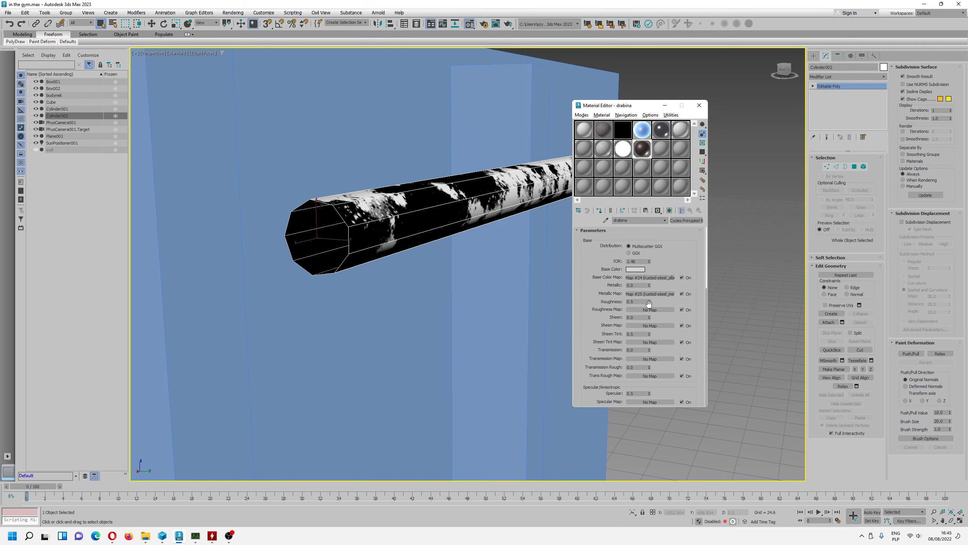
pyautogui.moveTo(649, 301); pyautogui.dragTo(649, 295)
pyautogui.click(653, 309)
pyautogui.doubleClick(421, 295)
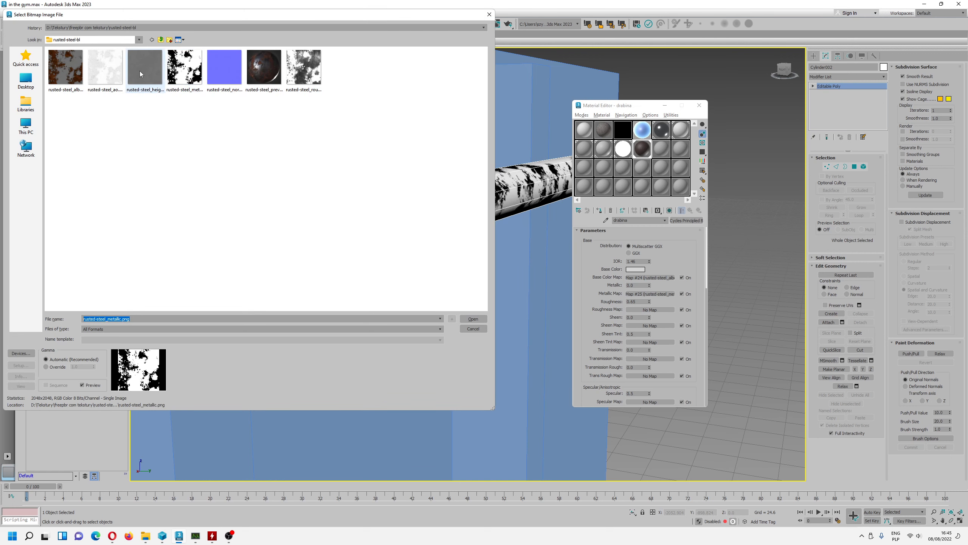
pyautogui.rightClick(182, 124)
pyautogui.click(268, 117)
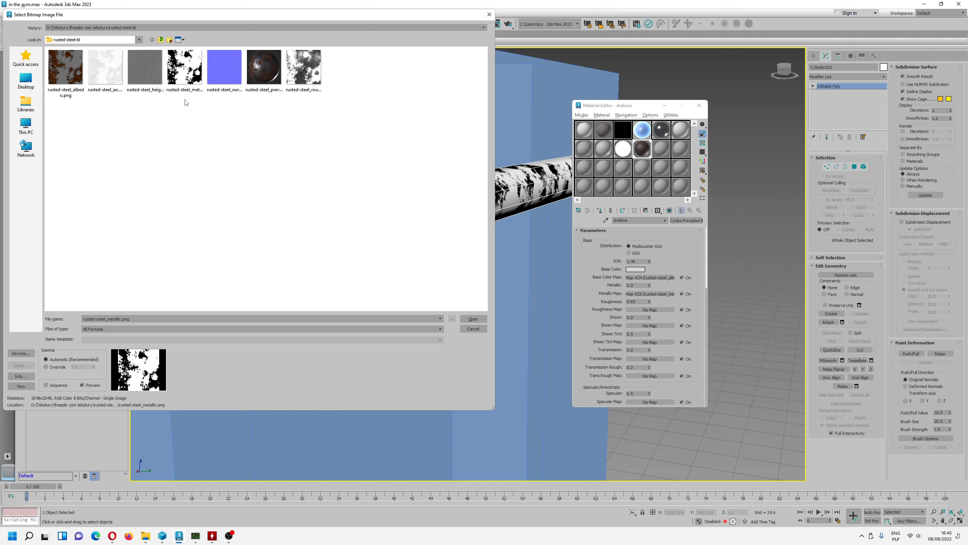
pyautogui.click(306, 70)
pyautogui.click(476, 315)
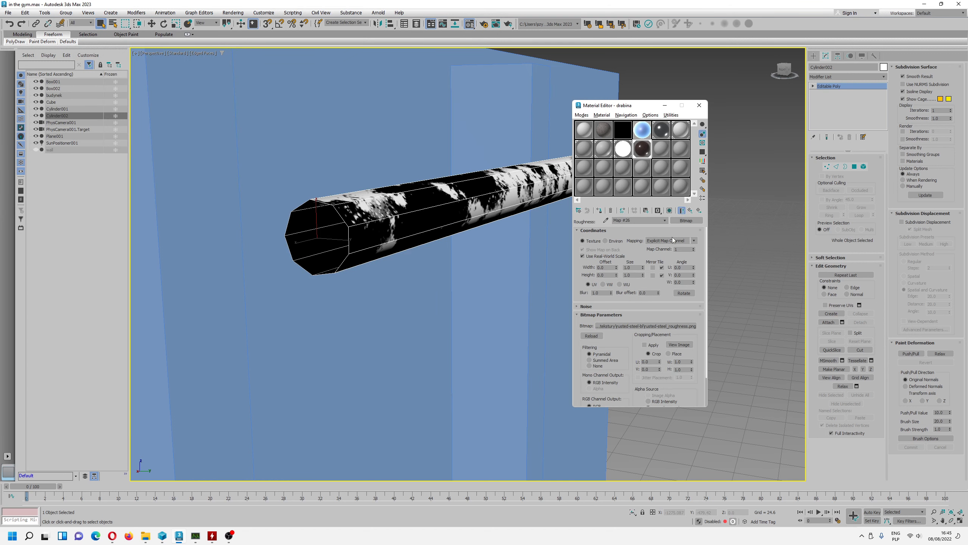
# Return to the drabina material's main settings and enable the normal map in its Normal Parameters
pyautogui.click(661, 220)
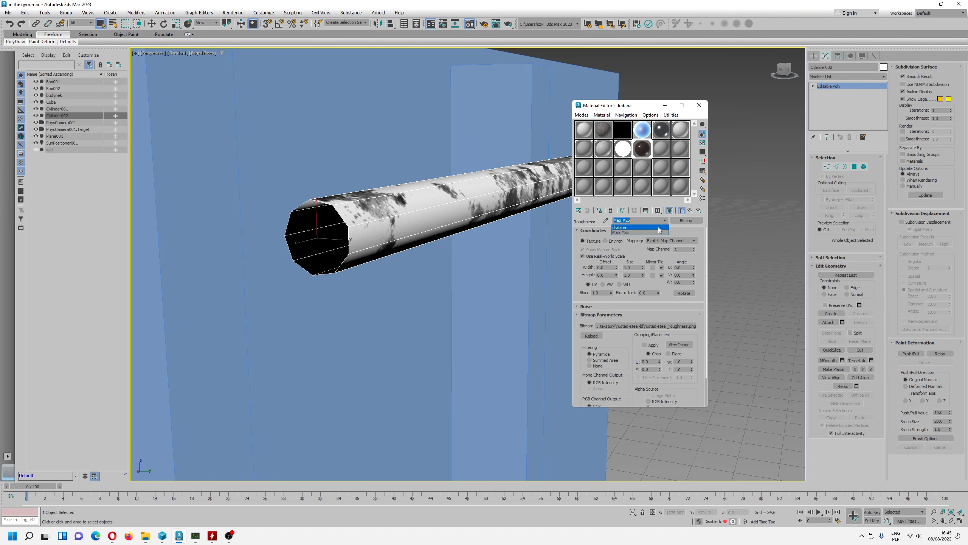
pyautogui.click(659, 227)
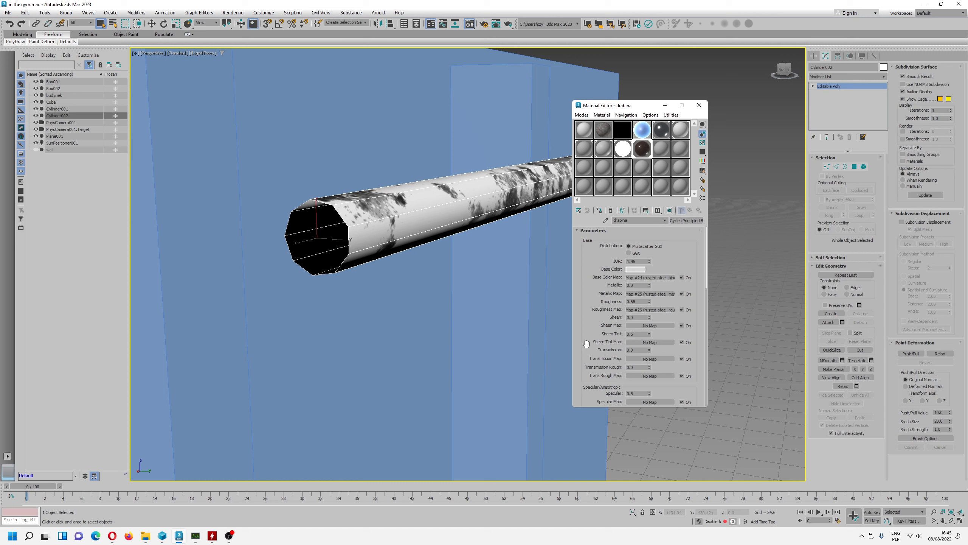
pyautogui.moveTo(584, 344); pyautogui.dragTo(584, 300)
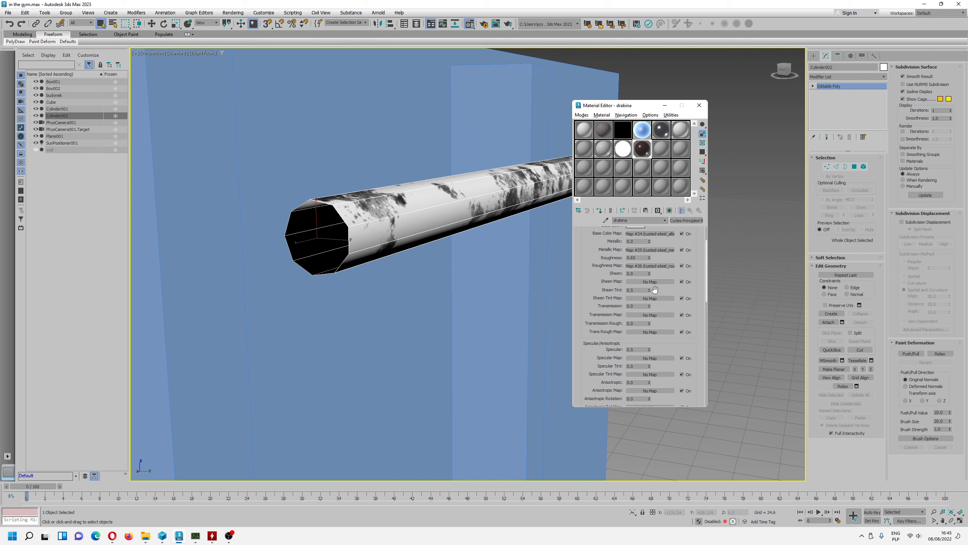
pyautogui.moveTo(587, 361); pyautogui.dragTo(587, 277)
pyautogui.scroll(-4, 588, 358)
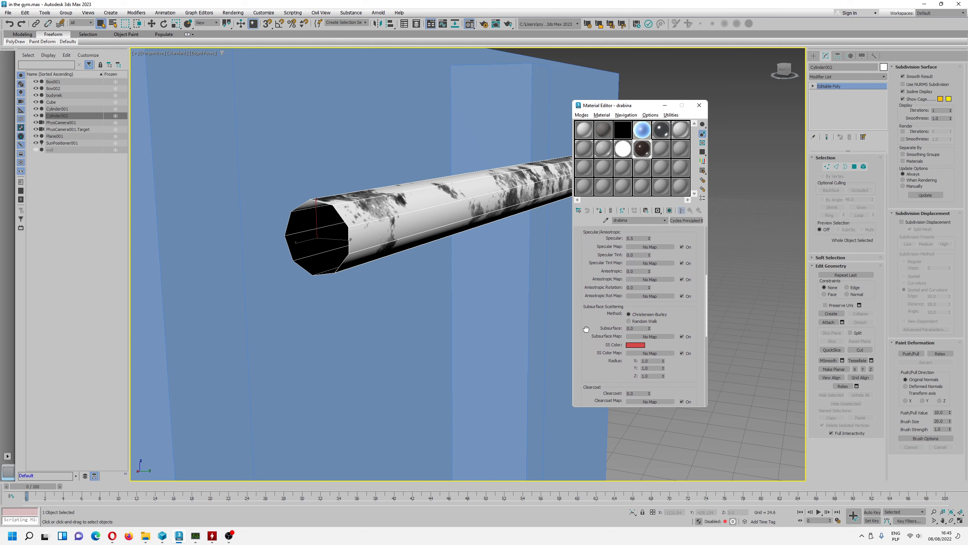
pyautogui.scroll(-2, 595, 330)
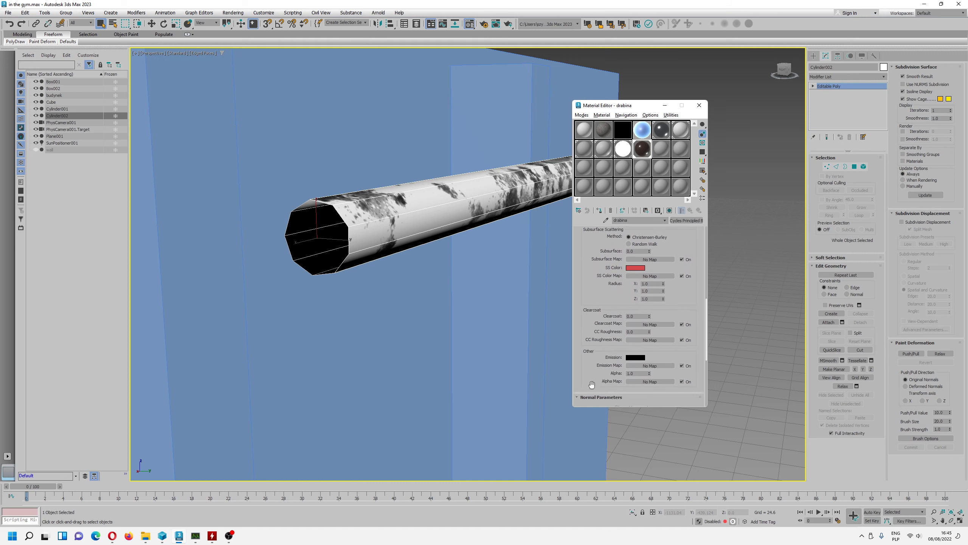
pyautogui.scroll(-3, 589, 332)
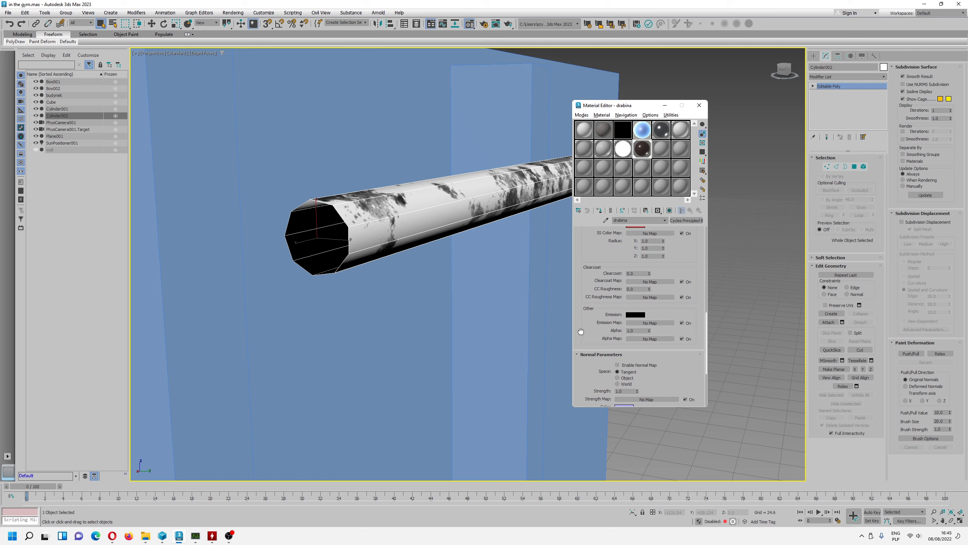
pyautogui.moveTo(580, 331); pyautogui.dragTo(580, 248)
pyautogui.scroll(-1, 627, 324)
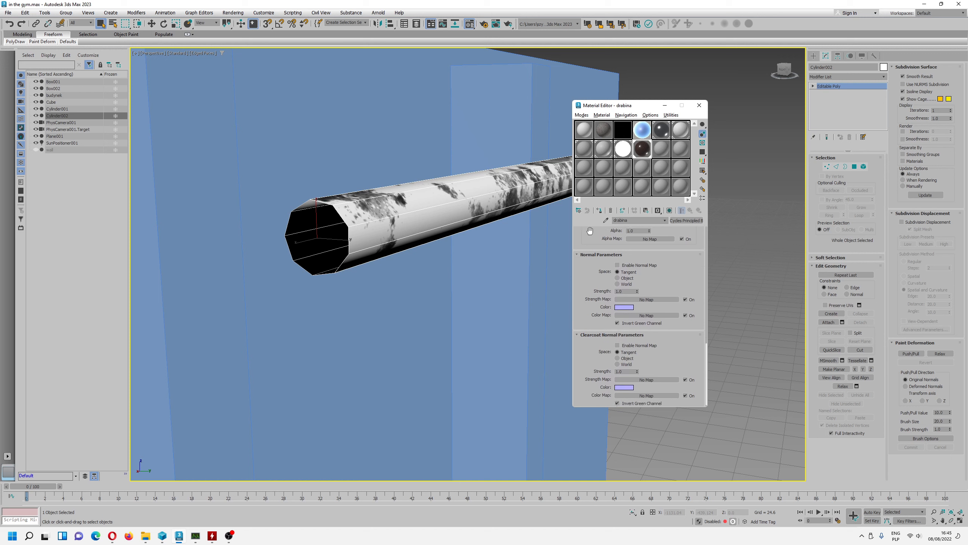
pyautogui.moveTo(588, 276); pyautogui.dragTo(588, 263)
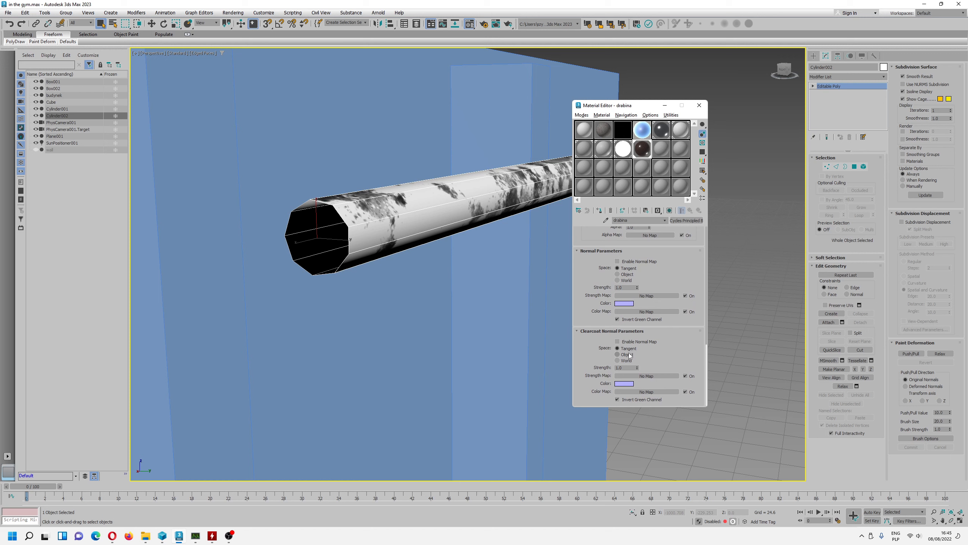
pyautogui.scroll(3, 621, 277)
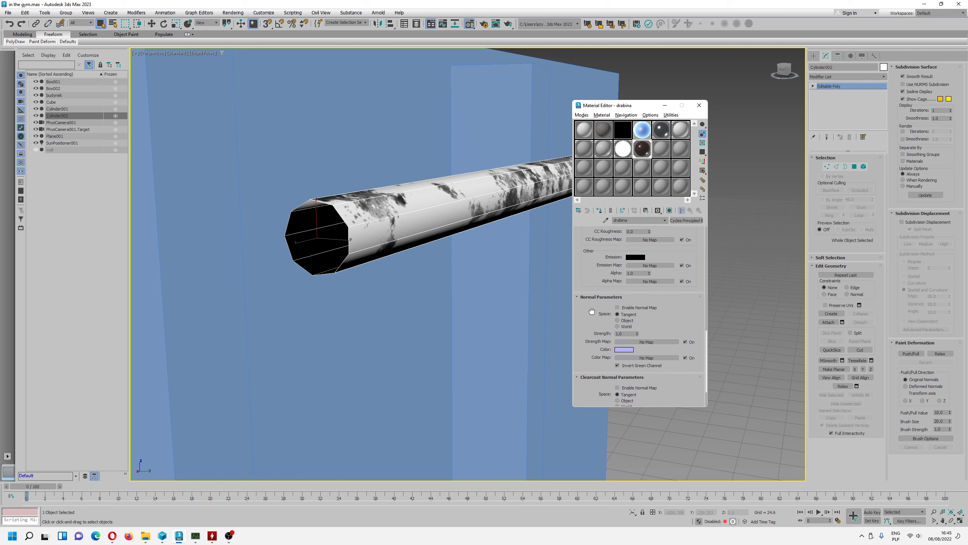
pyautogui.click(618, 308)
pyautogui.scroll(-2, 648, 321)
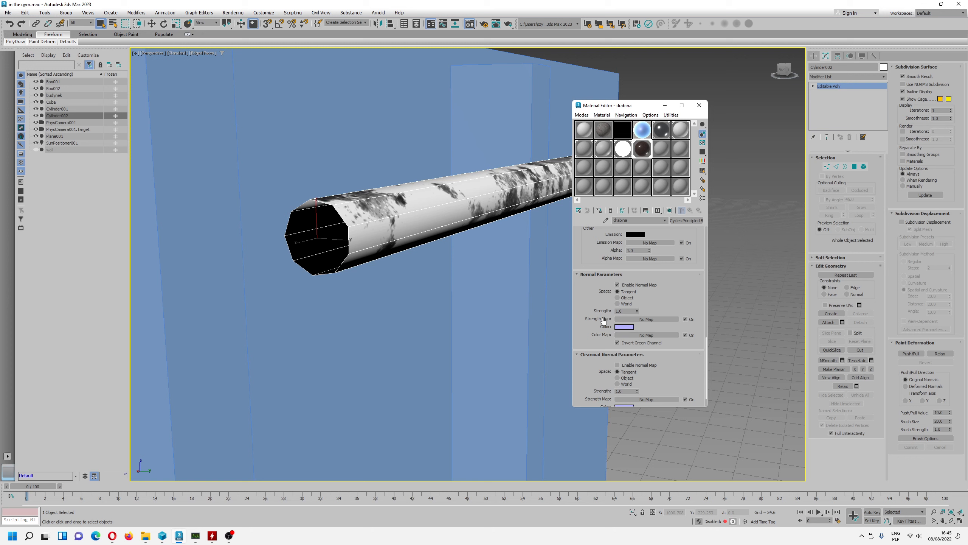
# Load rusted-steel_normal-ogl.png as the drabina material's normal color bitmap and return to the material's main settings
pyautogui.click(646, 335)
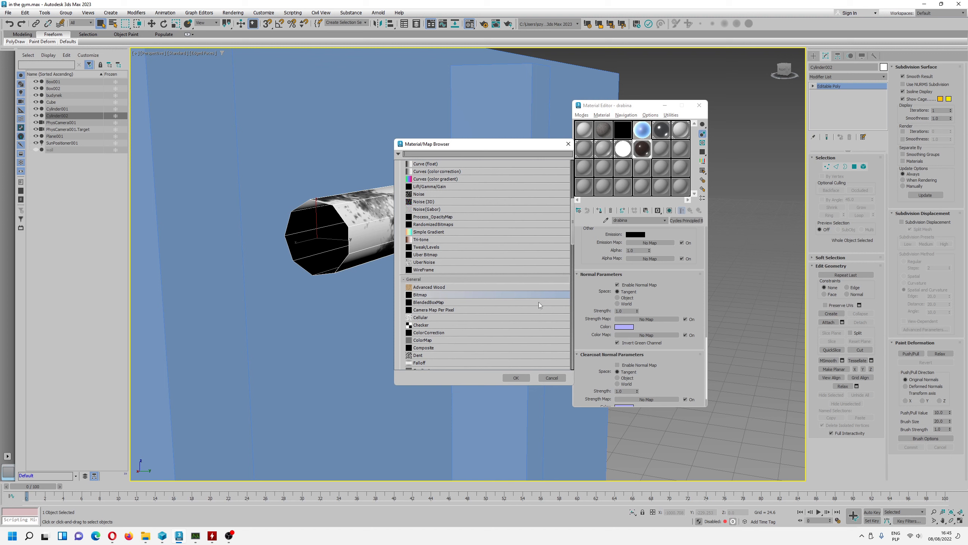
pyautogui.doubleClick(420, 296)
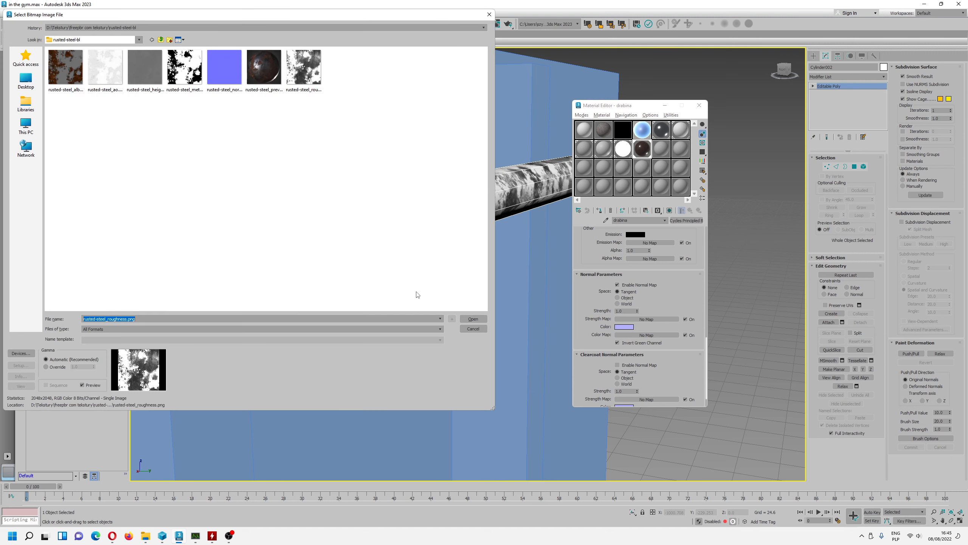
pyautogui.click(217, 77)
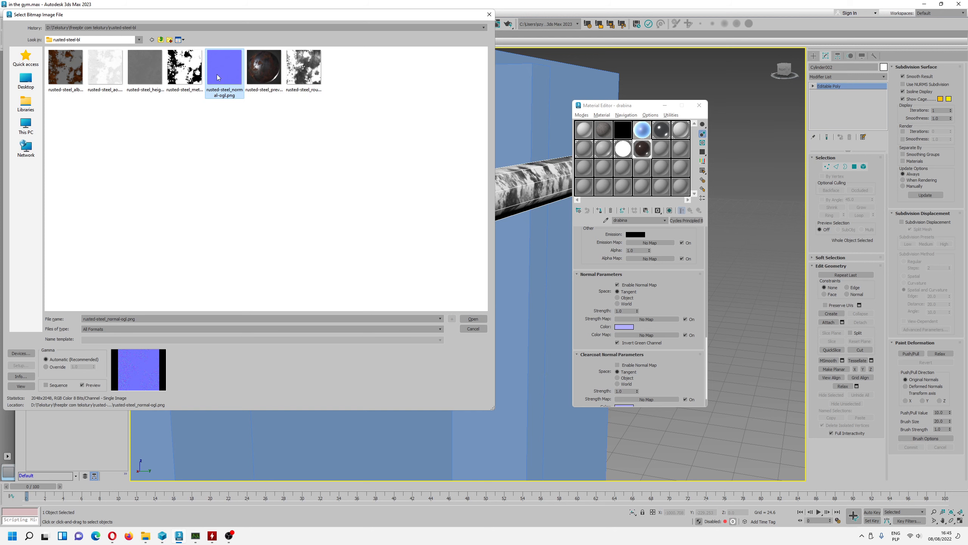
pyautogui.click(473, 320)
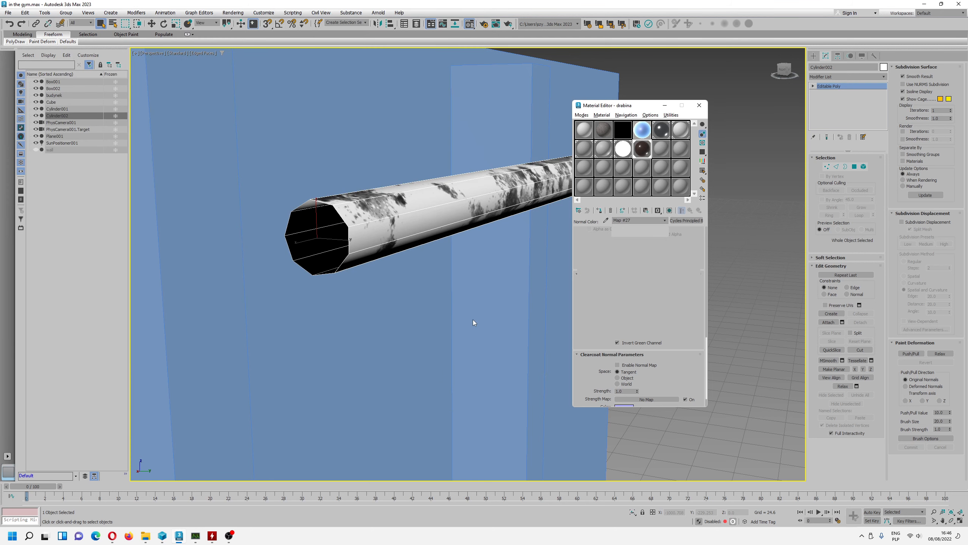
pyautogui.click(665, 220)
pyautogui.click(637, 226)
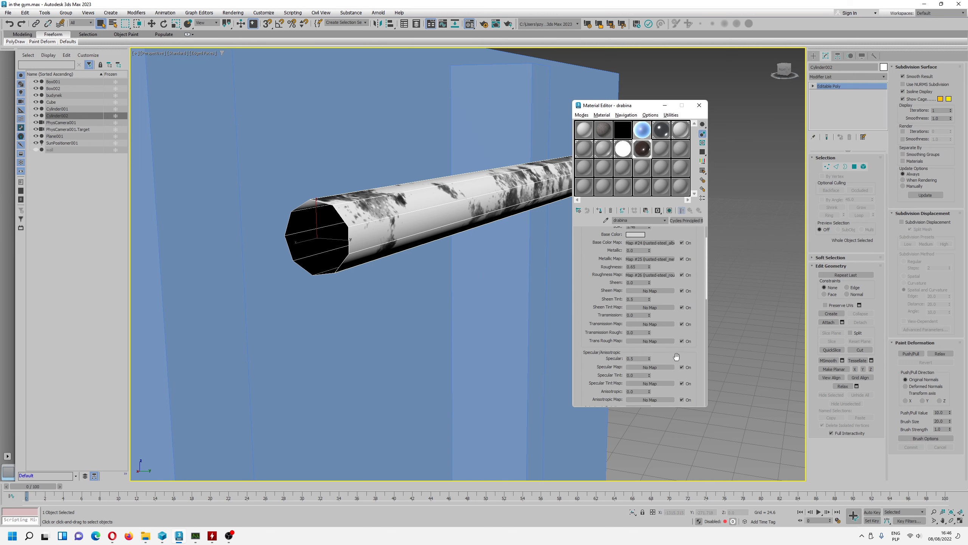
# Load rusted-steel_ao.png as the bitmap for the drabina material's normal strength map and return to the main material settings
pyautogui.scroll(-10, 650, 282)
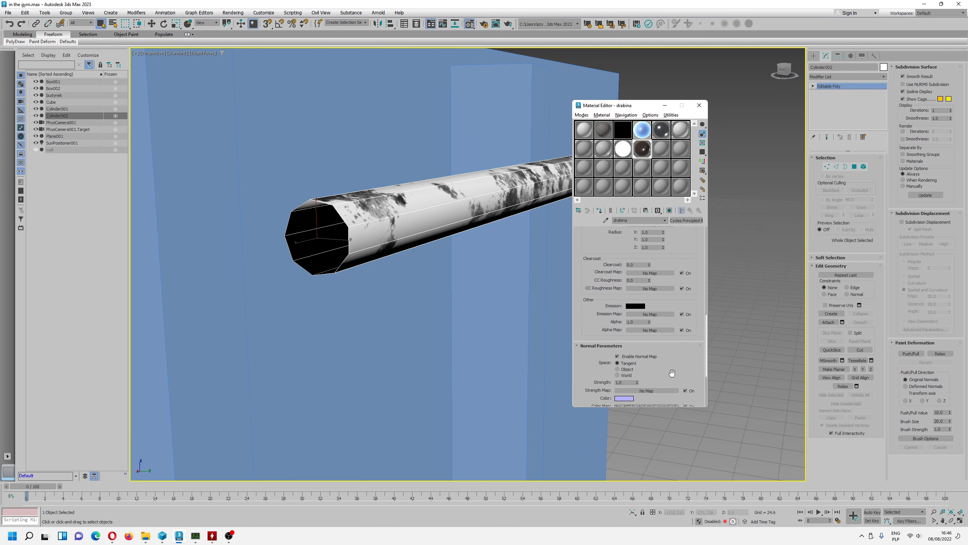
pyautogui.moveTo(668, 373); pyautogui.dragTo(666, 324)
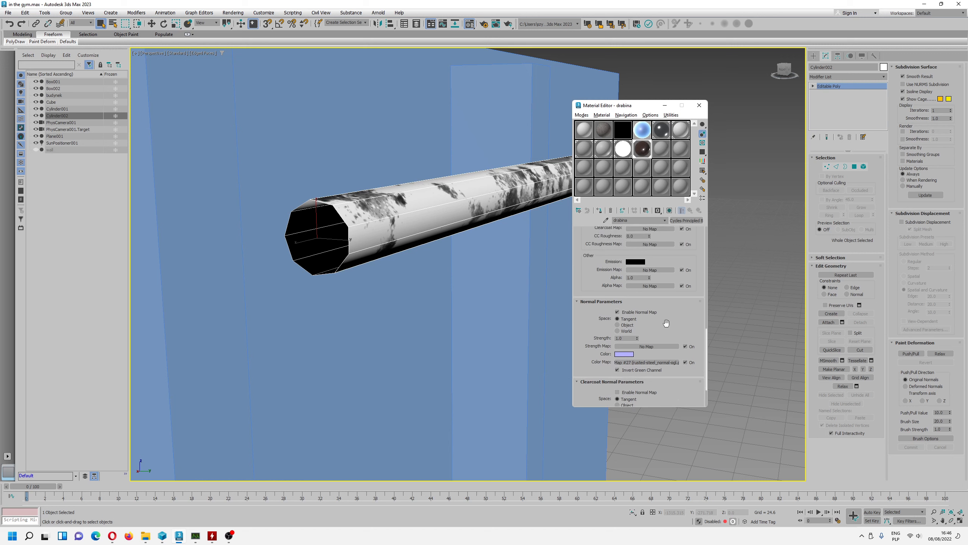
pyautogui.click(648, 346)
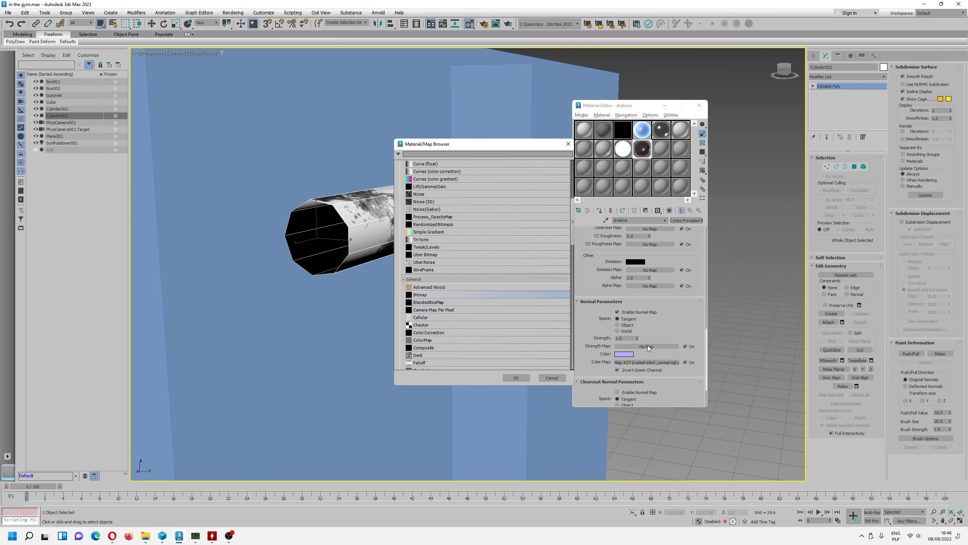
pyautogui.doubleClick(420, 295)
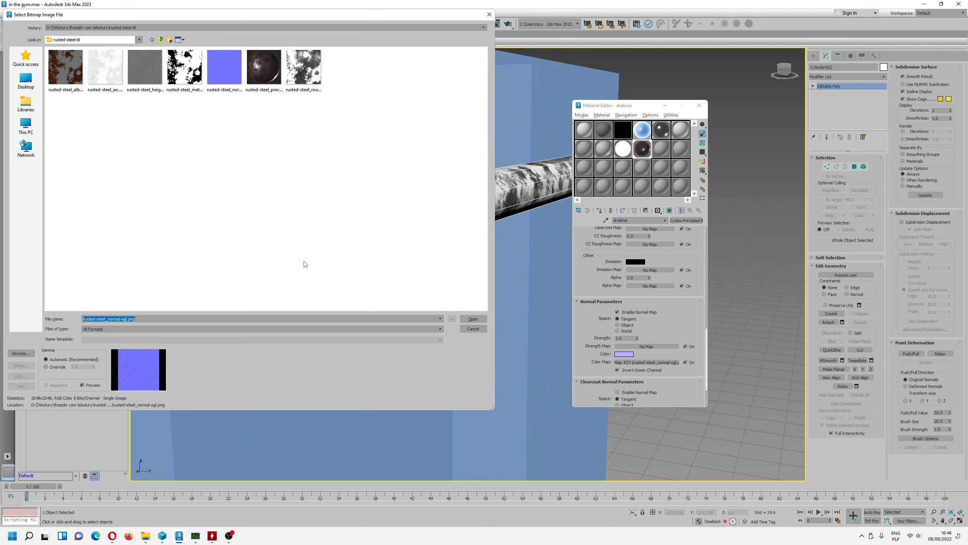
pyautogui.click(98, 71)
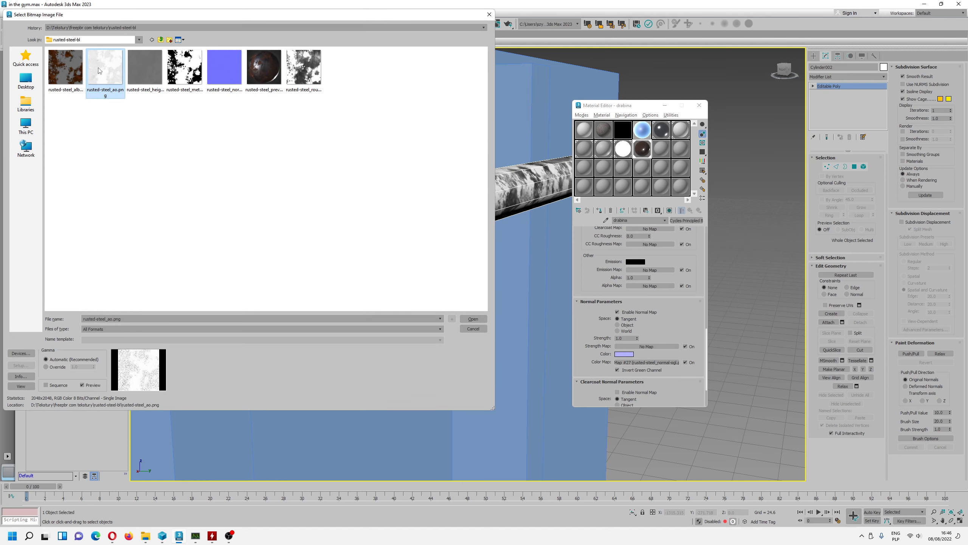
pyautogui.click(473, 318)
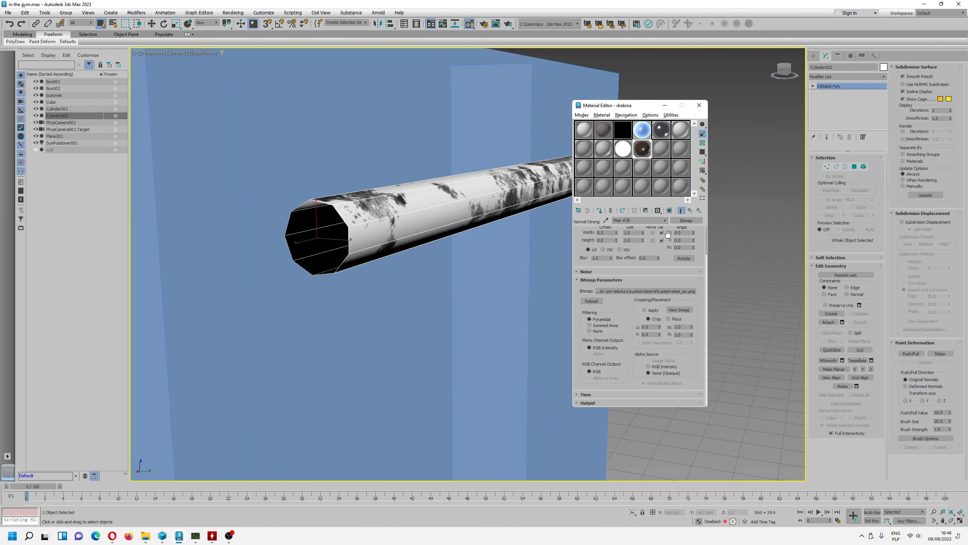
pyautogui.click(665, 220)
pyautogui.click(648, 226)
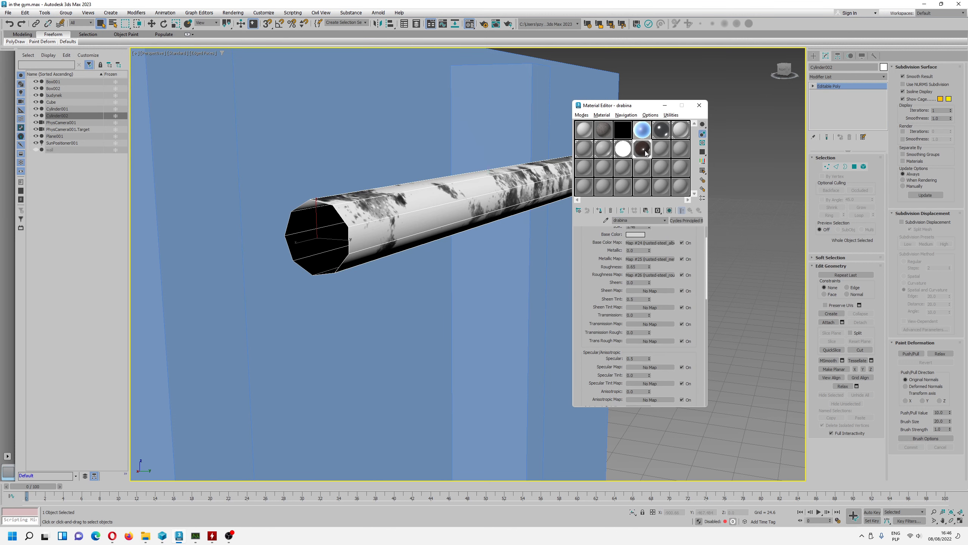